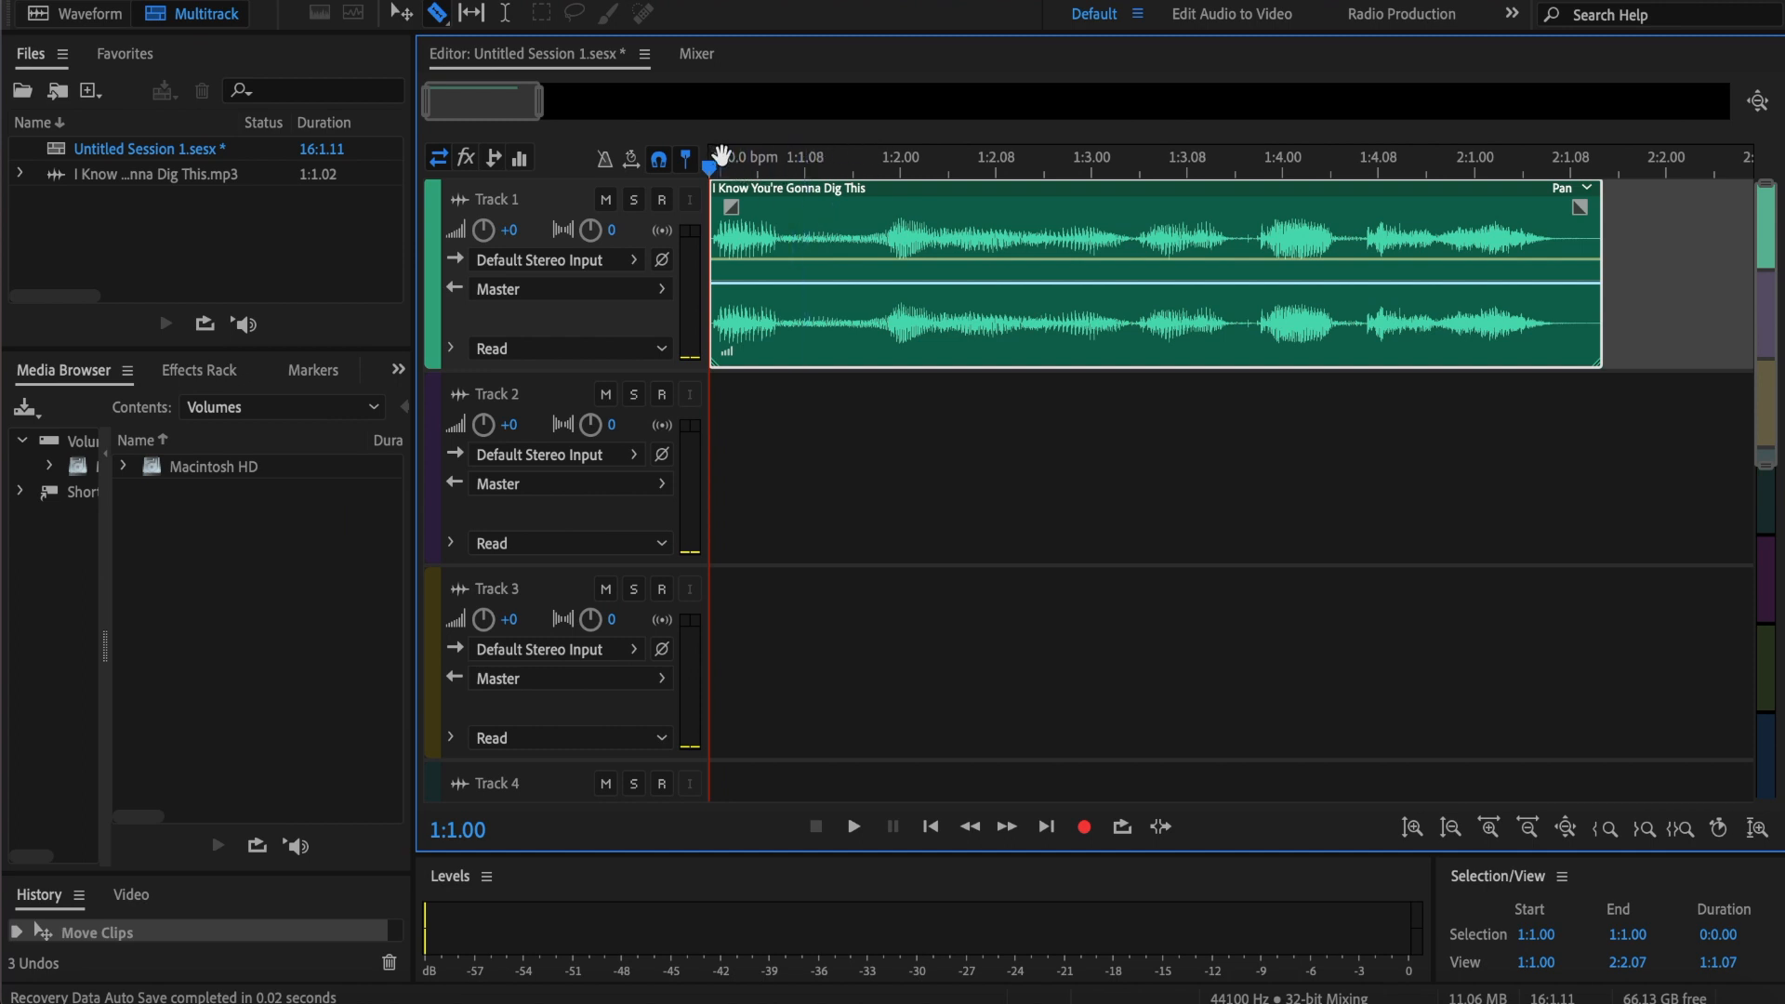
# Step: Play the "I Know You're Gonna Dig This" clip on Track 1 from its start
pyautogui.press('space')
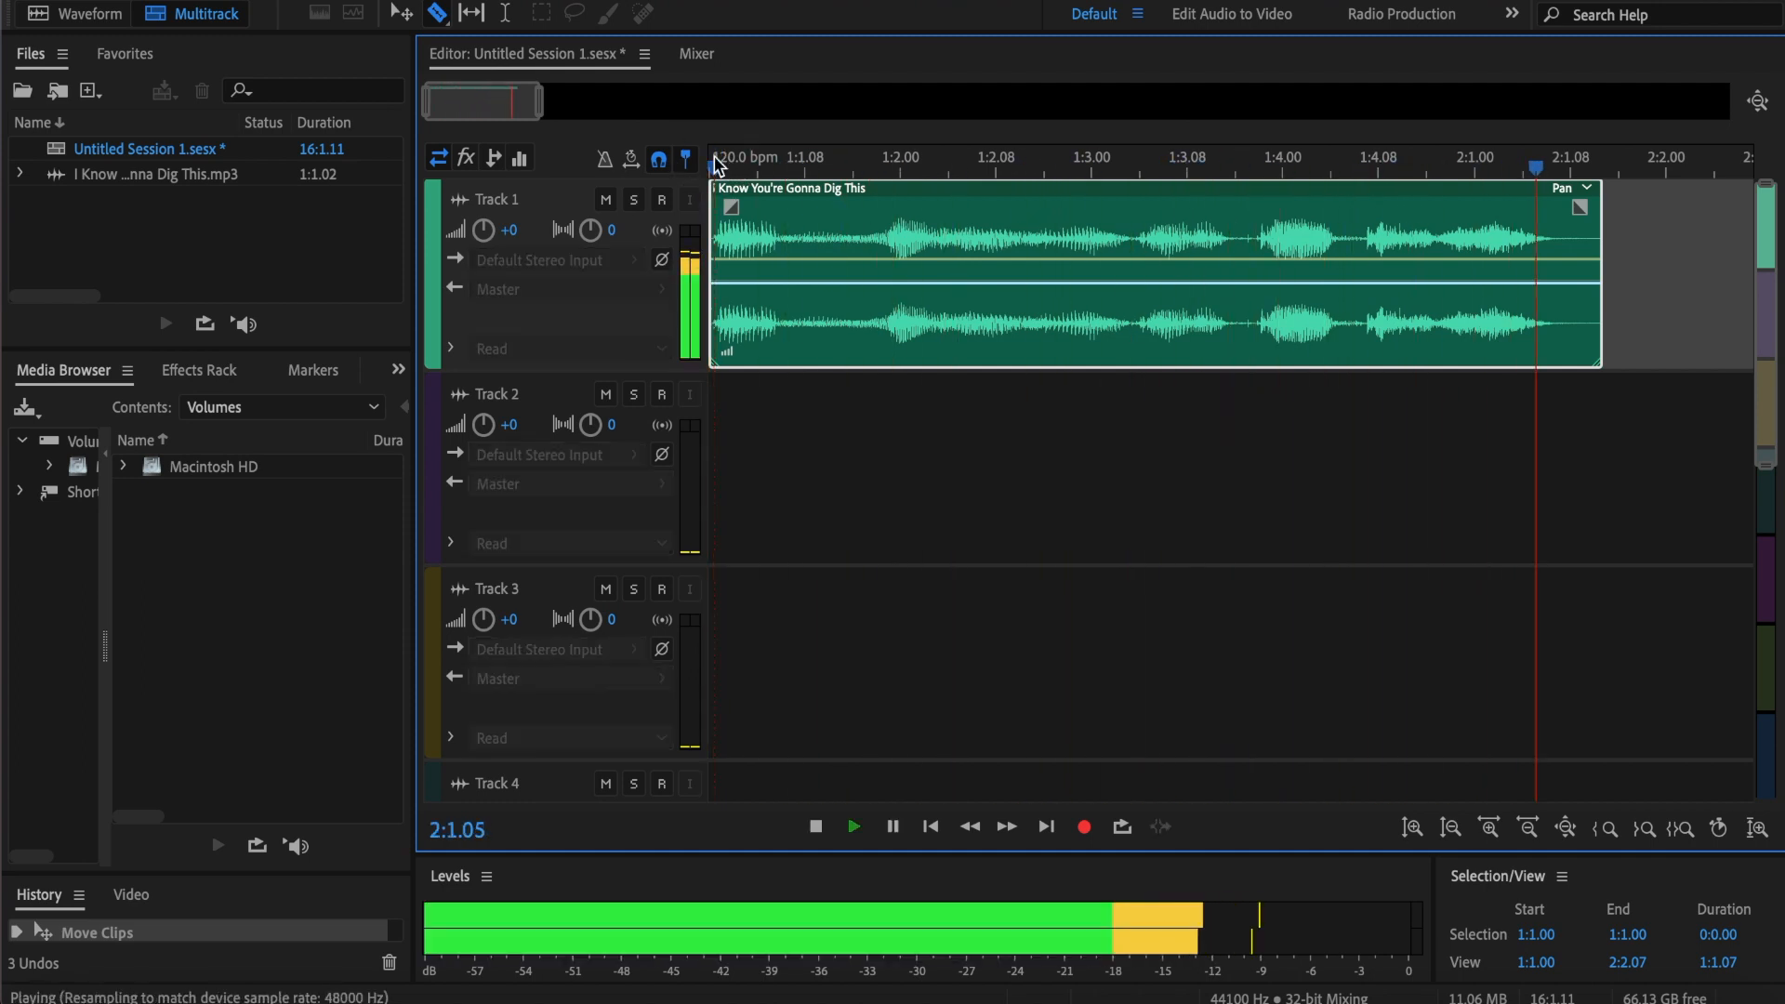
pyautogui.press('space')
pyautogui.press('space')
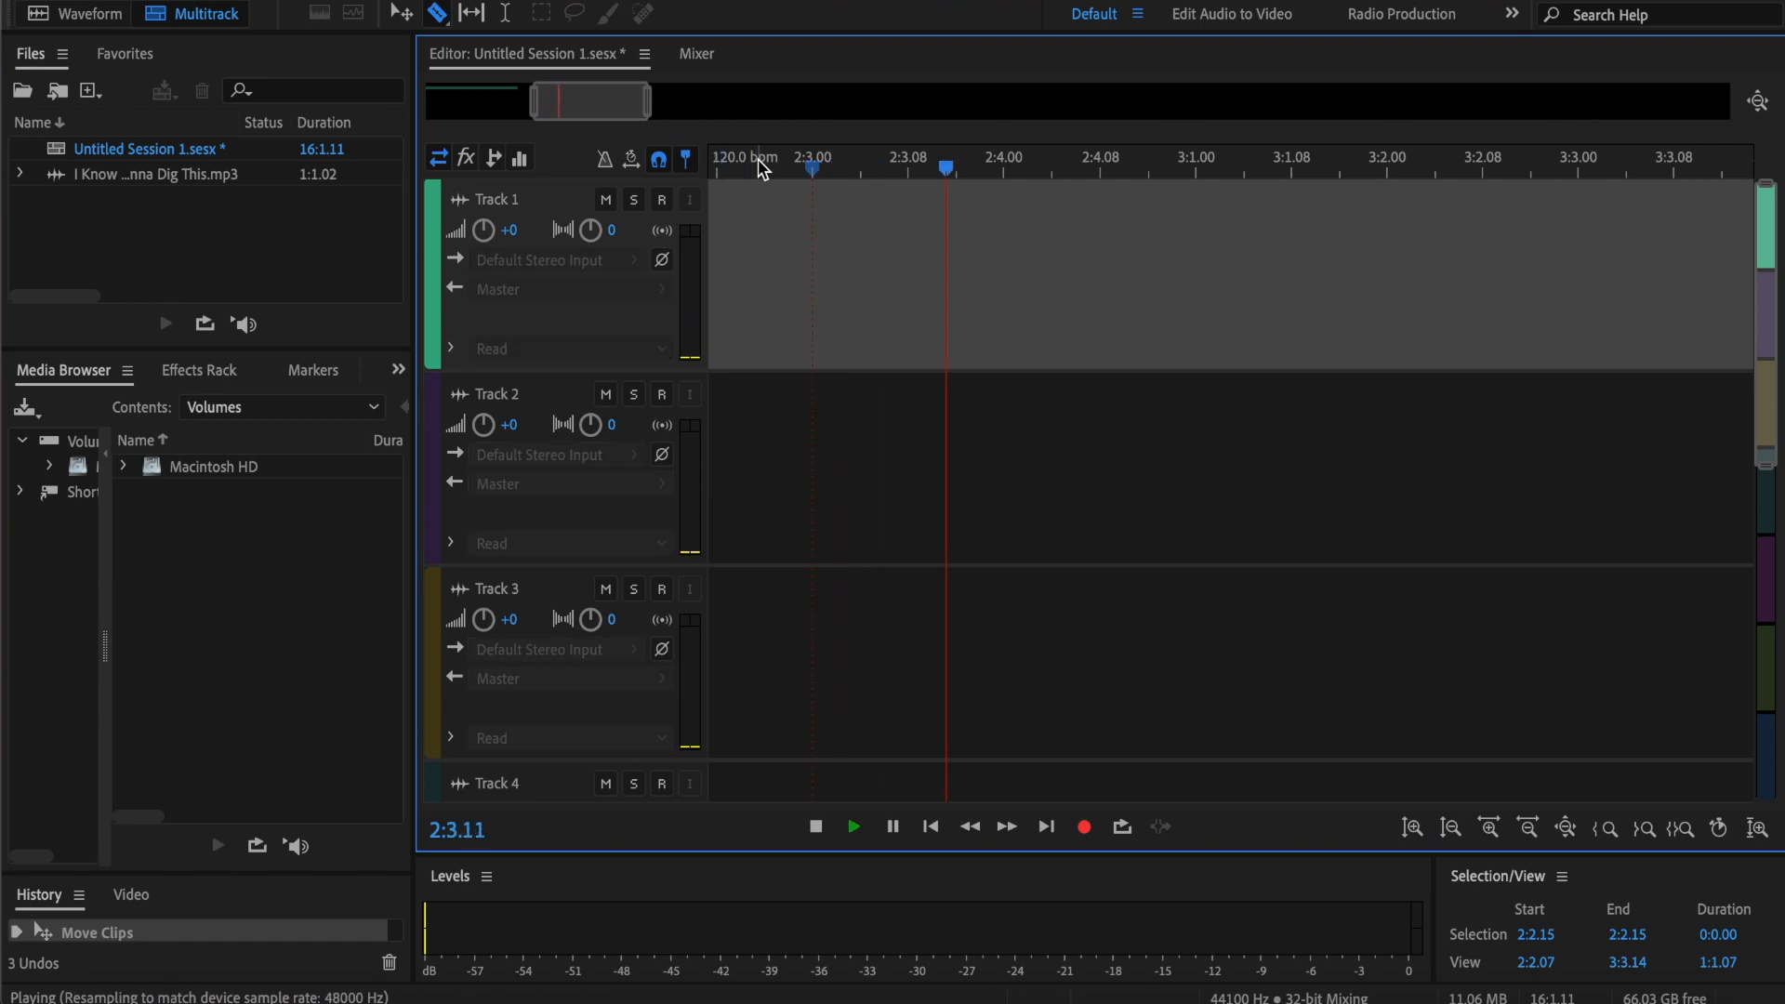
pyautogui.press('space')
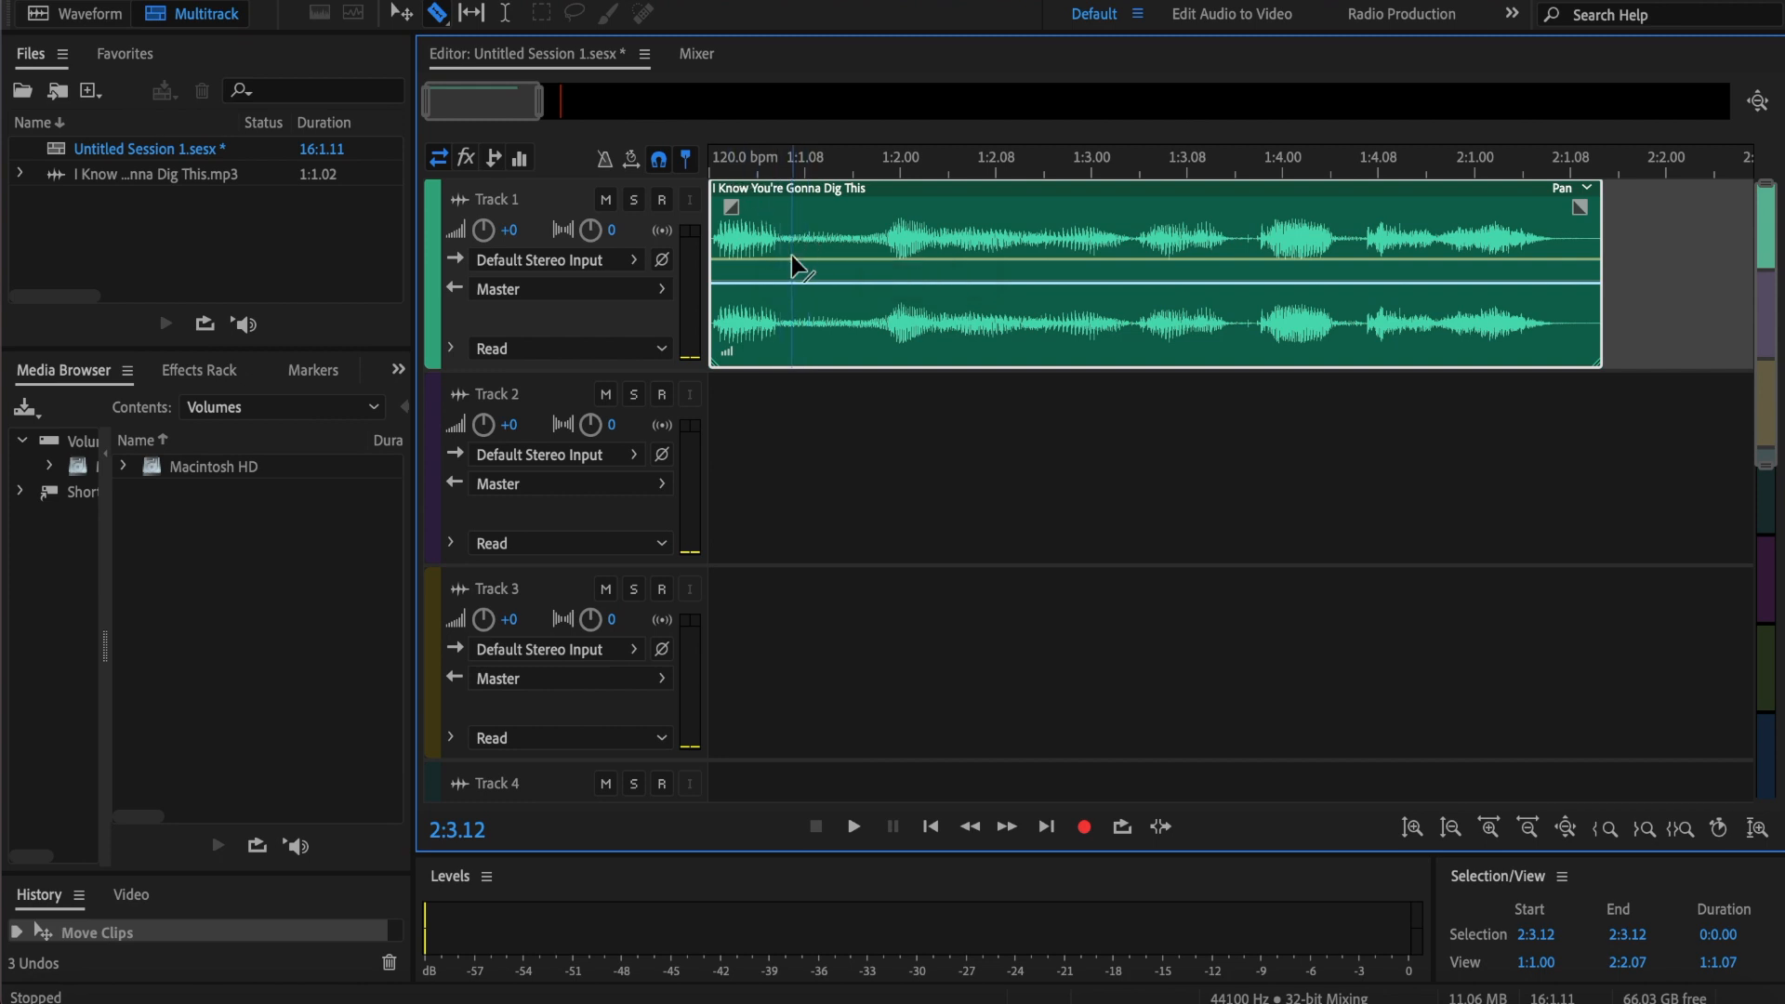
# Step: Split the Track 1 clip after its first word, shift the remainder to a later time, and extend the first piece to 1:1.08
pyautogui.click(791, 249)
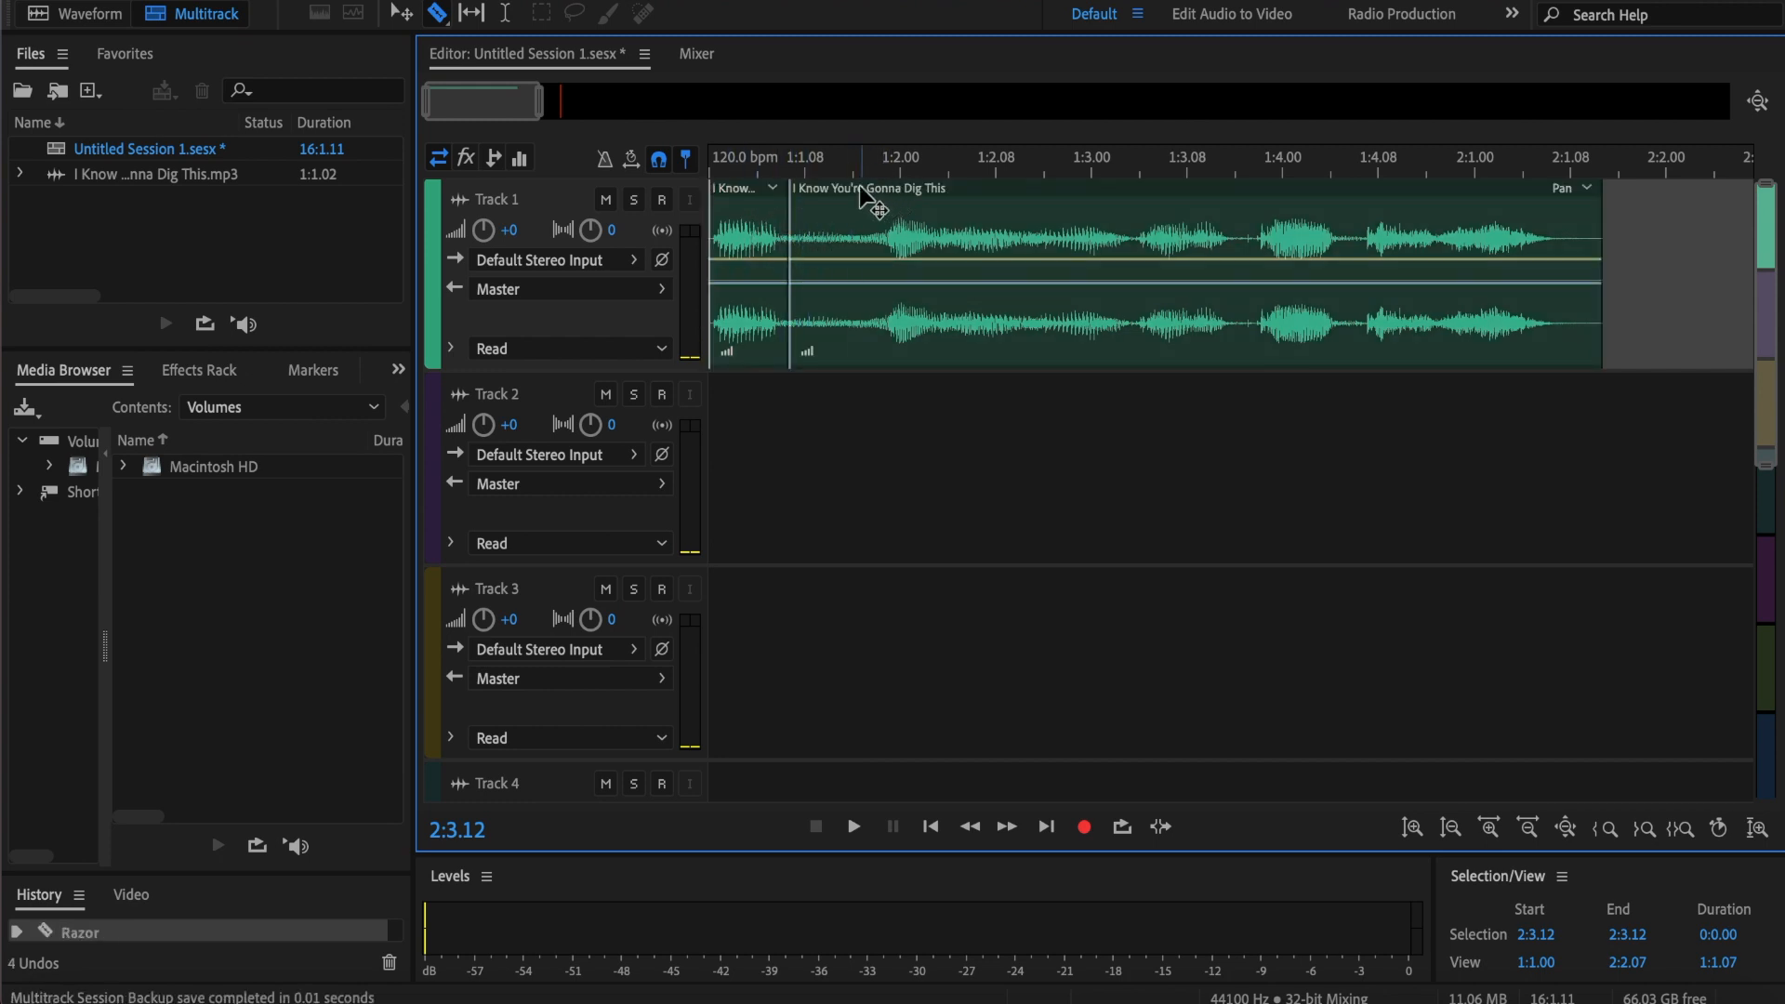
pyautogui.moveTo(860, 194); pyautogui.dragTo(1102, 197)
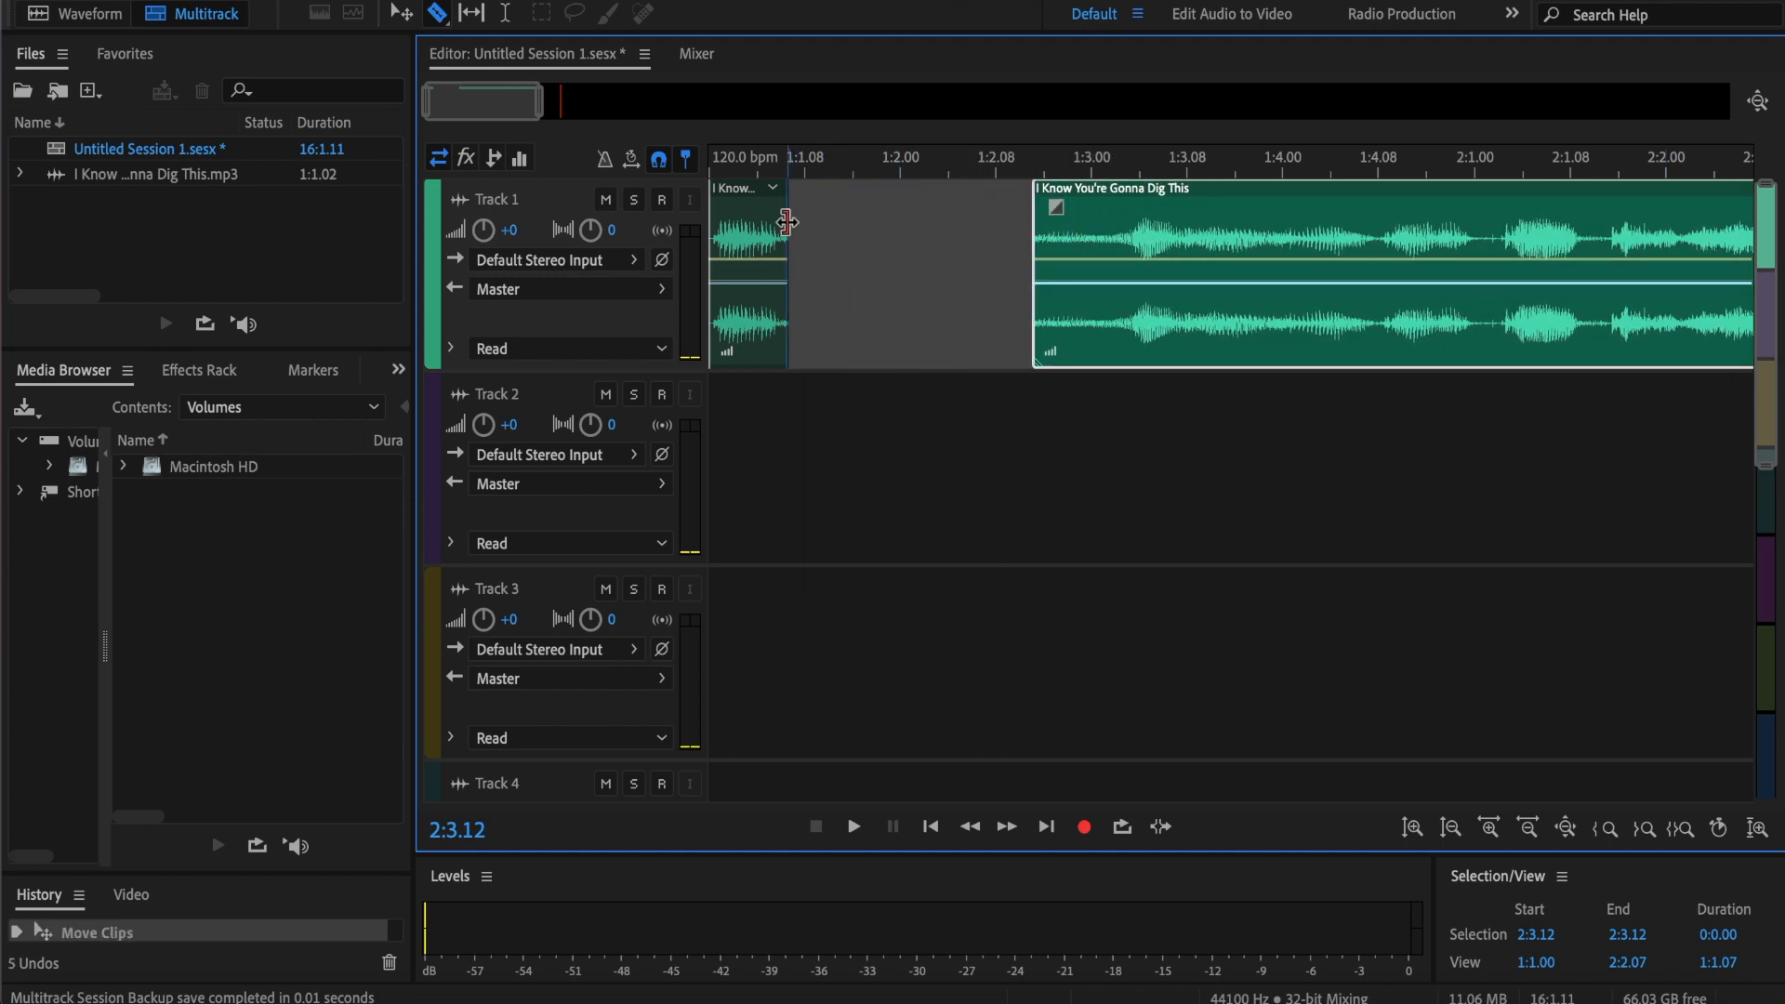
pyautogui.moveTo(790, 223); pyautogui.dragTo(804, 219)
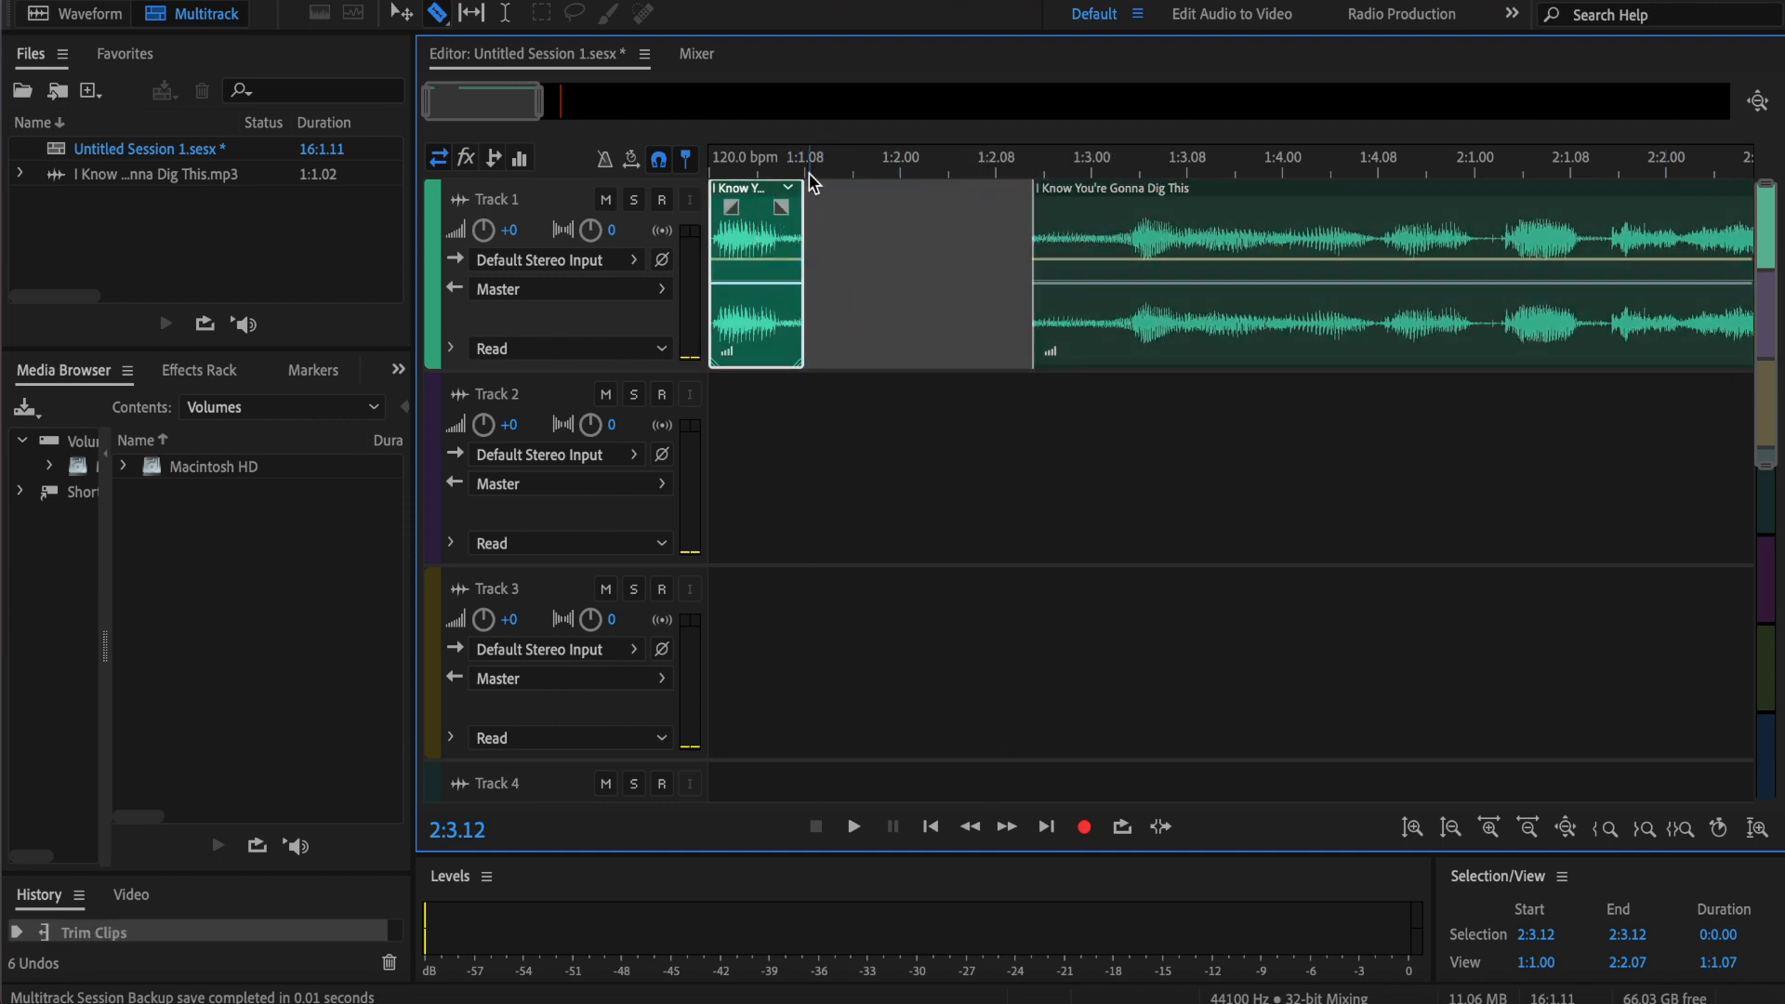
# Step: Check which time display format the timeline ruler uses
pyautogui.rightClick(876, 164)
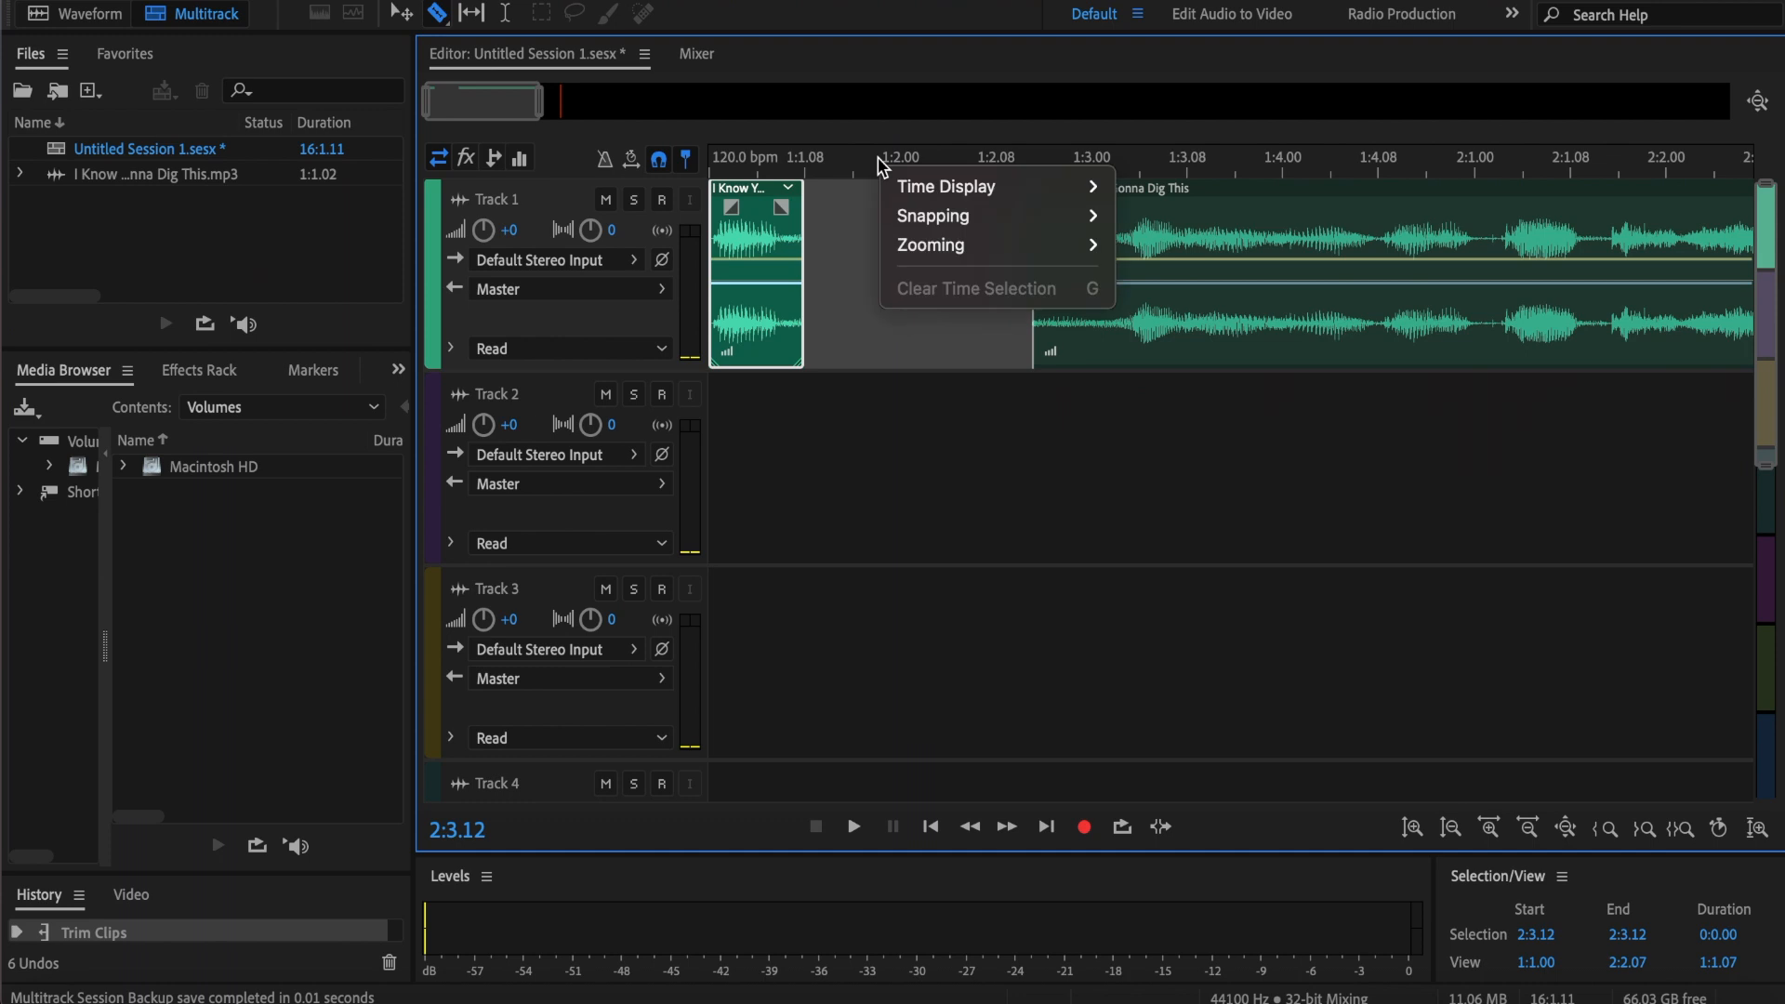
pyautogui.moveTo(965, 183)
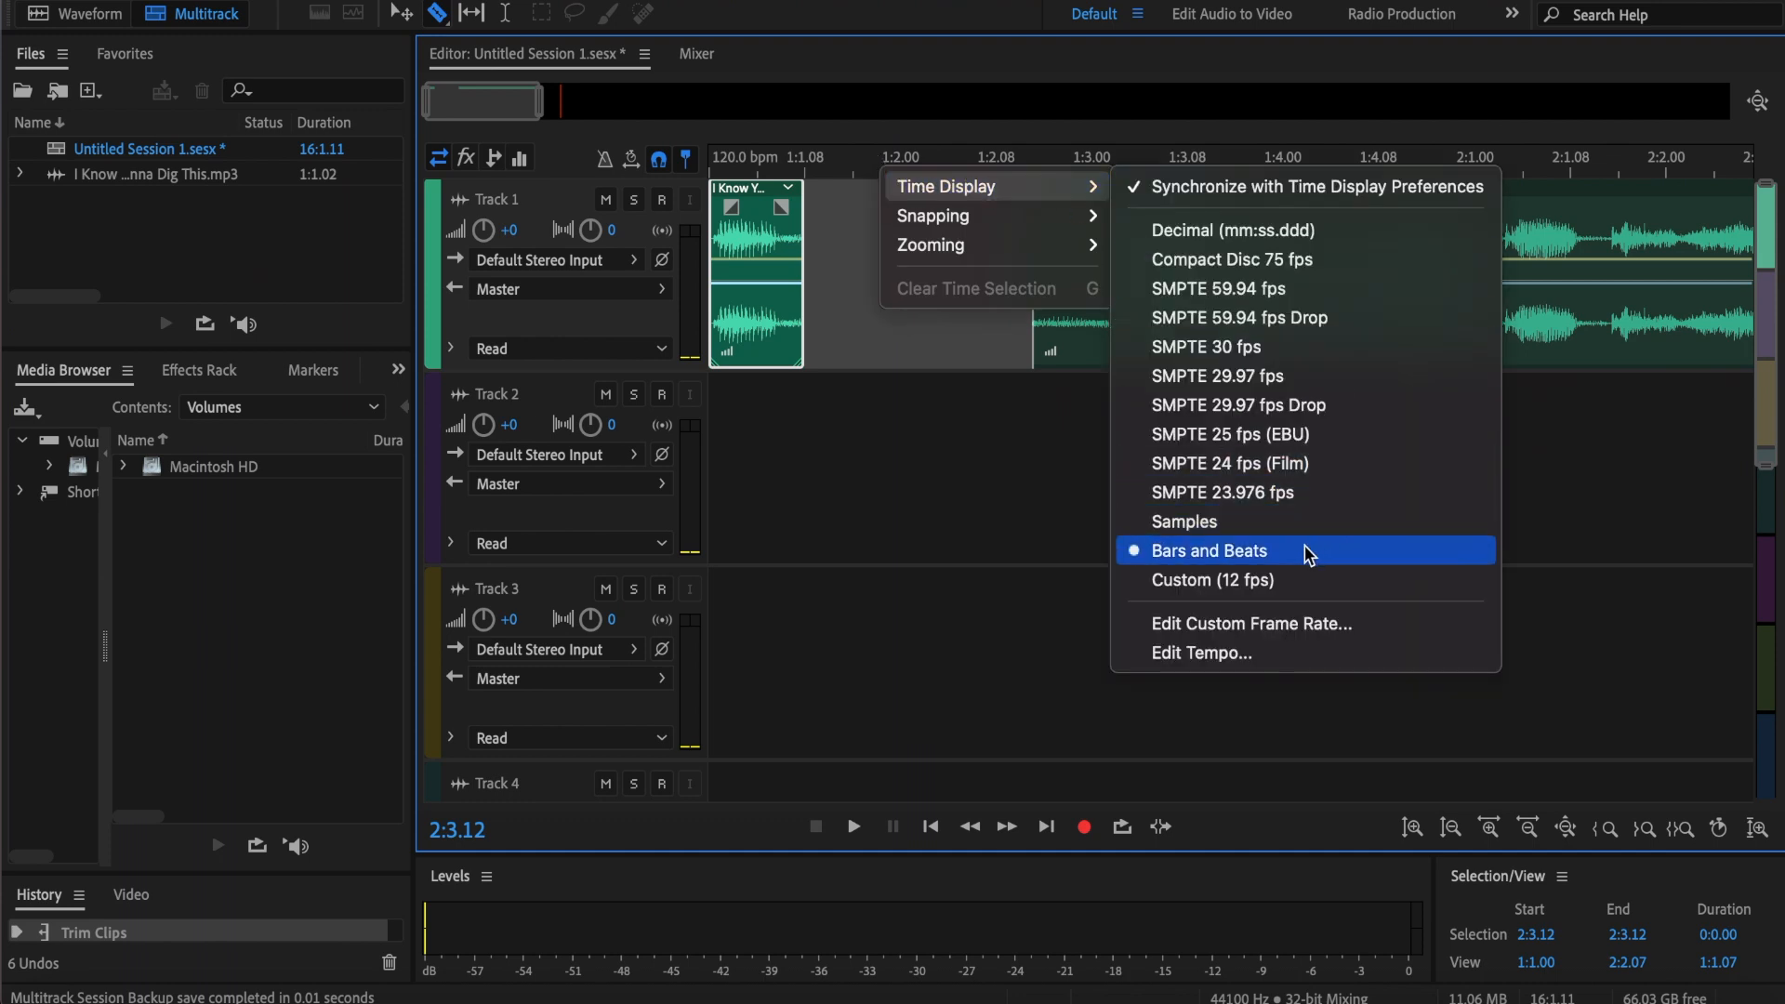
pyautogui.click(900, 332)
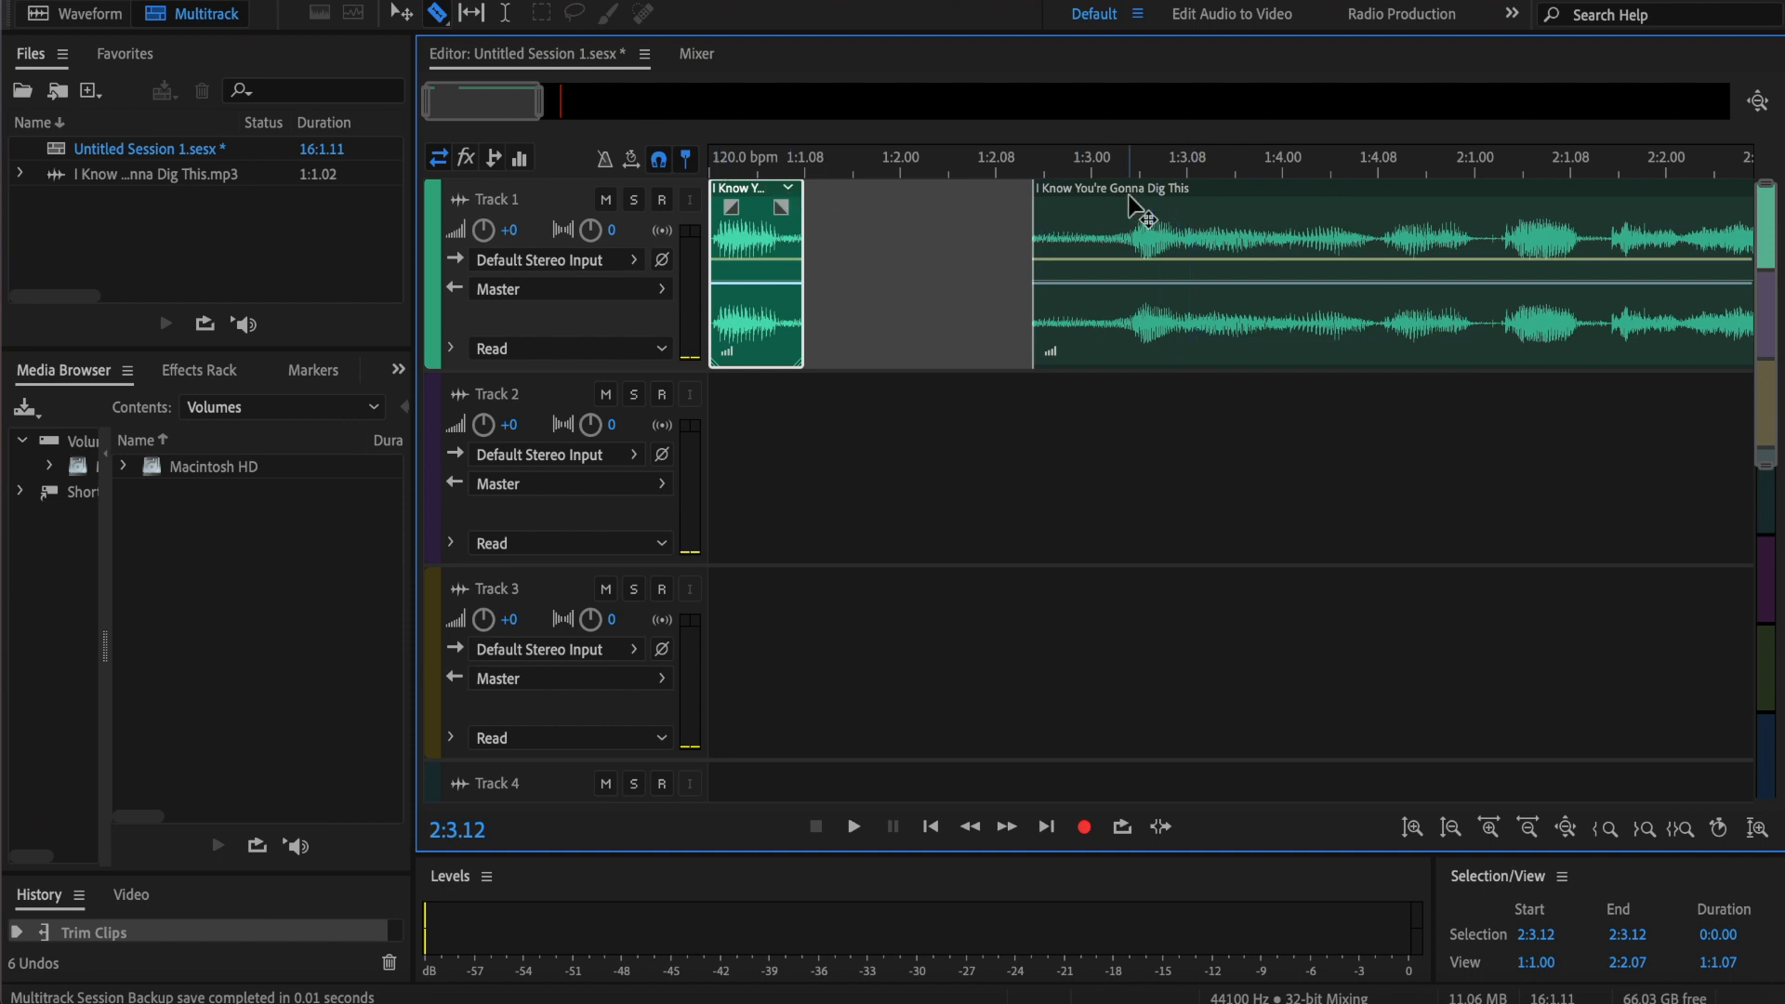
# Step: Move the long remainder clip to just before 1:4.00 and copy the short first clip to 1:2.00
pyautogui.moveTo(1123, 197); pyautogui.dragTo(1344, 194)
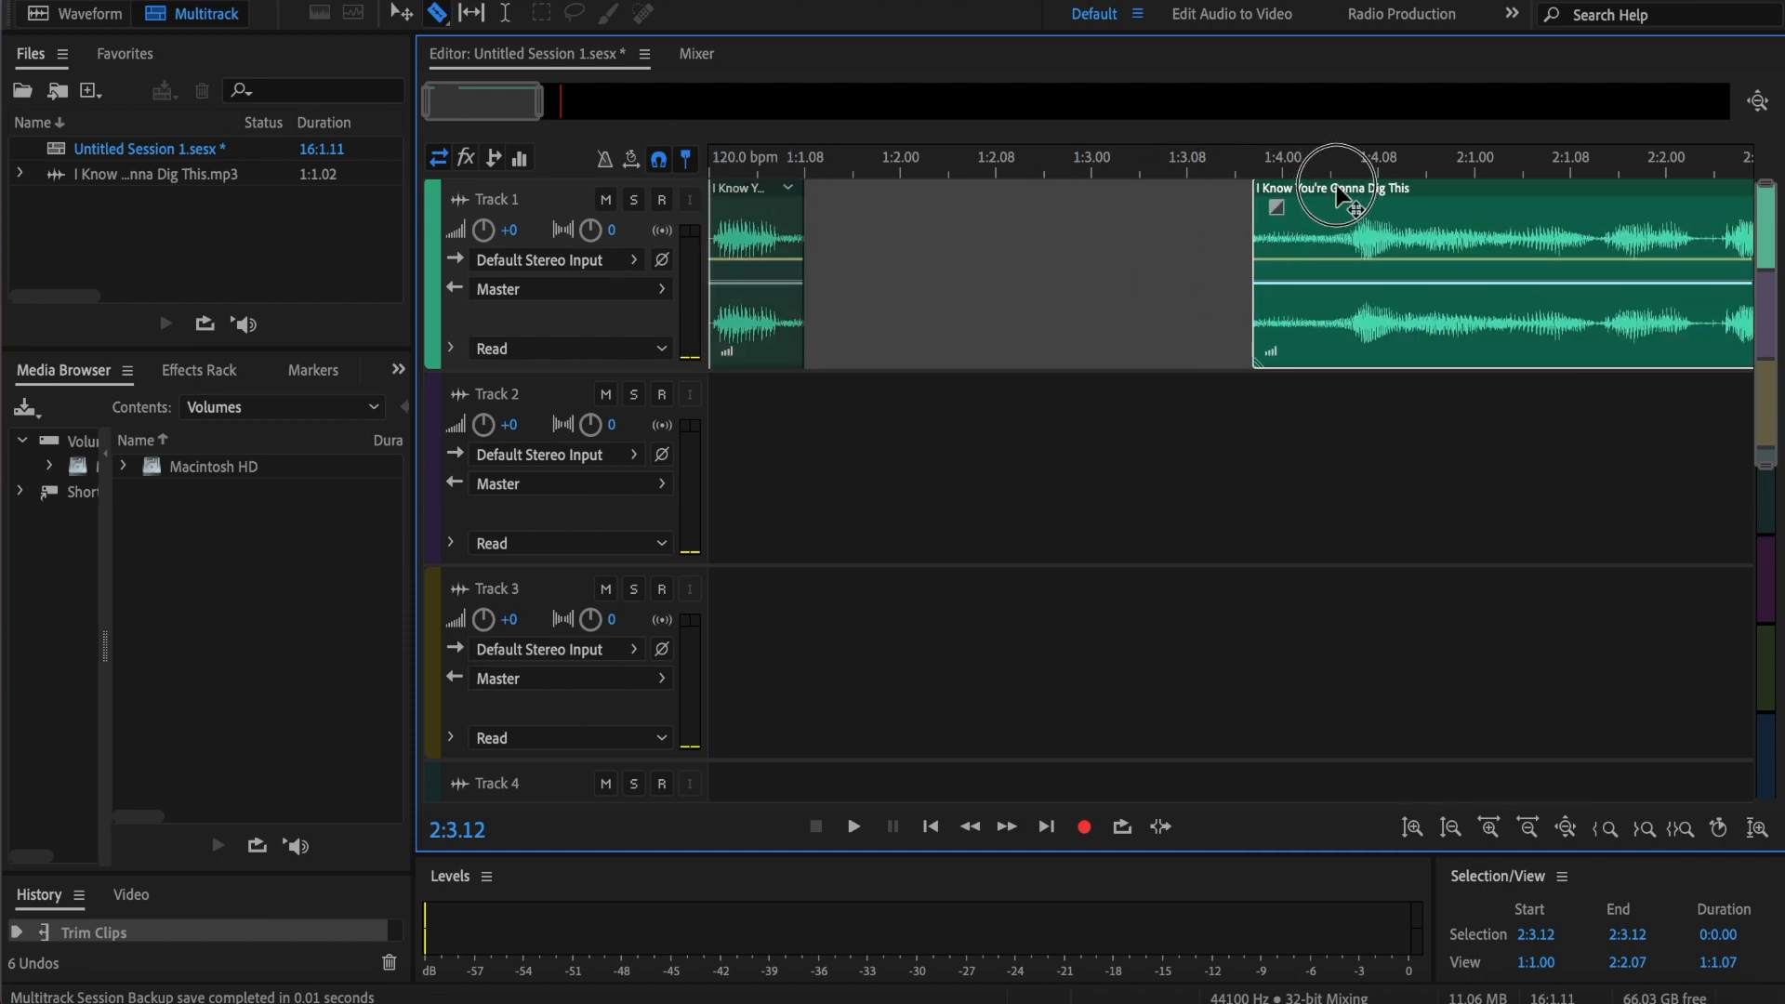
pyautogui.click(730, 195)
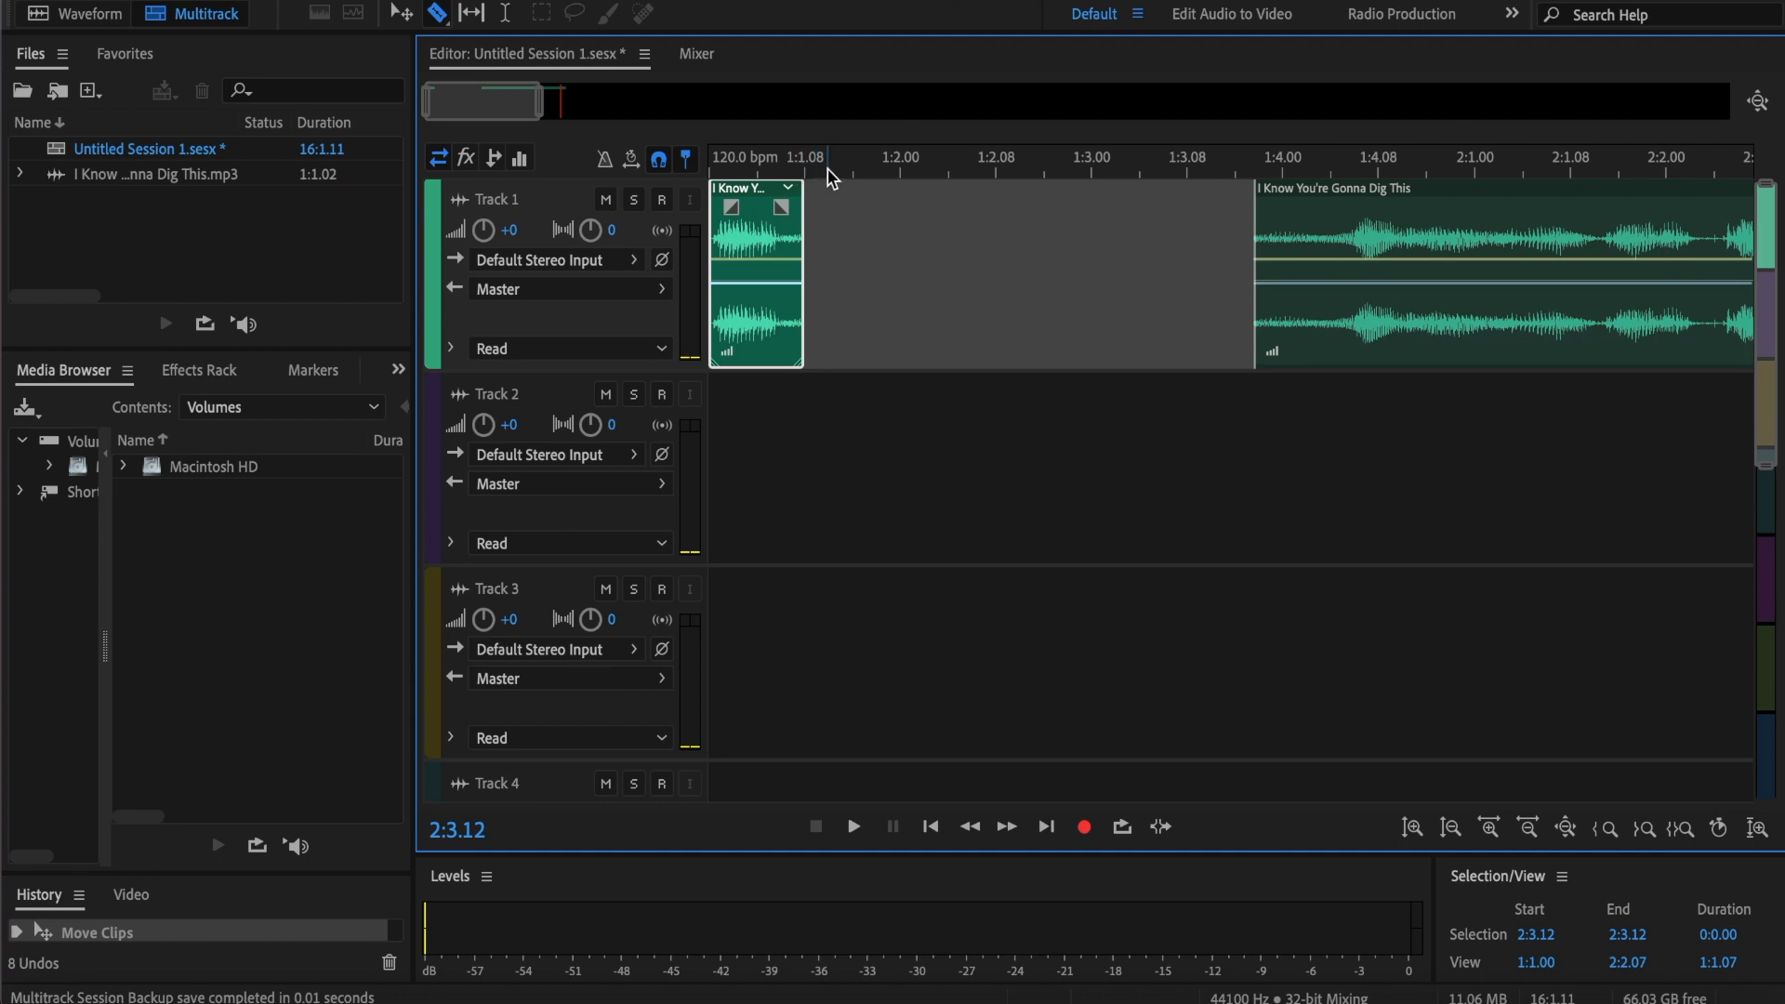
pyautogui.click(748, 193)
pyautogui.moveTo(748, 192); pyautogui.dragTo(926, 192)
pyautogui.hscroll(2, 1024, 220)
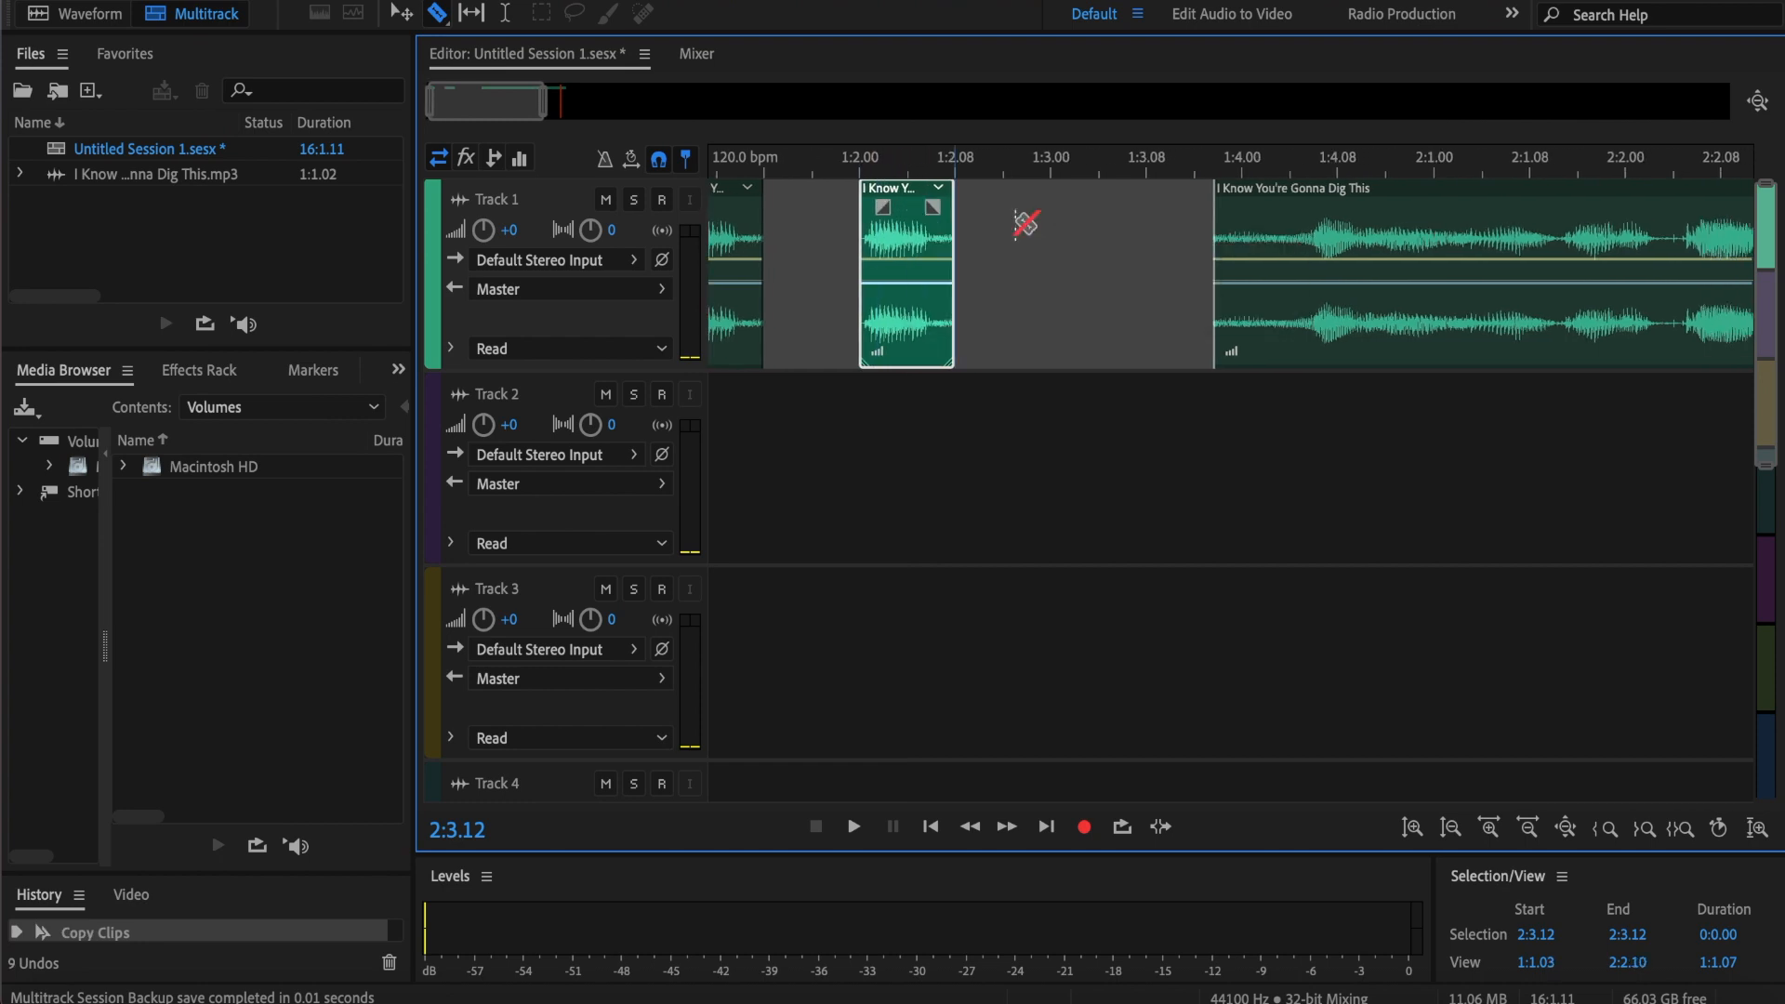
# Step: Move the long clip to 2:1.00 and place copies of the short clip at 1:1.08, 1:2.08, 1:3.00 and 1:3.08
pyautogui.moveTo(1263, 194); pyautogui.dragTo(1482, 196)
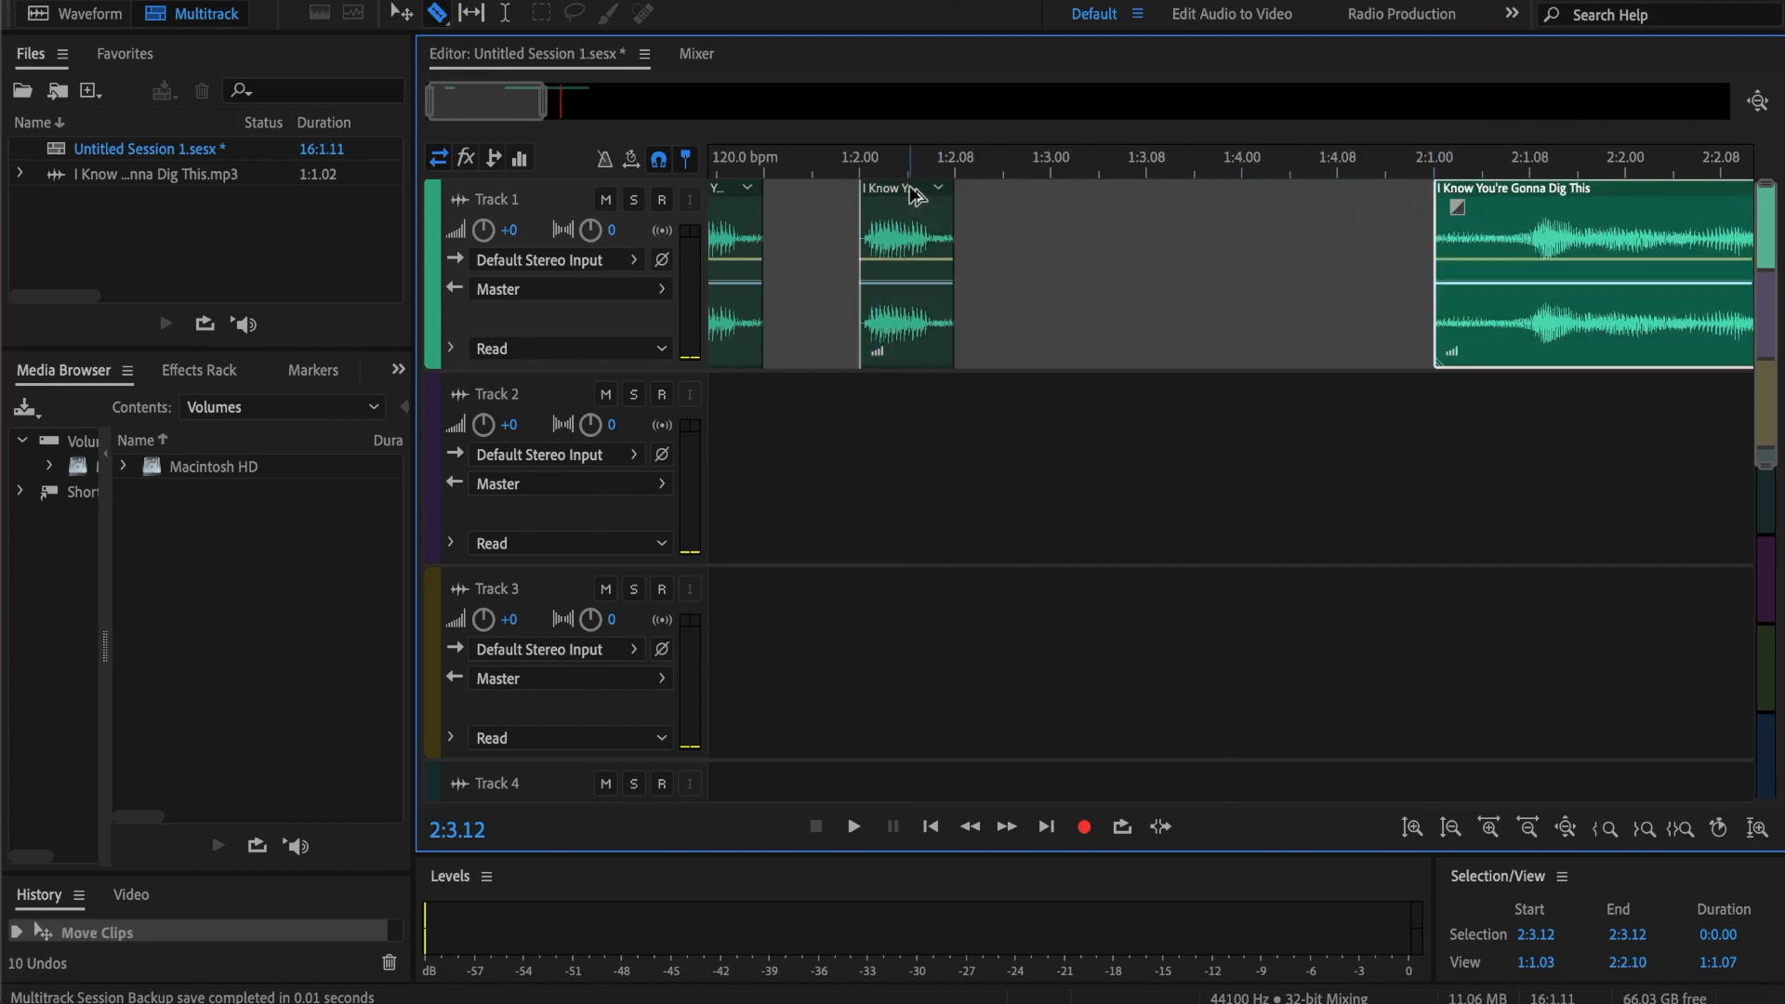
pyautogui.moveTo(916, 193); pyautogui.dragTo(1169, 190)
pyautogui.hscroll(-1, 1070, 210)
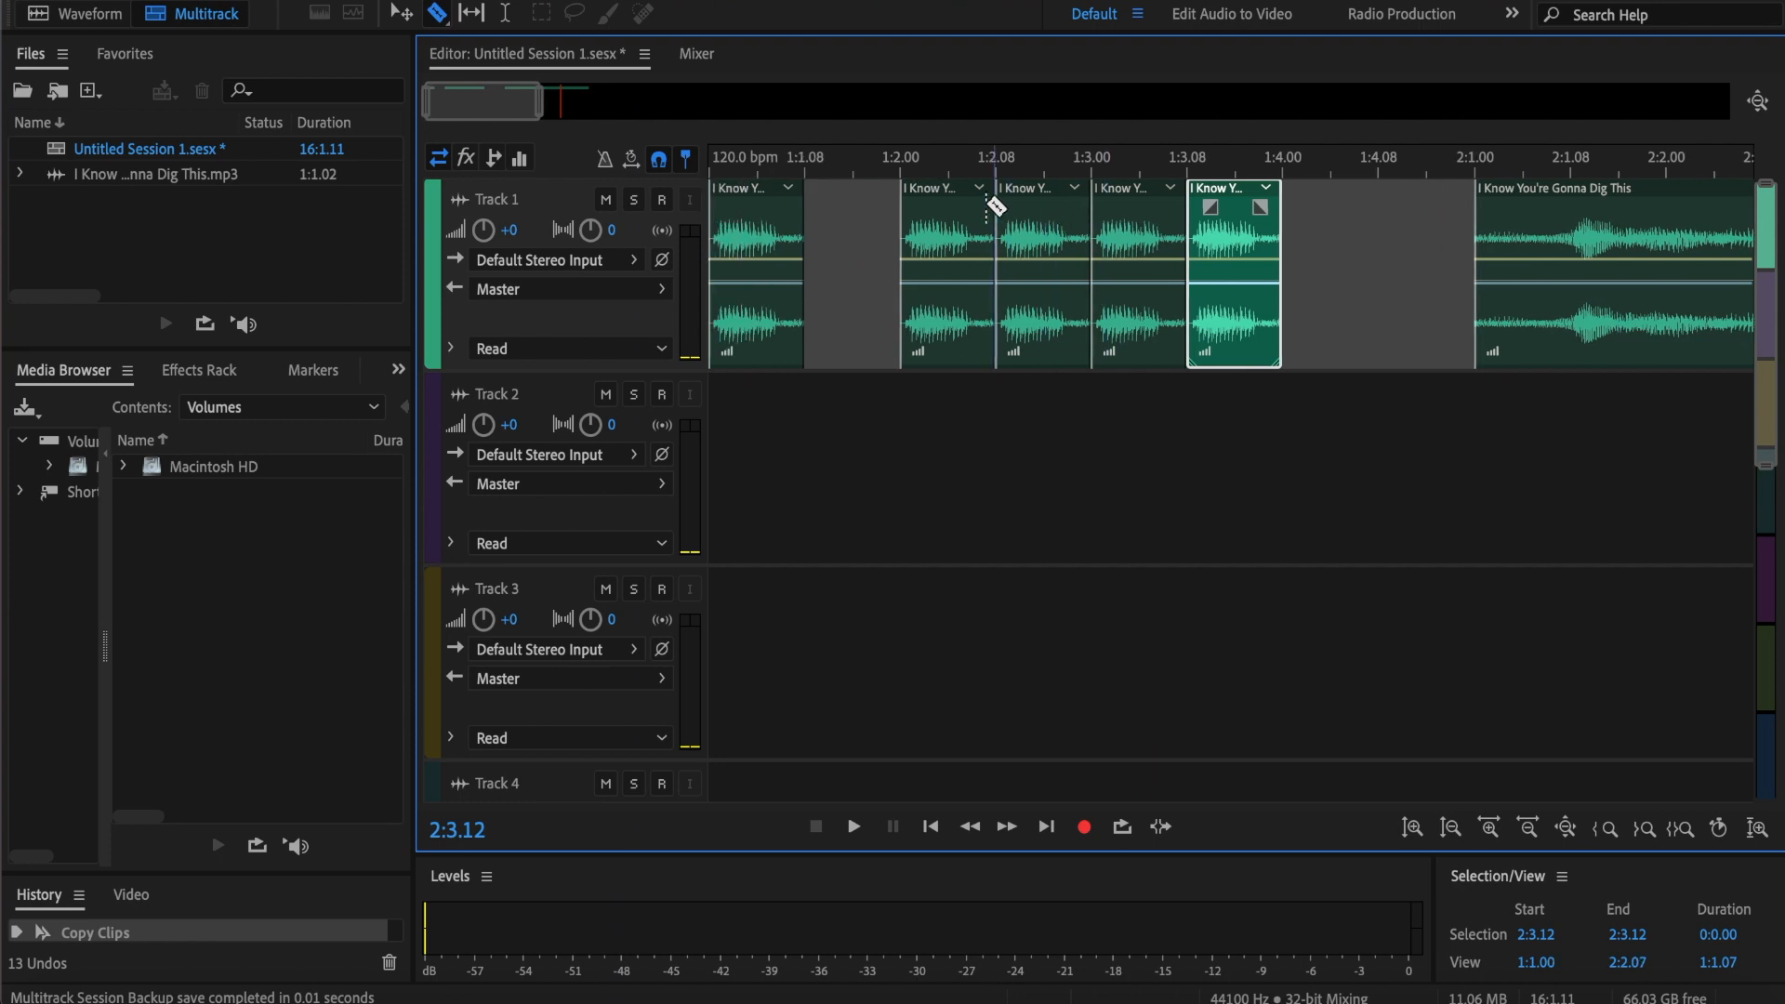
pyautogui.moveTo(932, 198); pyautogui.dragTo(836, 198)
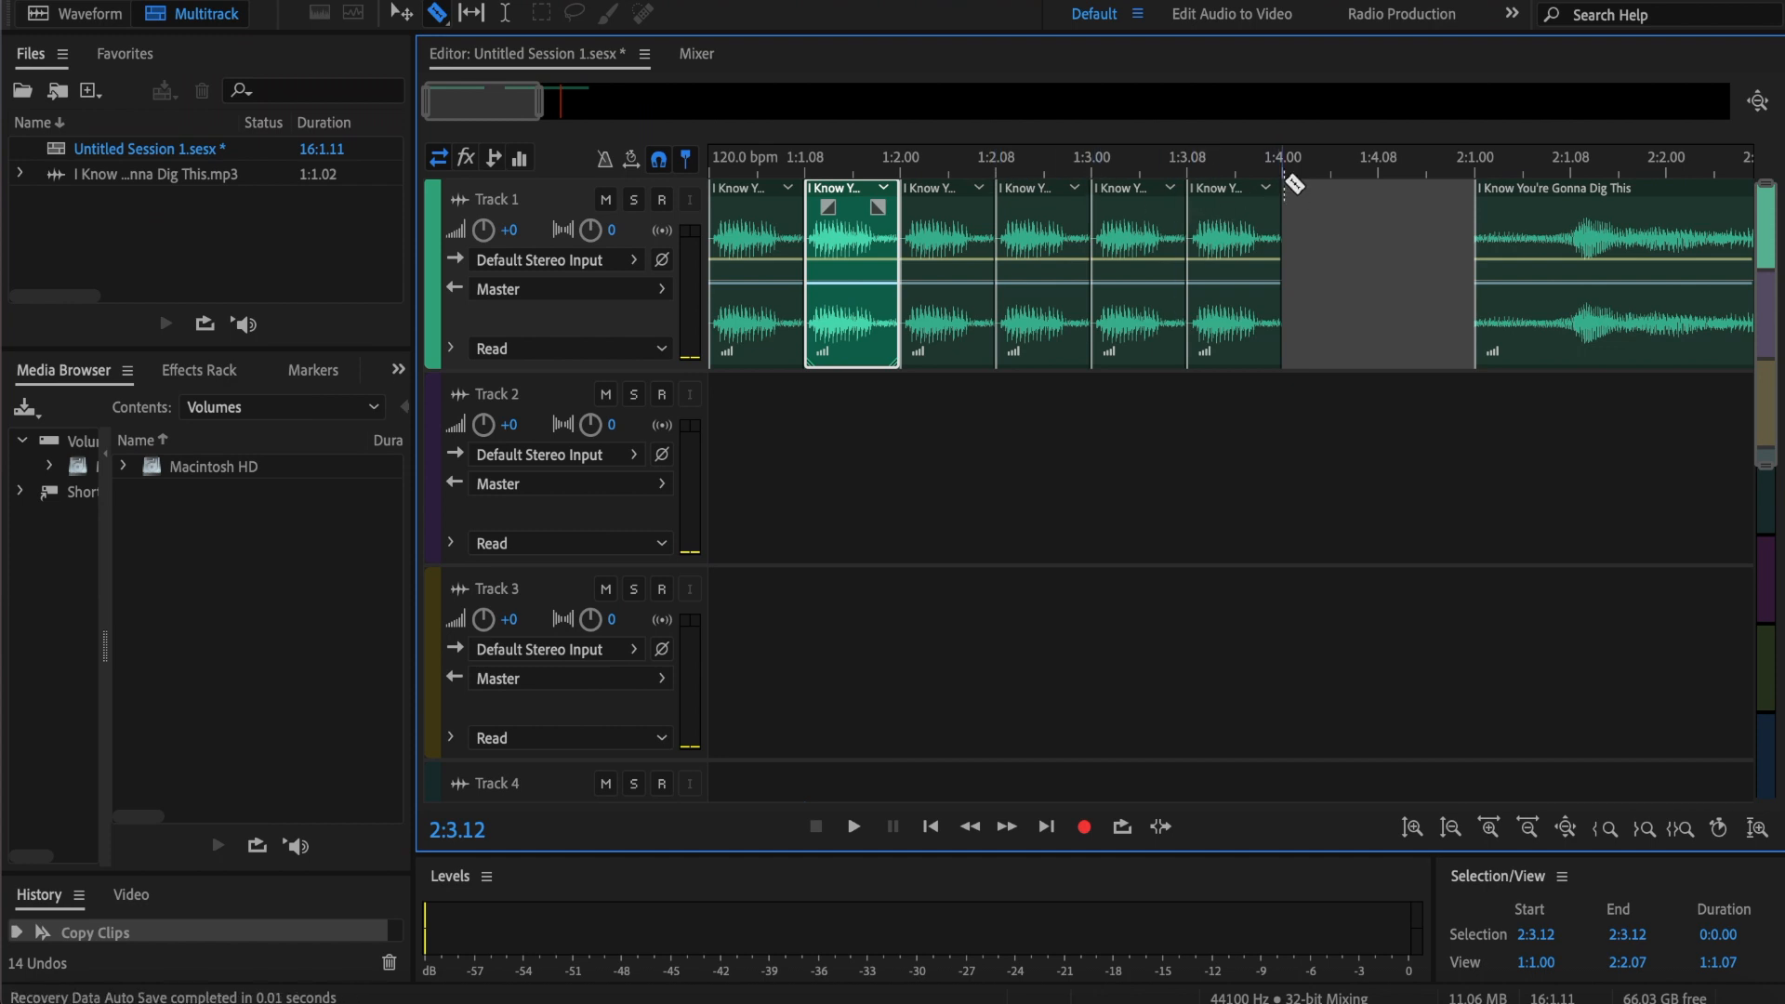
# Step: Play the repeated short clips on Track 1 from the beginning to check the stutter rhythm
pyautogui.click(730, 166)
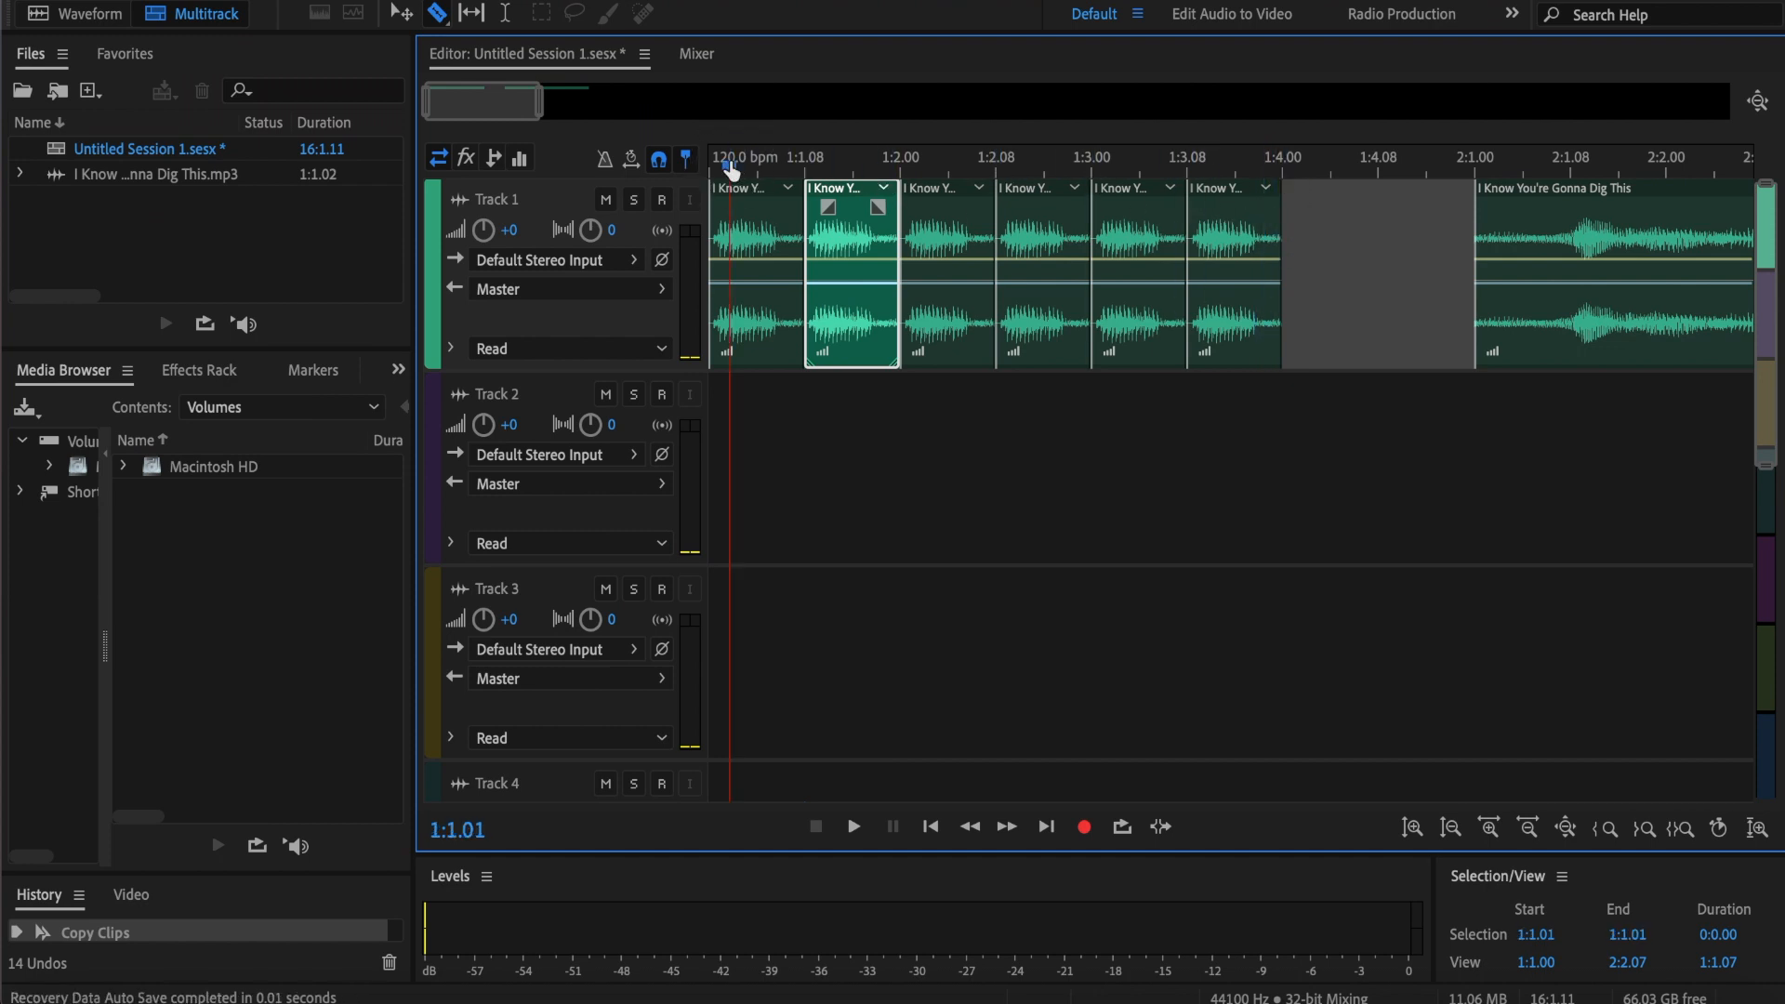
pyautogui.press('space')
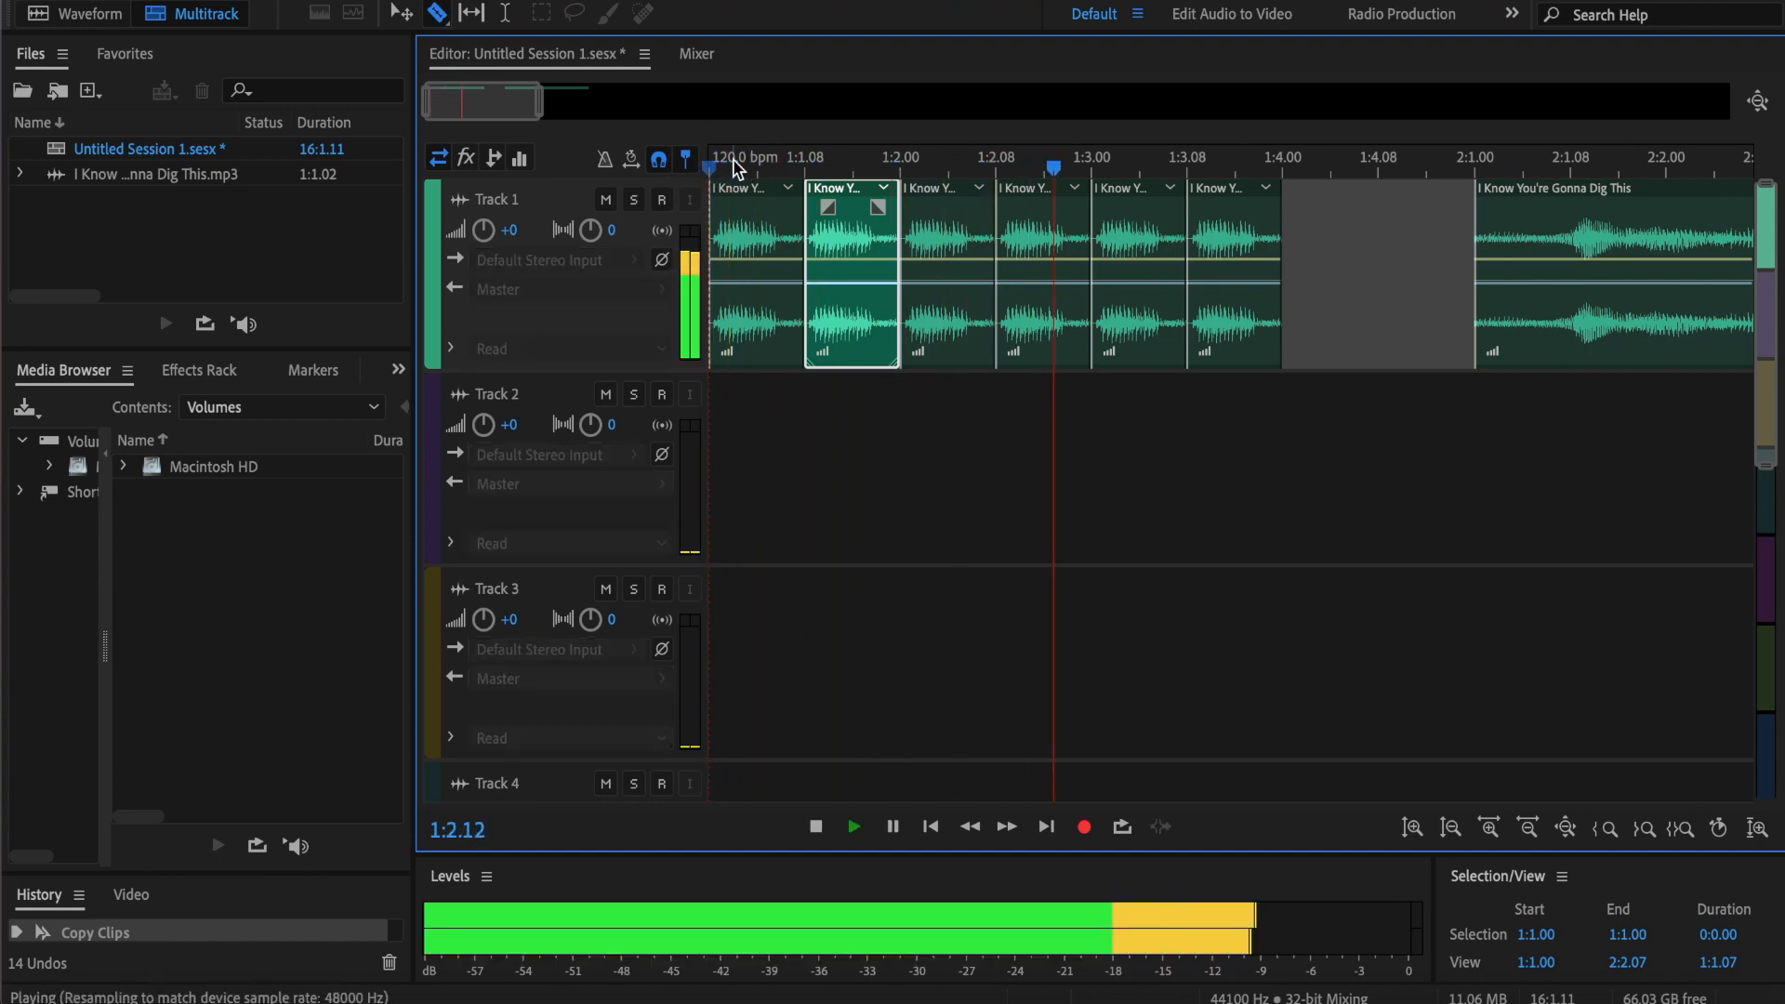
pyautogui.press('space')
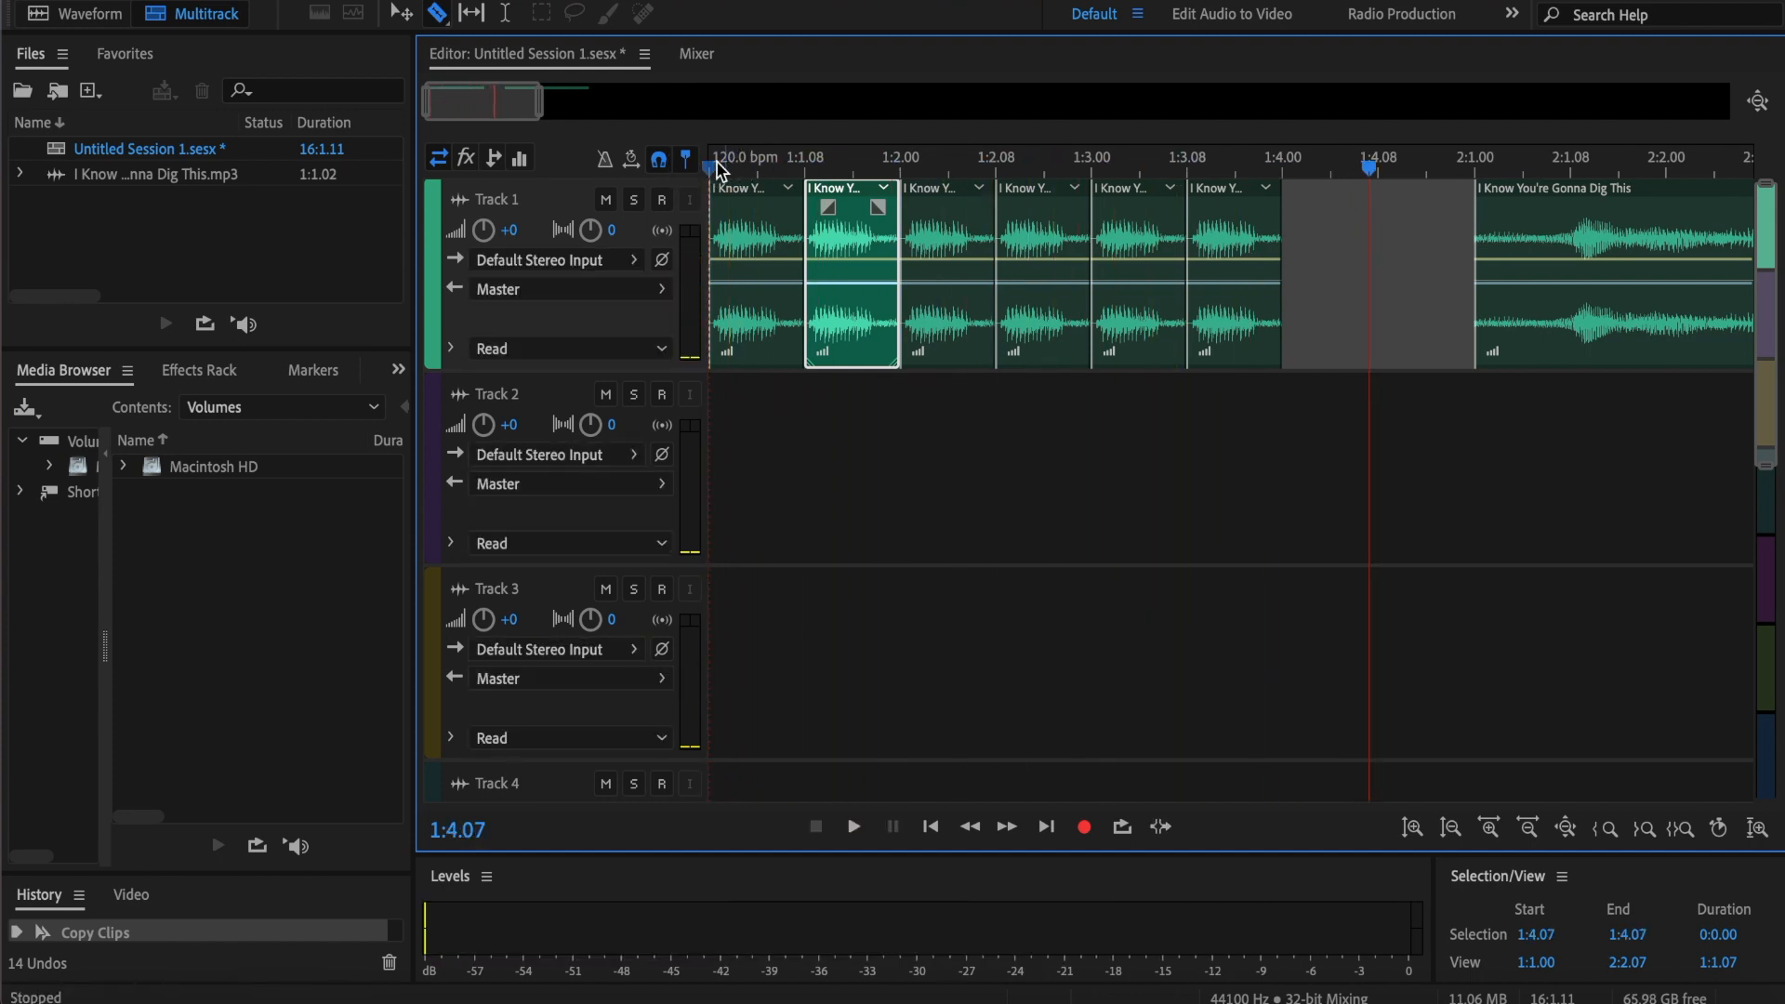
pyautogui.click(712, 171)
pyautogui.press('space')
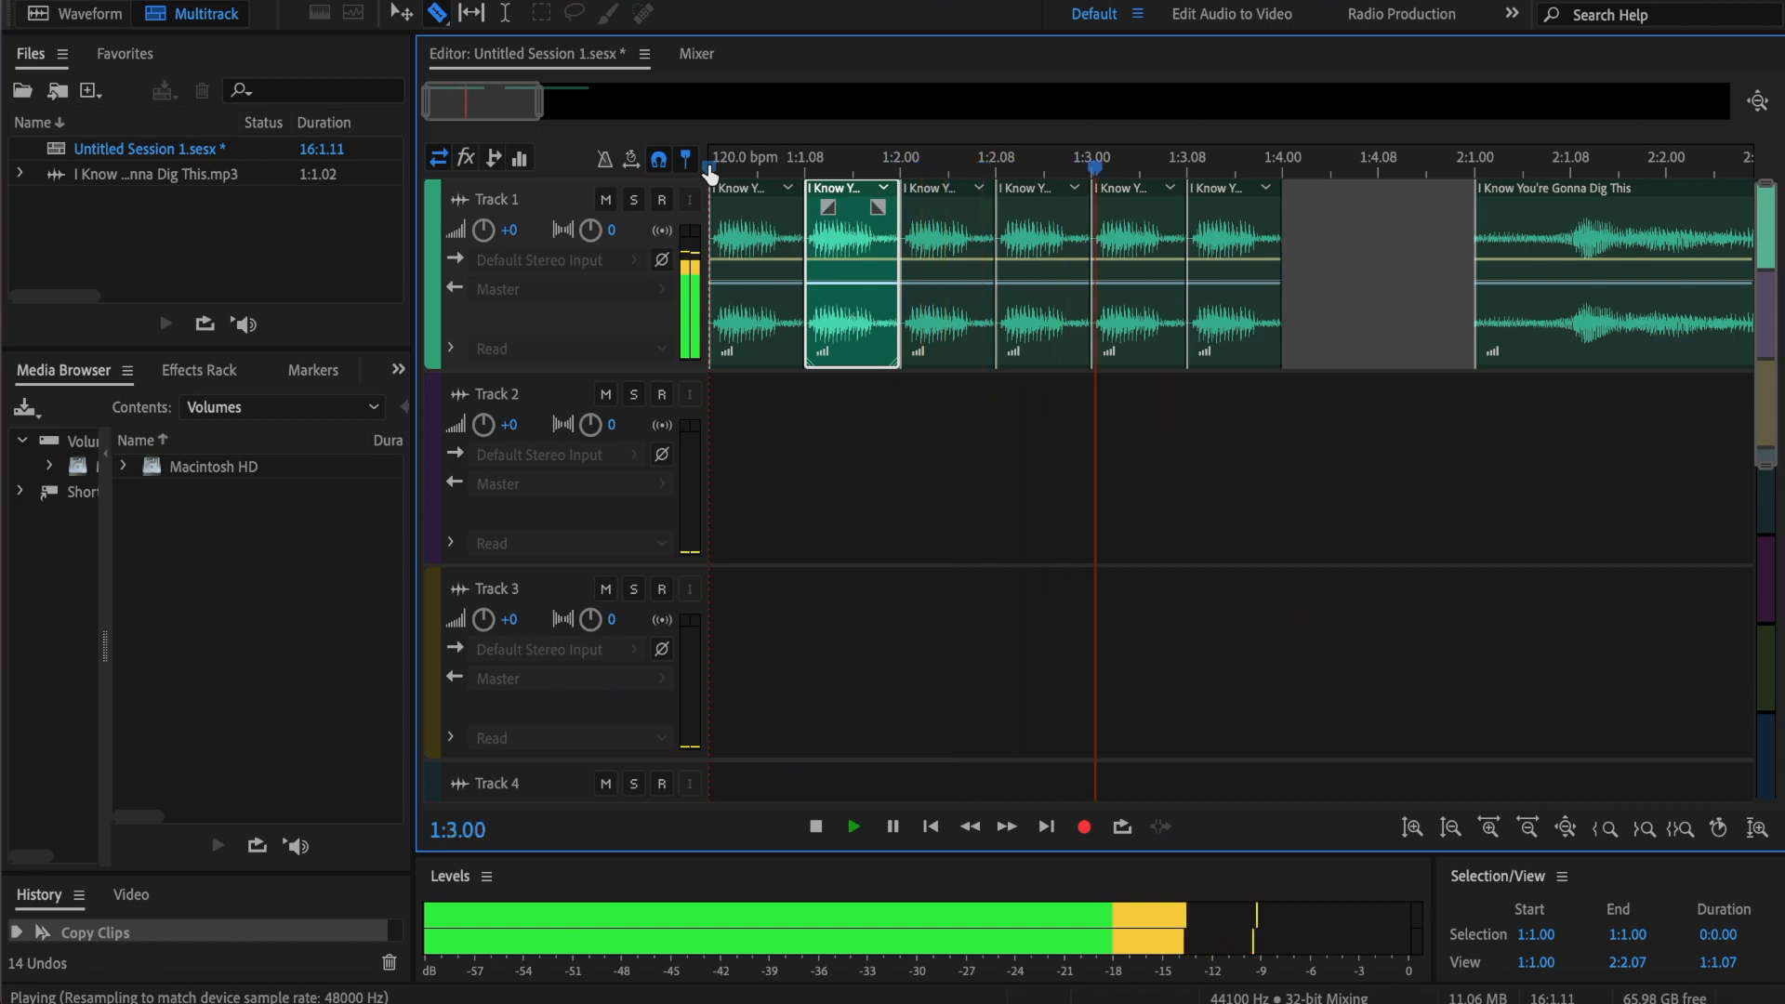
pyautogui.press('space')
pyautogui.click(710, 172)
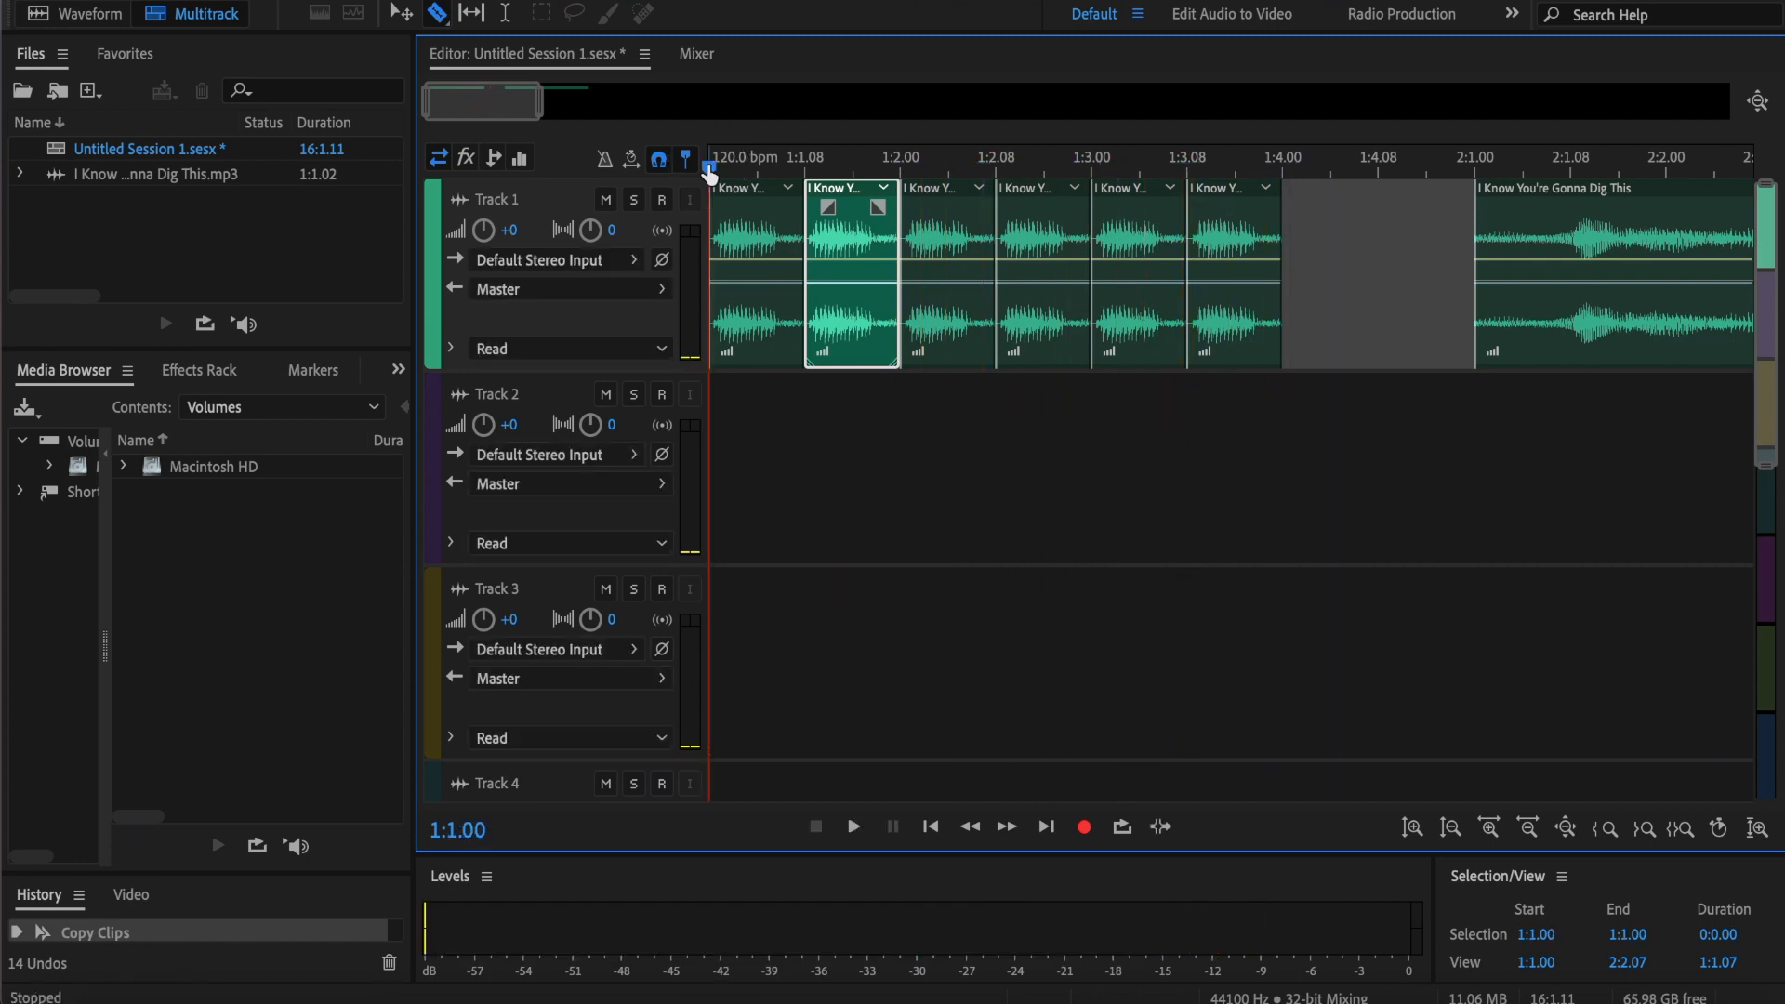
pyautogui.press('space')
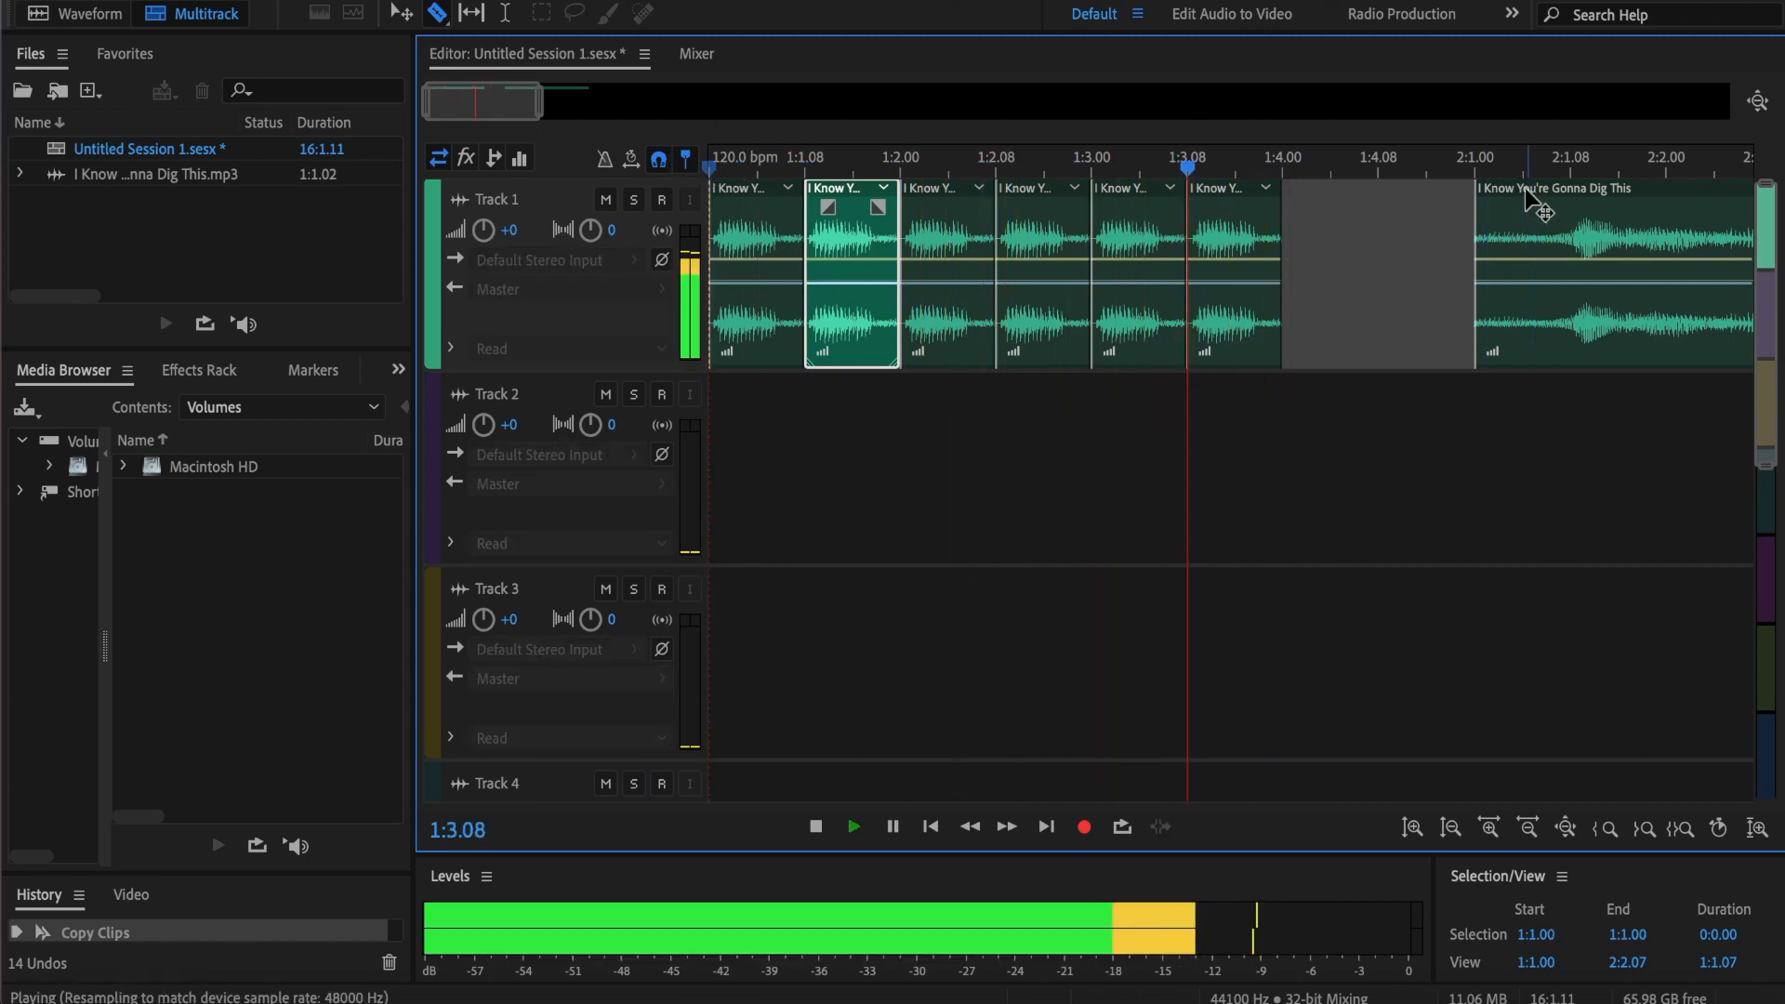
# Step: Move the long clip to 1:4.00, directly after the short repeats, and play the whole sequence from the start
pyautogui.moveTo(1499, 195); pyautogui.dragTo(1306, 200)
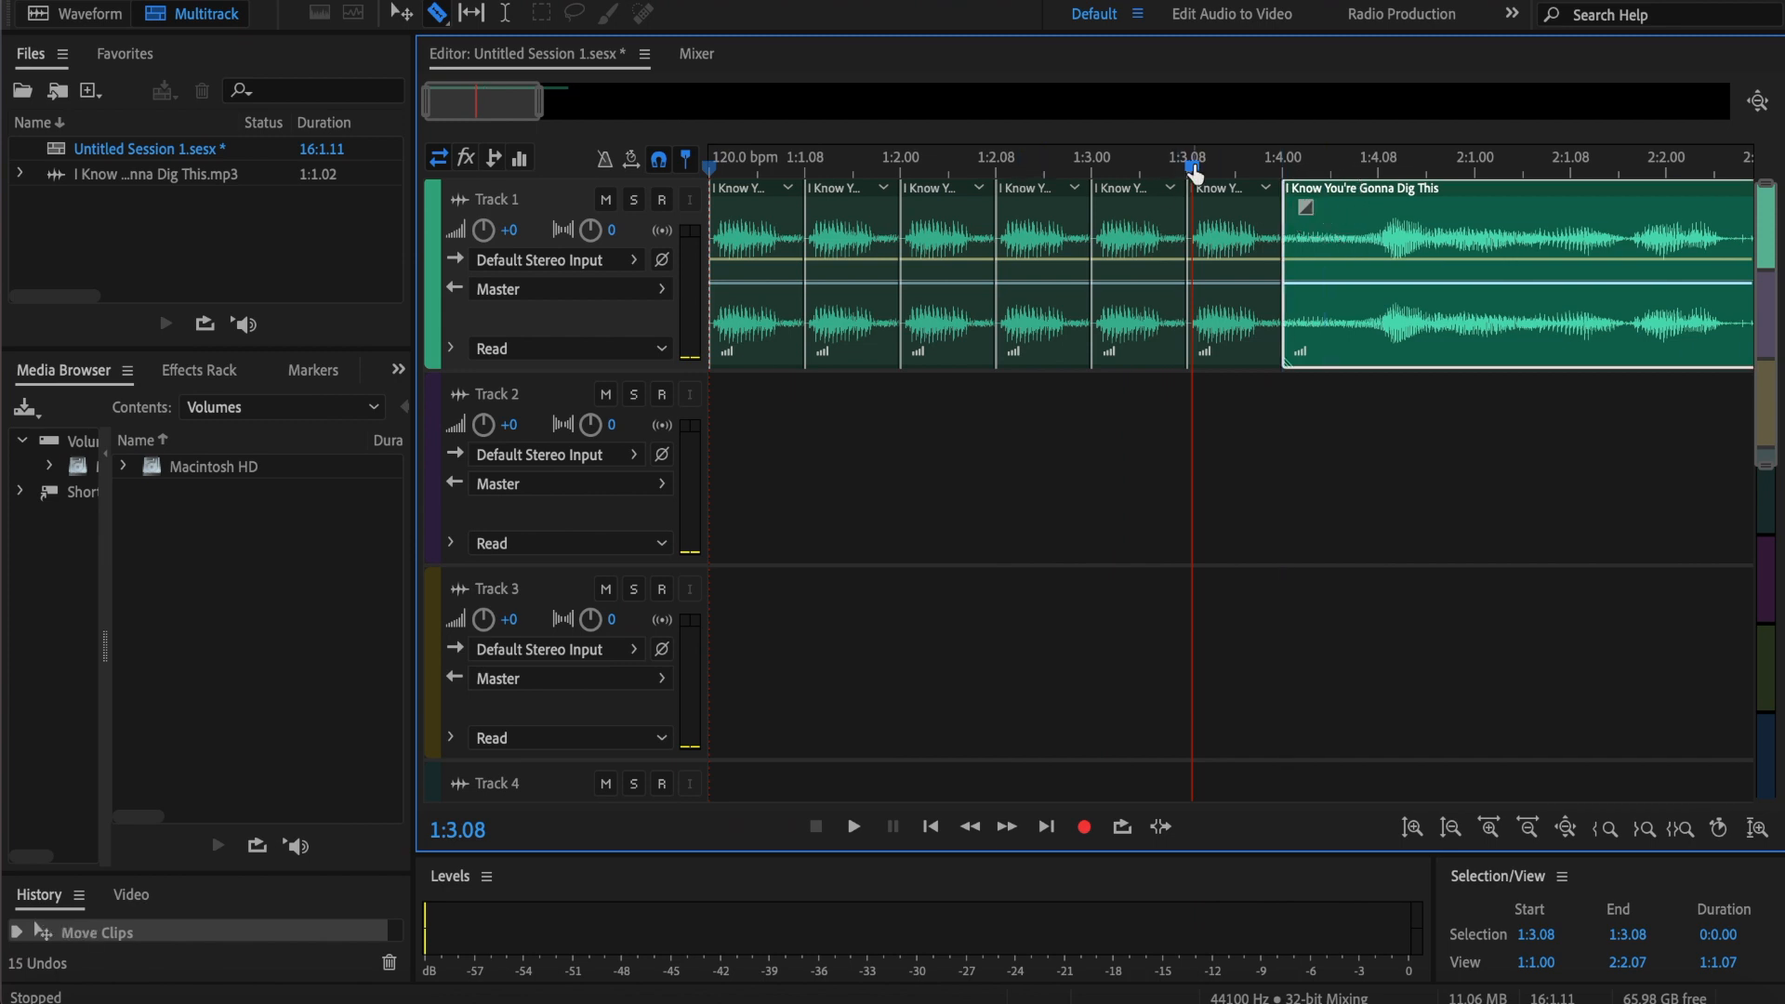
pyautogui.moveTo(1194, 171); pyautogui.dragTo(703, 197)
pyautogui.press('space')
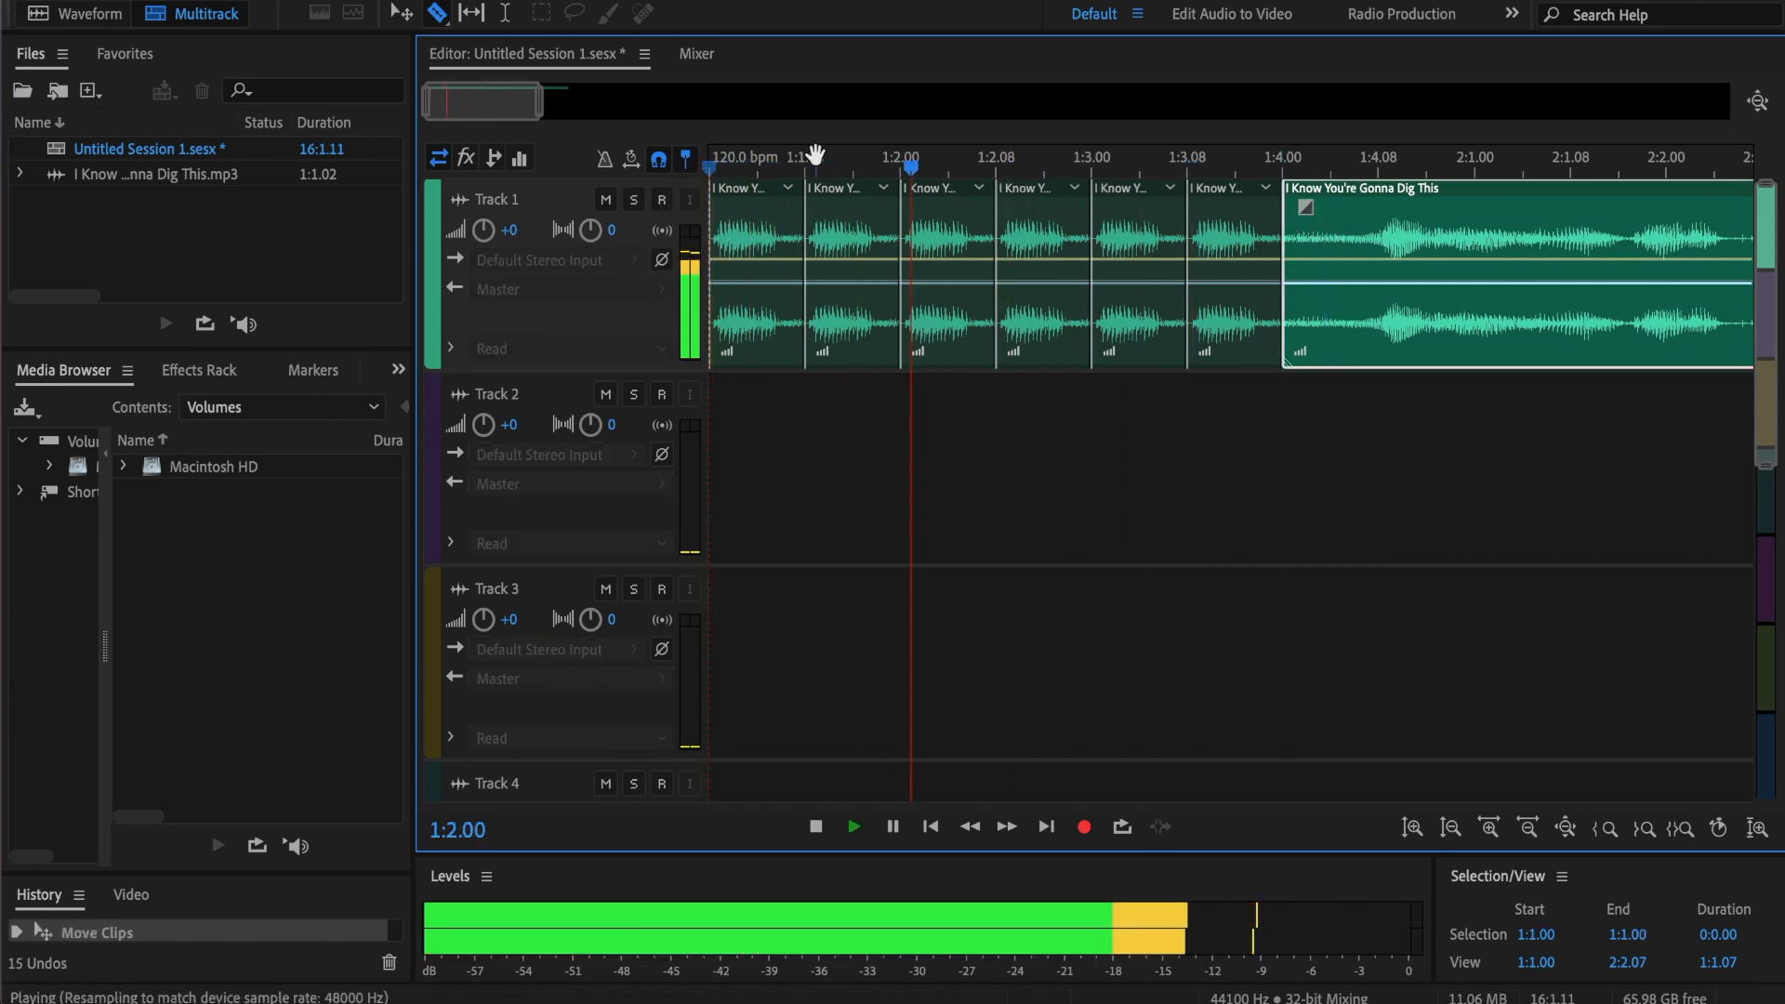
pyautogui.press('space')
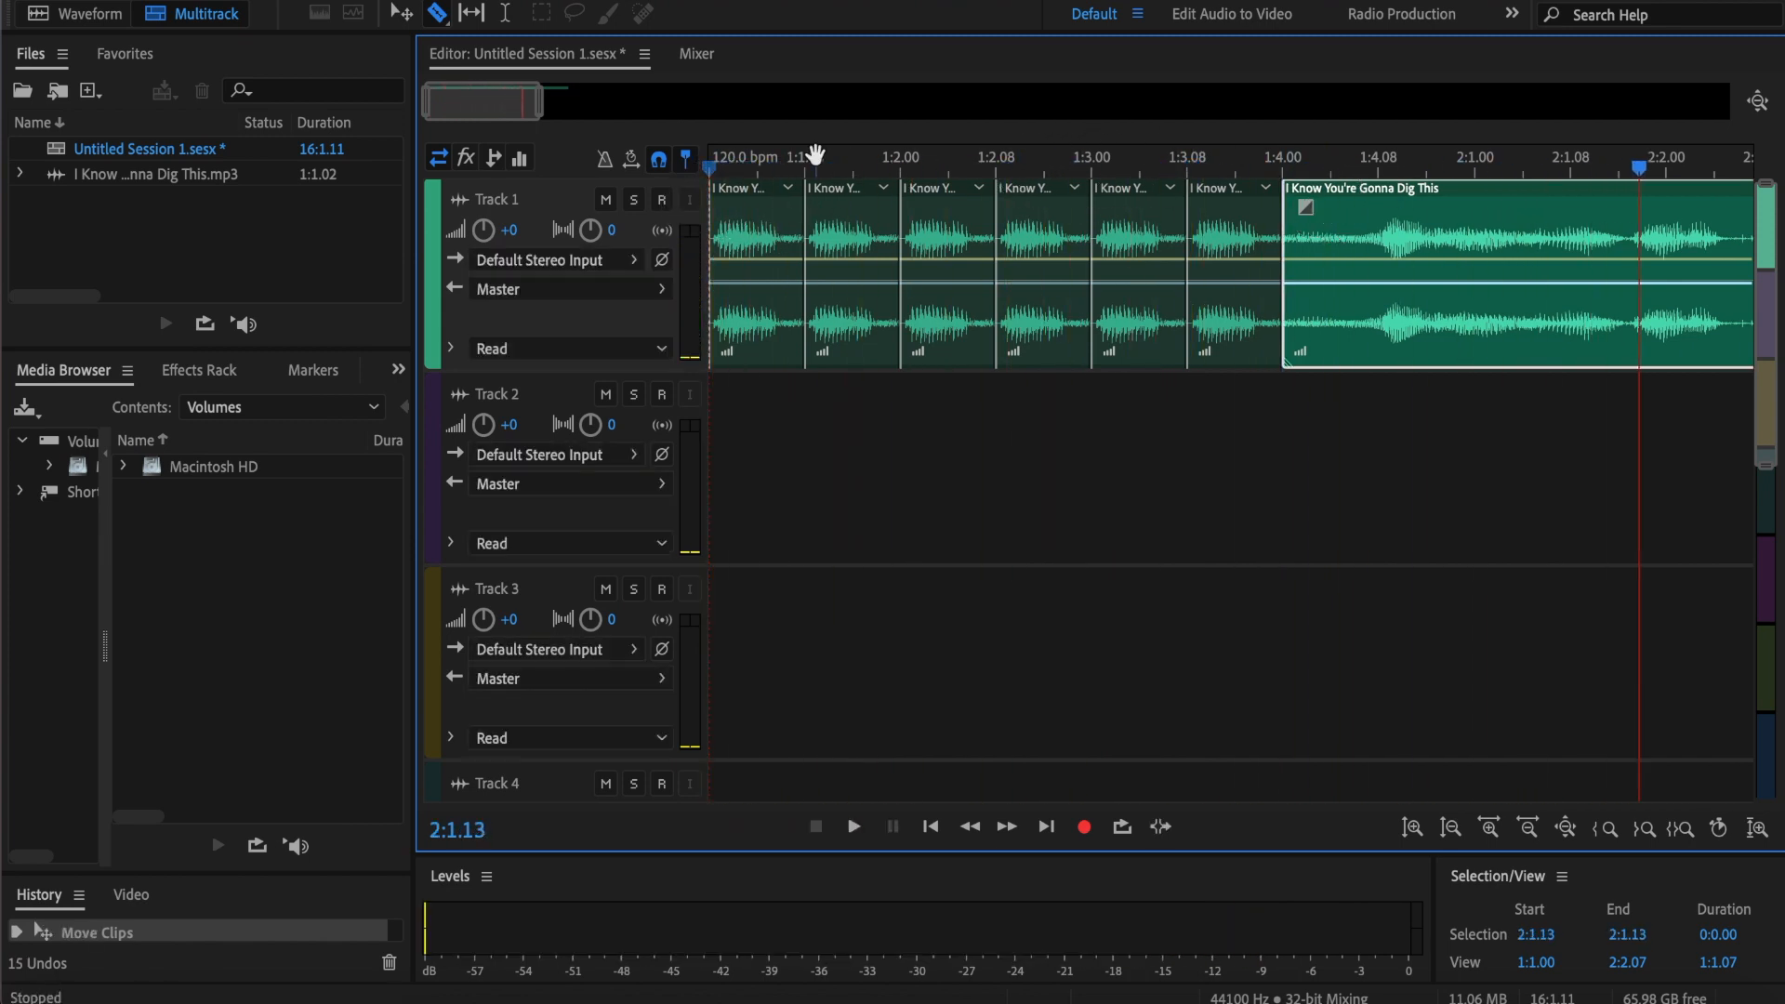
pyautogui.press('space')
pyautogui.press('space')
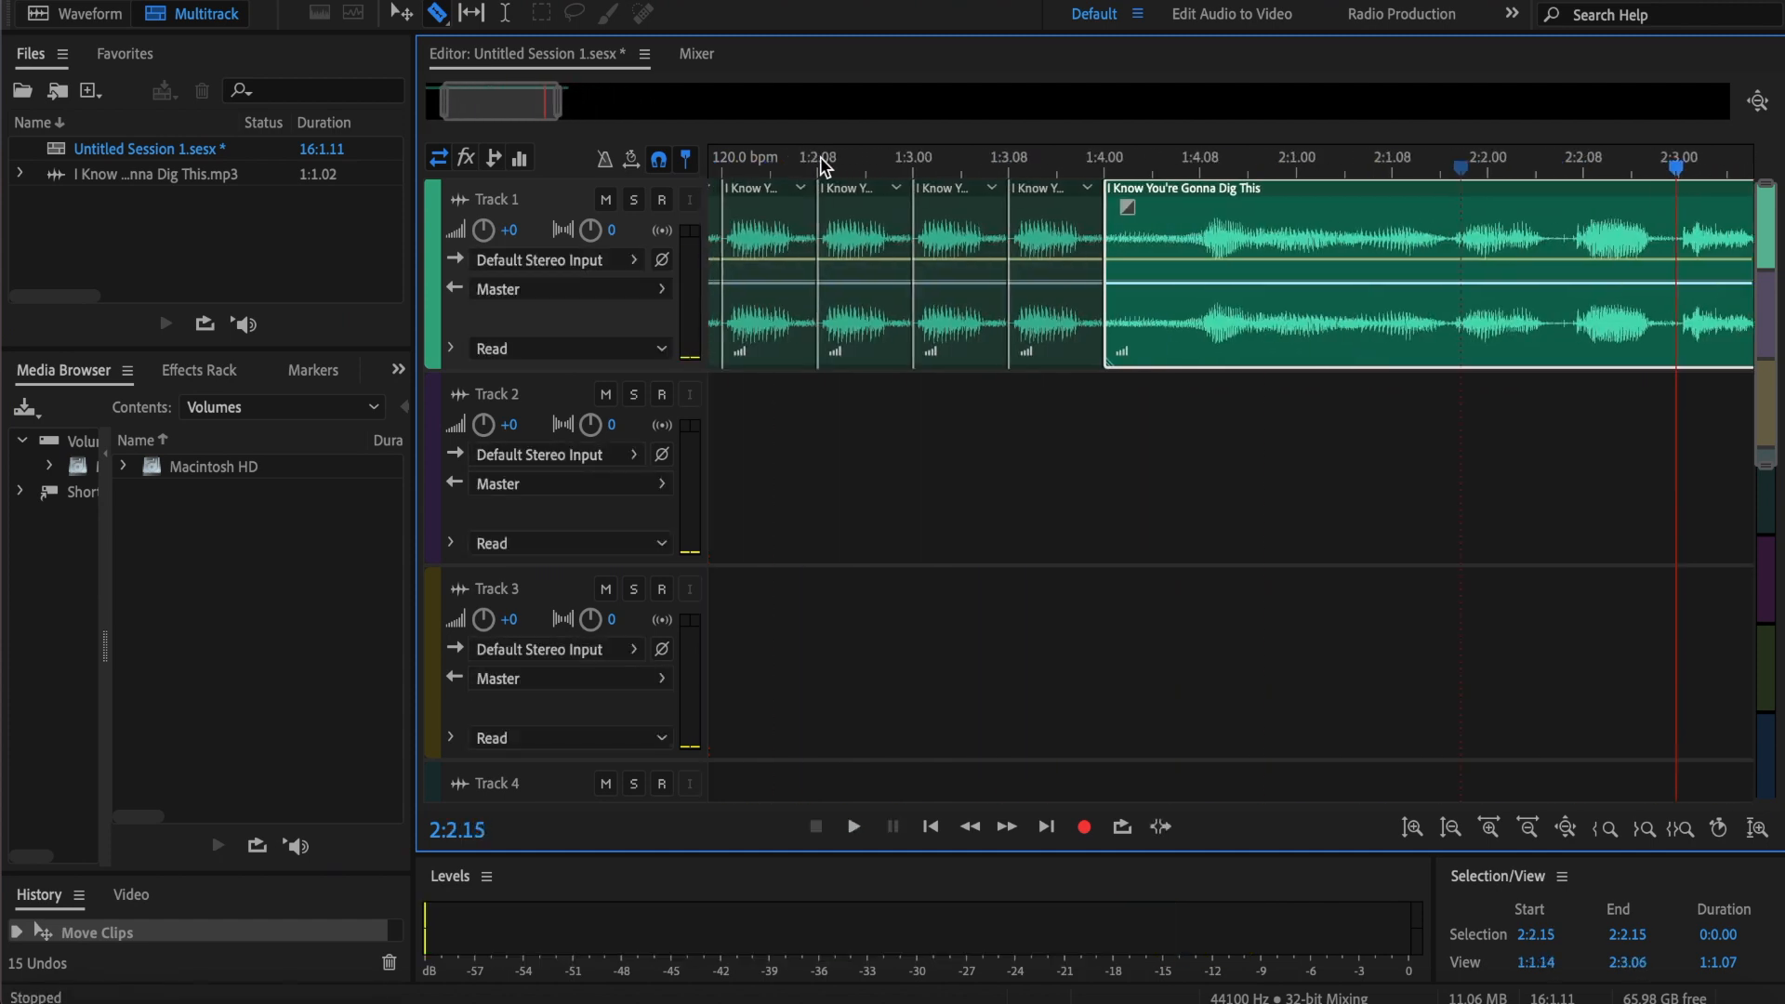
pyautogui.hscroll(-3, 821, 160)
pyautogui.moveTo(757, 164); pyautogui.dragTo(689, 188)
pyautogui.press('space')
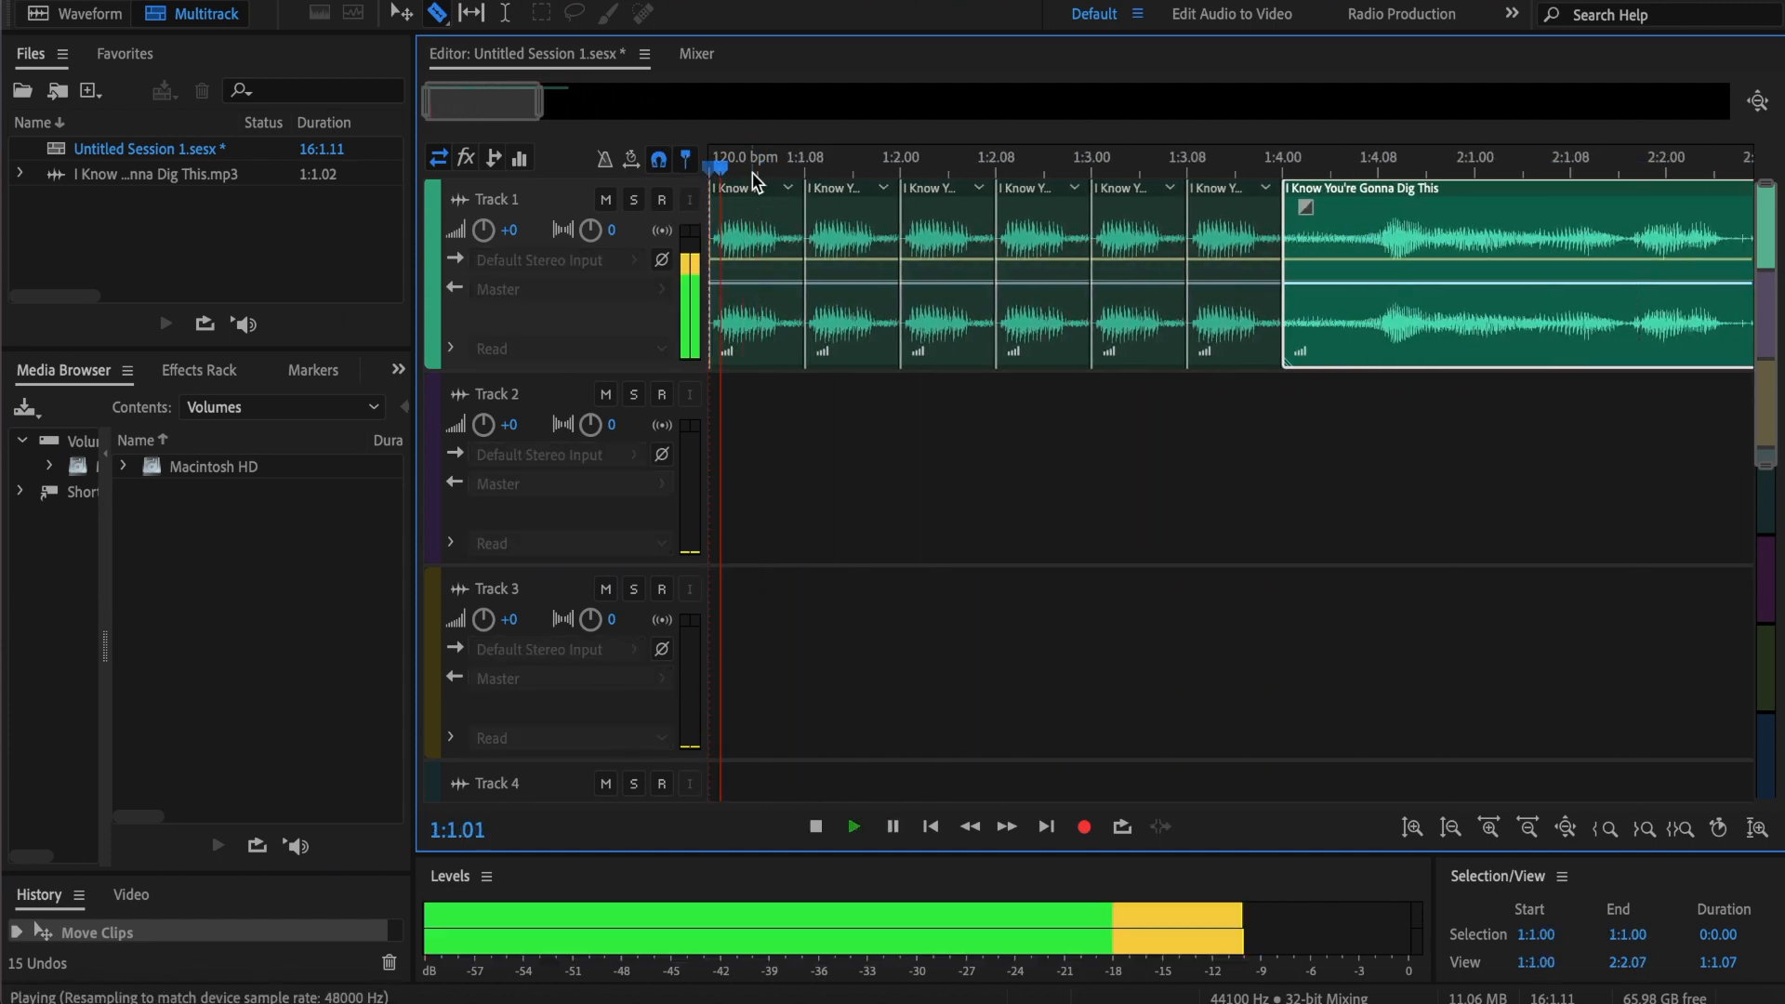
pyautogui.press('space')
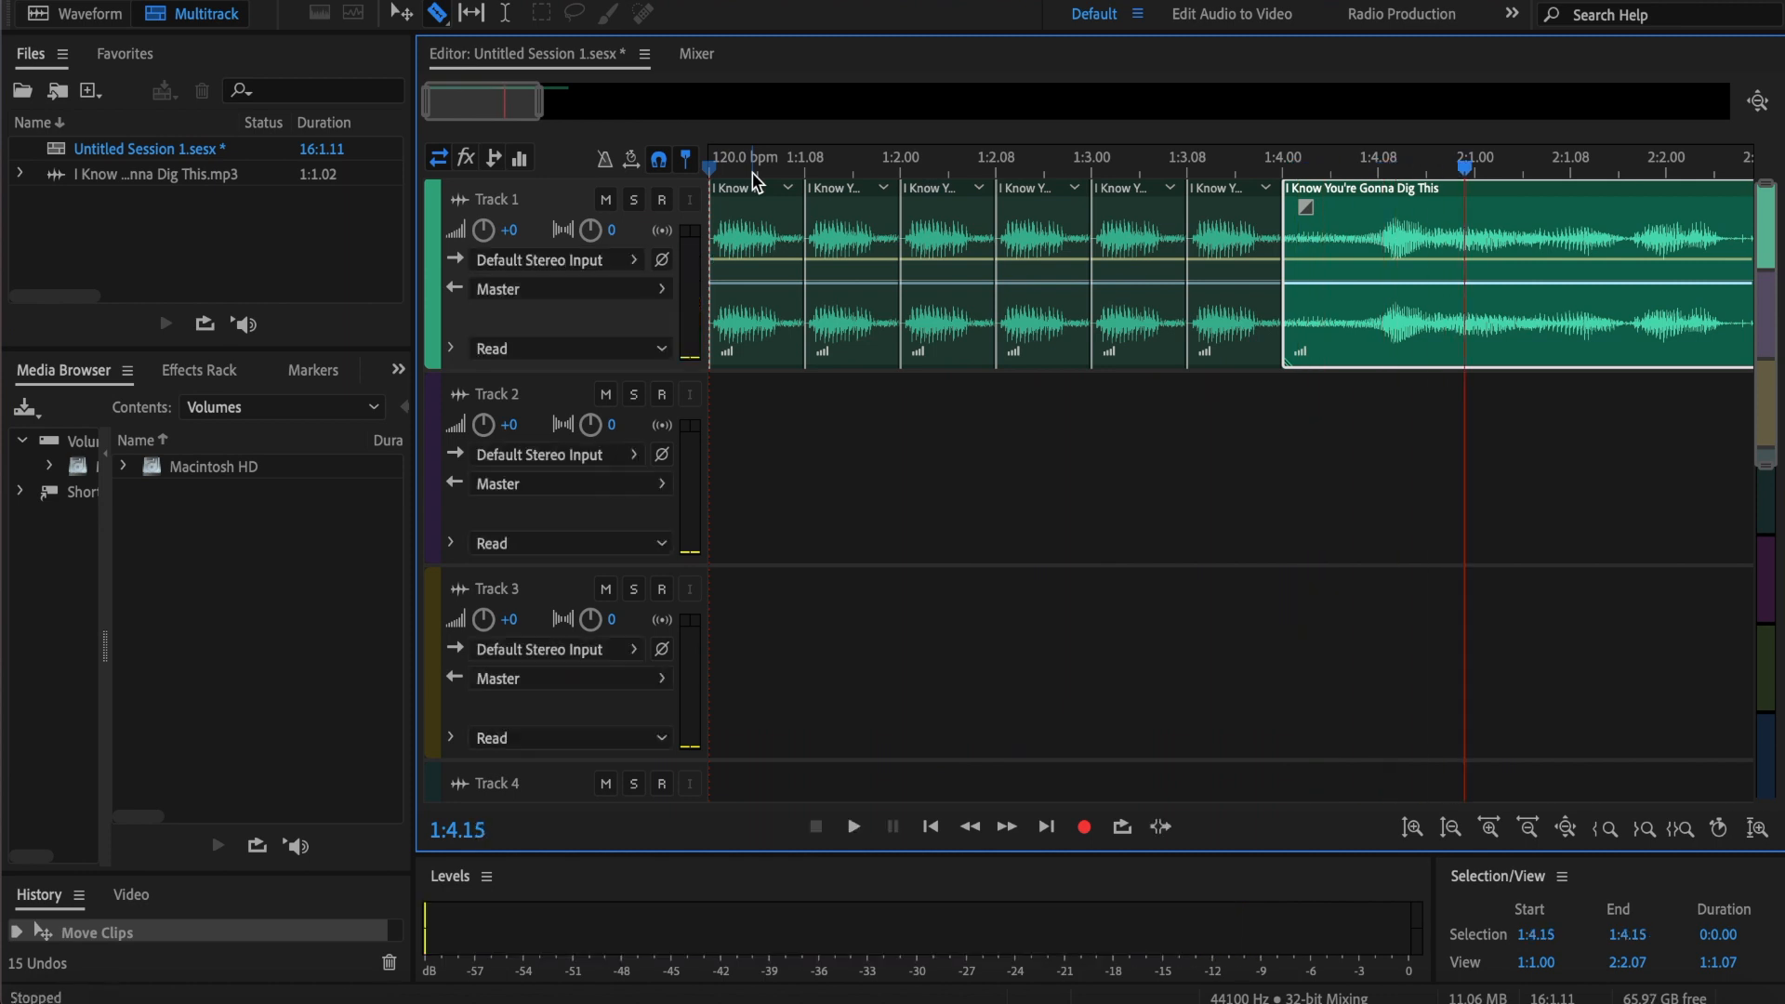
# Step: Trim the start of the short clip at 1:2.08 and the end of the first short clip at 1:1.08
pyautogui.click(1004, 242)
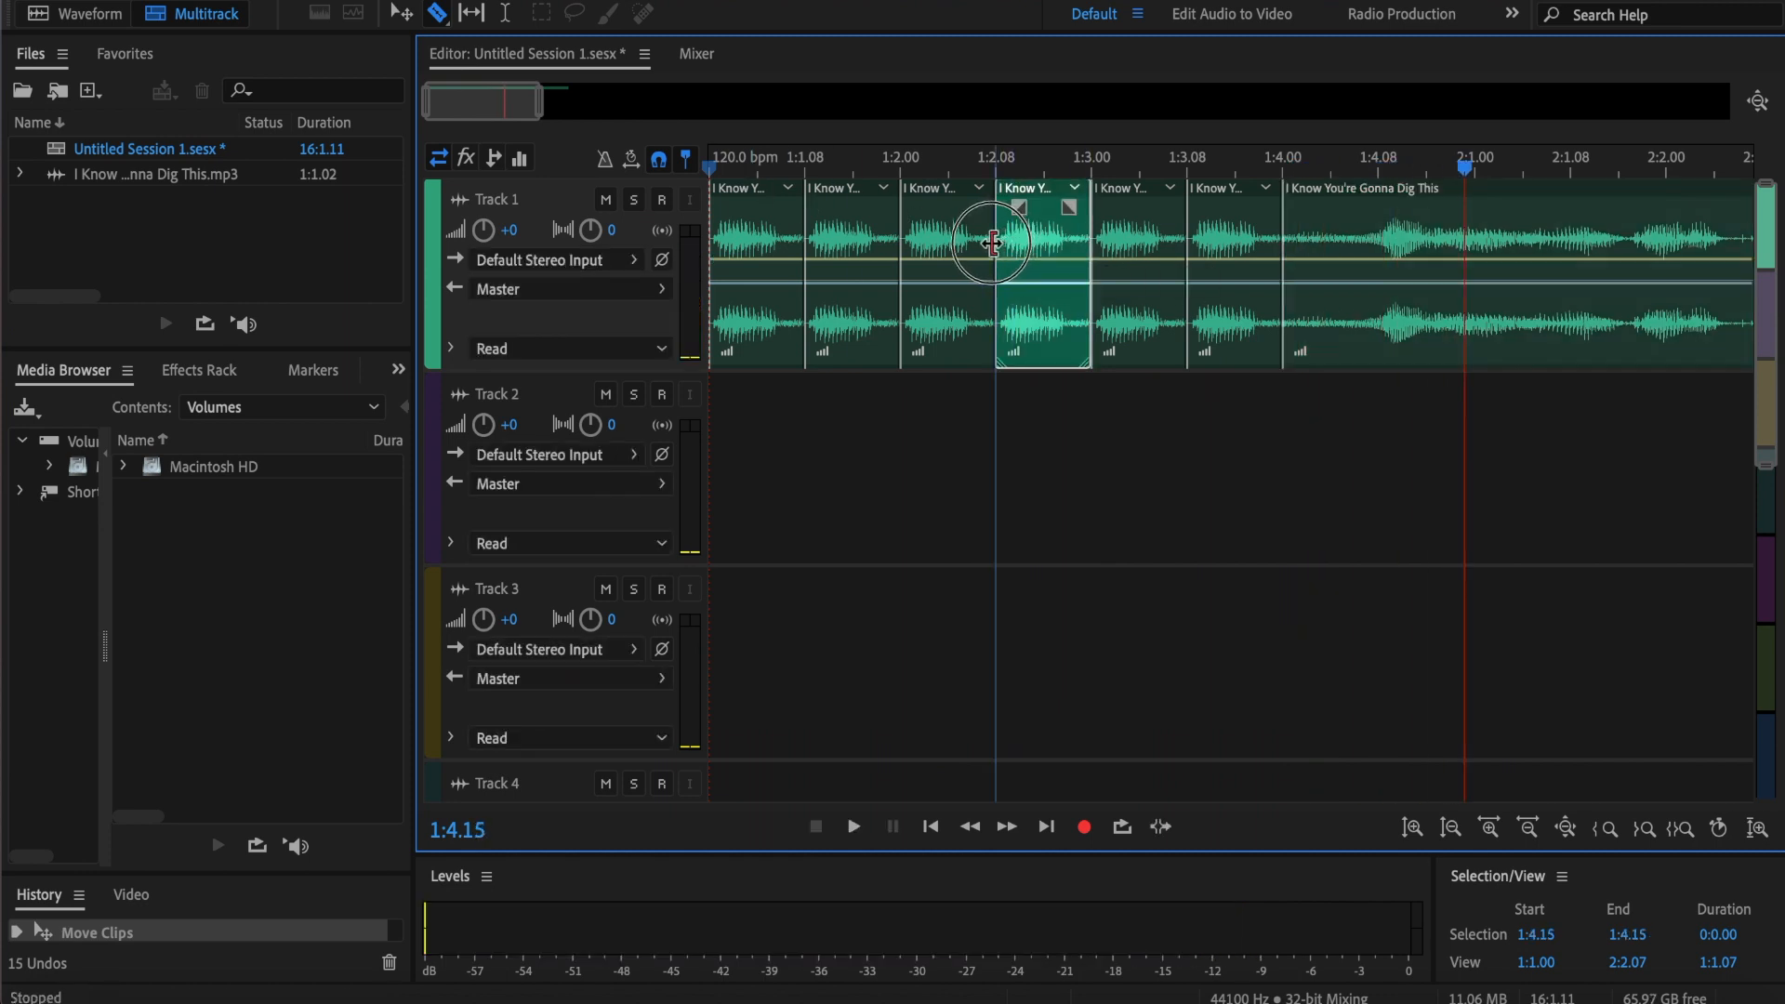
pyautogui.moveTo(992, 242); pyautogui.dragTo(997, 243)
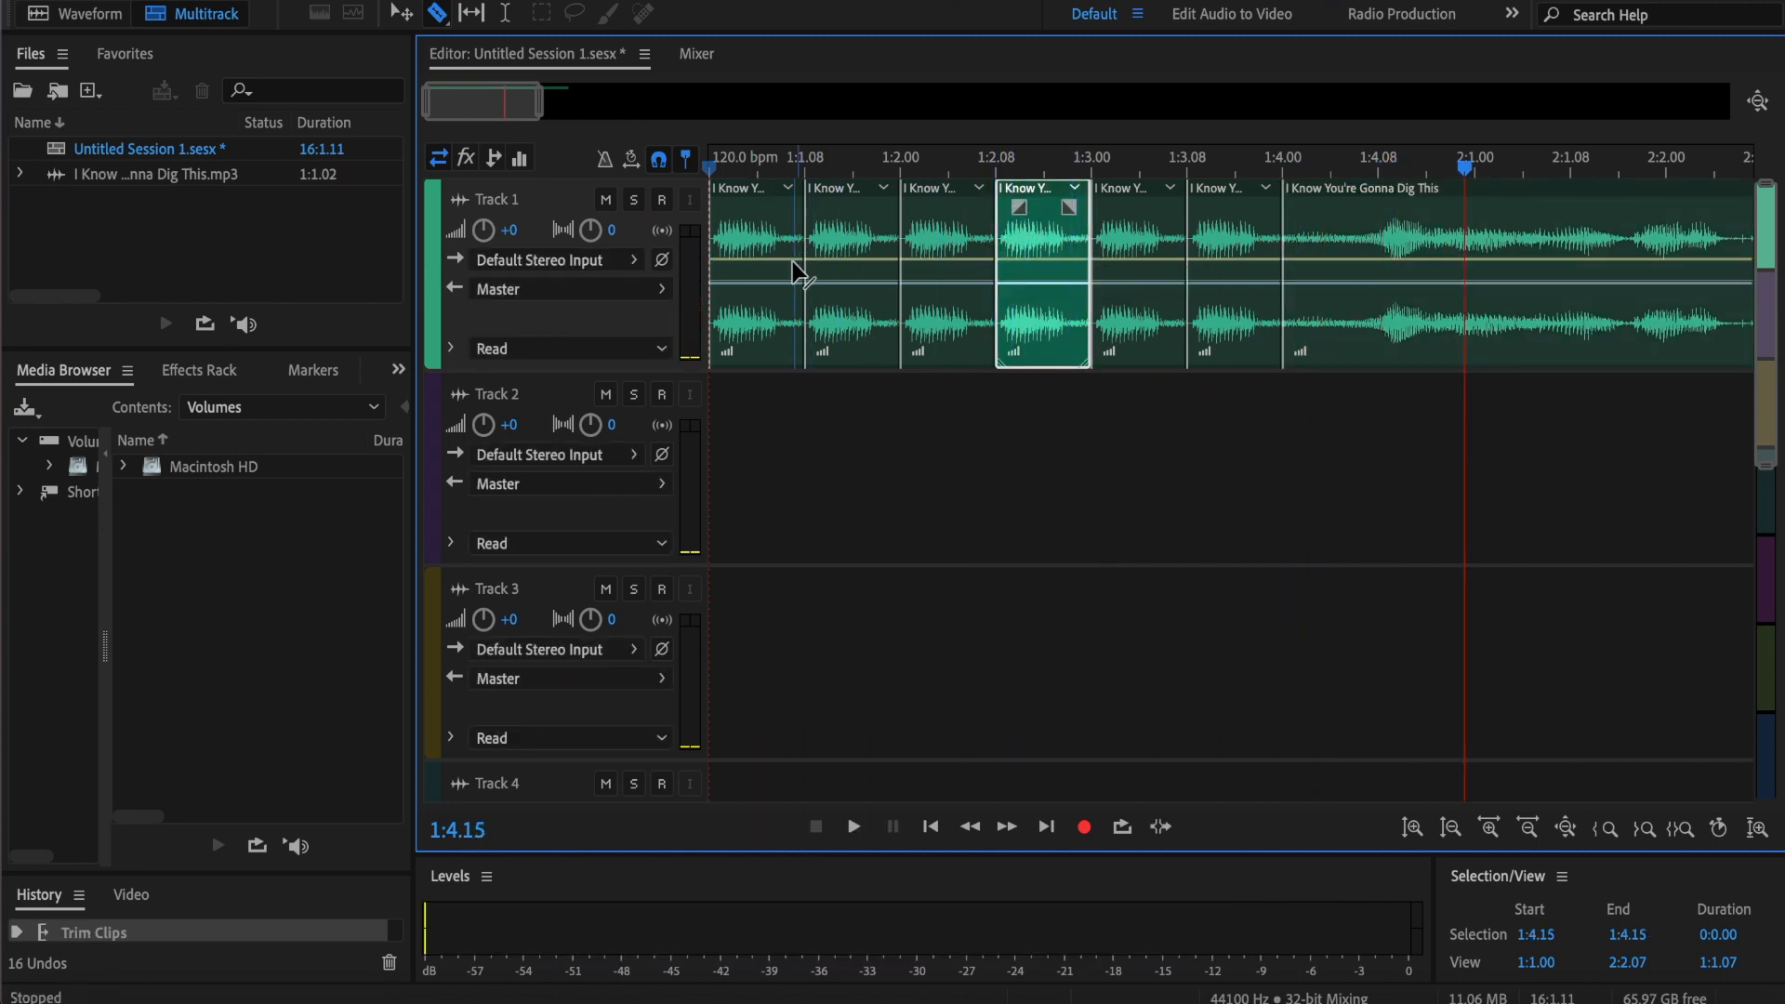
pyautogui.hscroll(2, 805, 253)
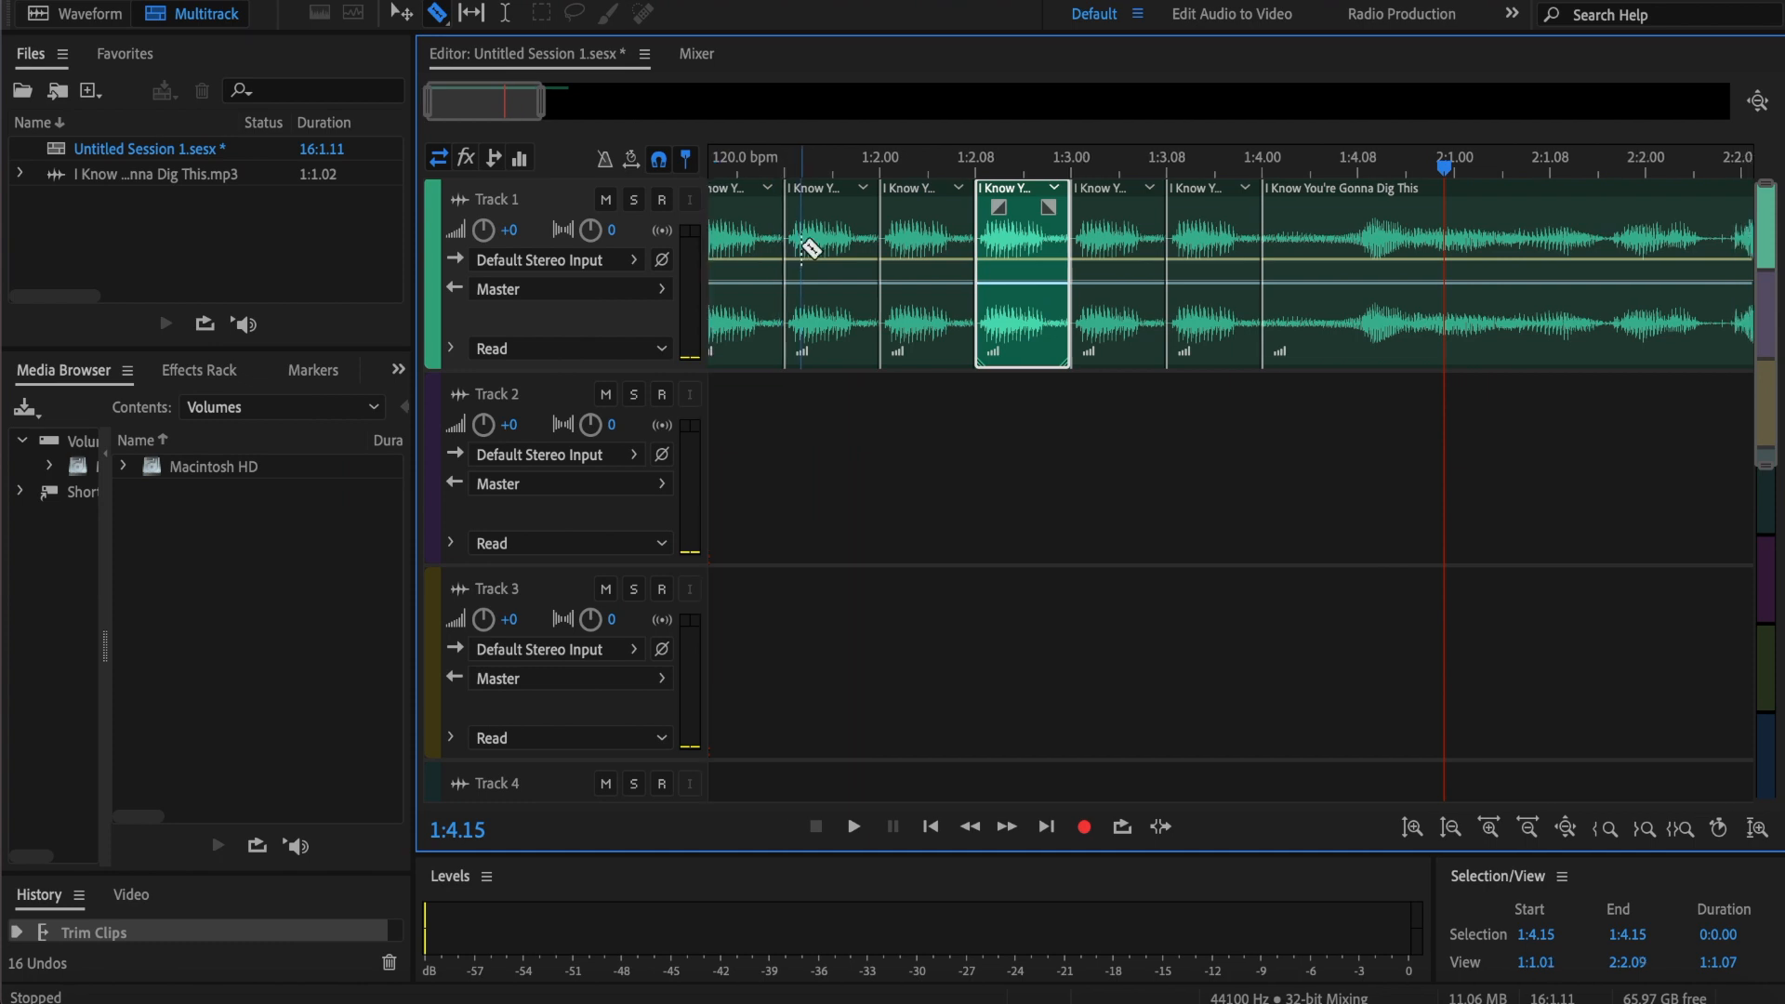
pyautogui.hscroll(-2, 804, 250)
pyautogui.click(789, 249)
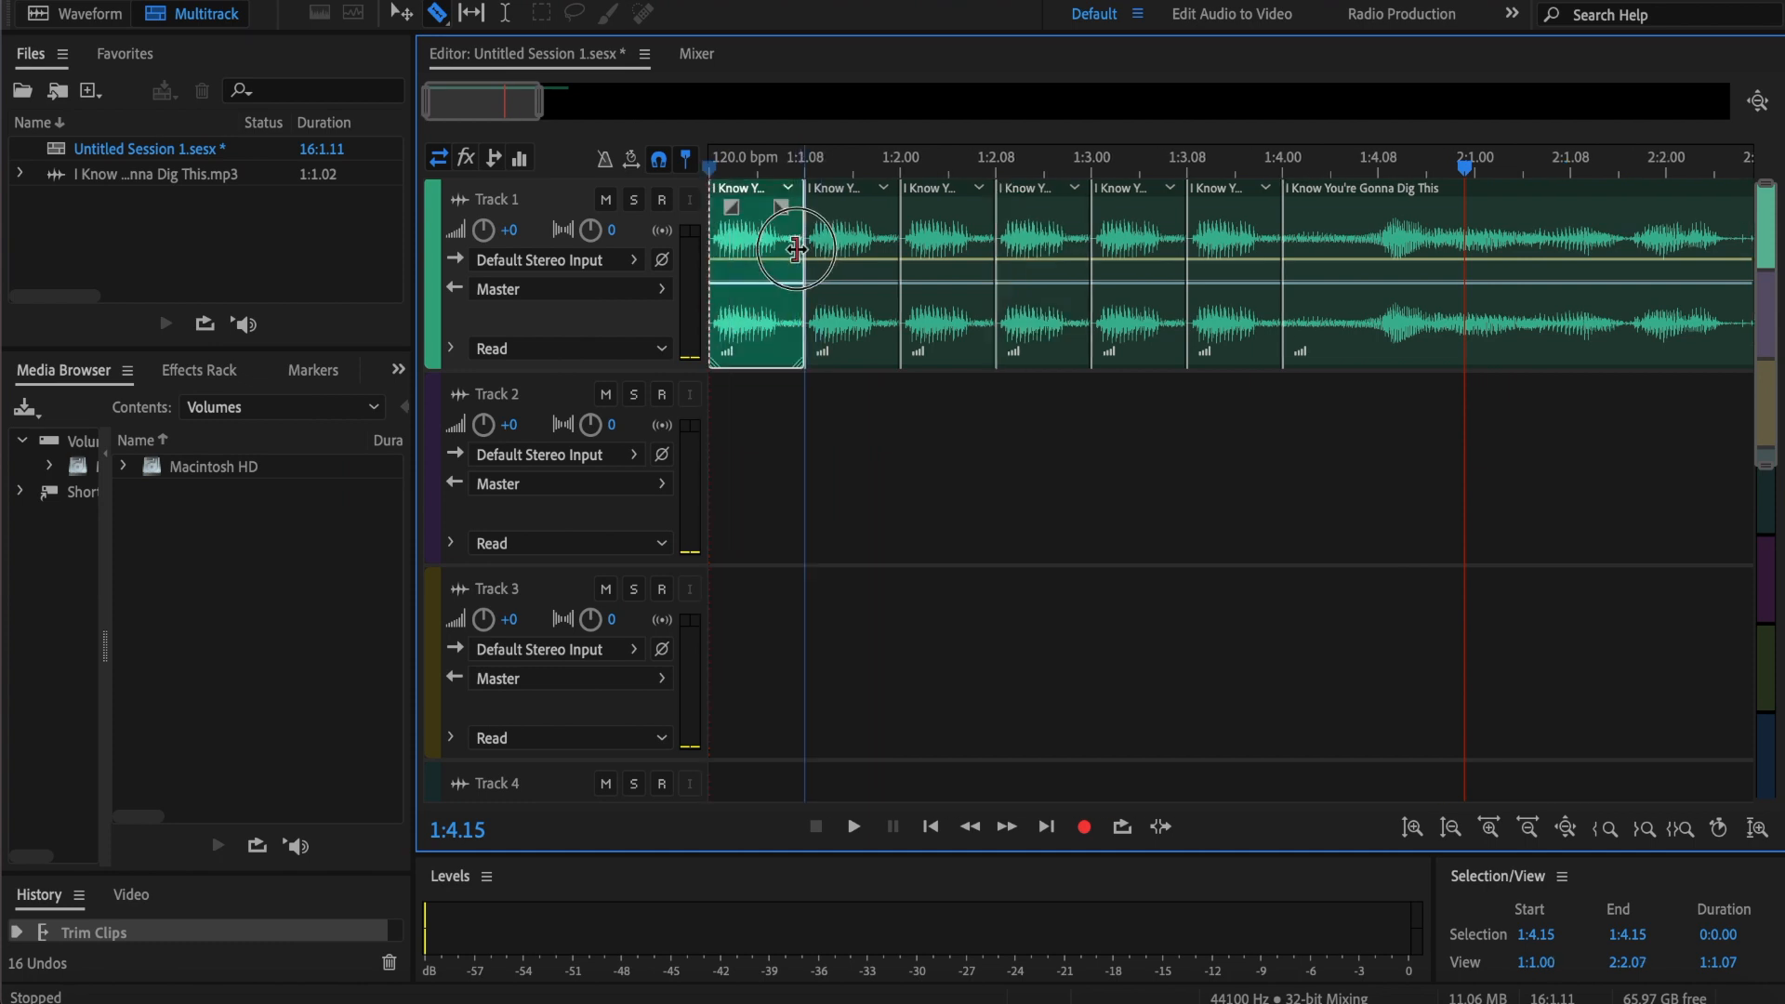
pyautogui.moveTo(789, 249); pyautogui.dragTo(804, 238)
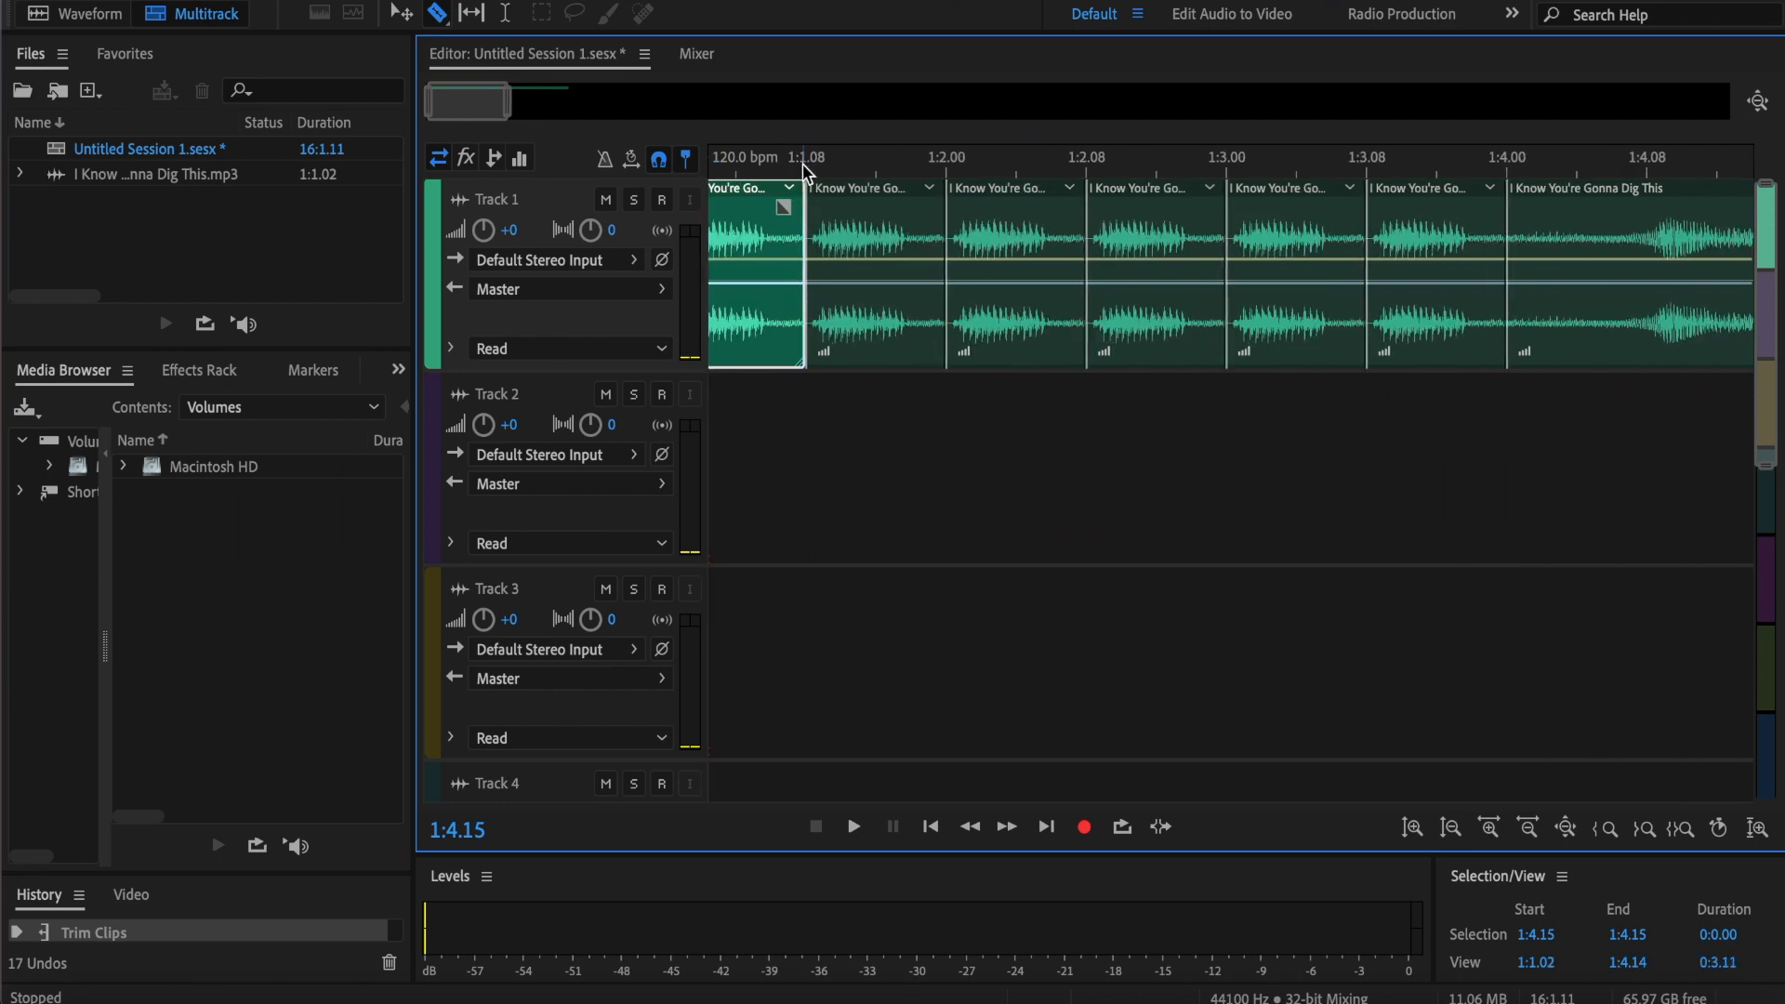
# Step: Add fade-outs to the first three short clips on Track 1, ending at 1:1.08, 1:2.00 and 1:2.08
pyautogui.scroll(2, 801, 164)
pyautogui.moveTo(781, 207); pyautogui.dragTo(749, 391)
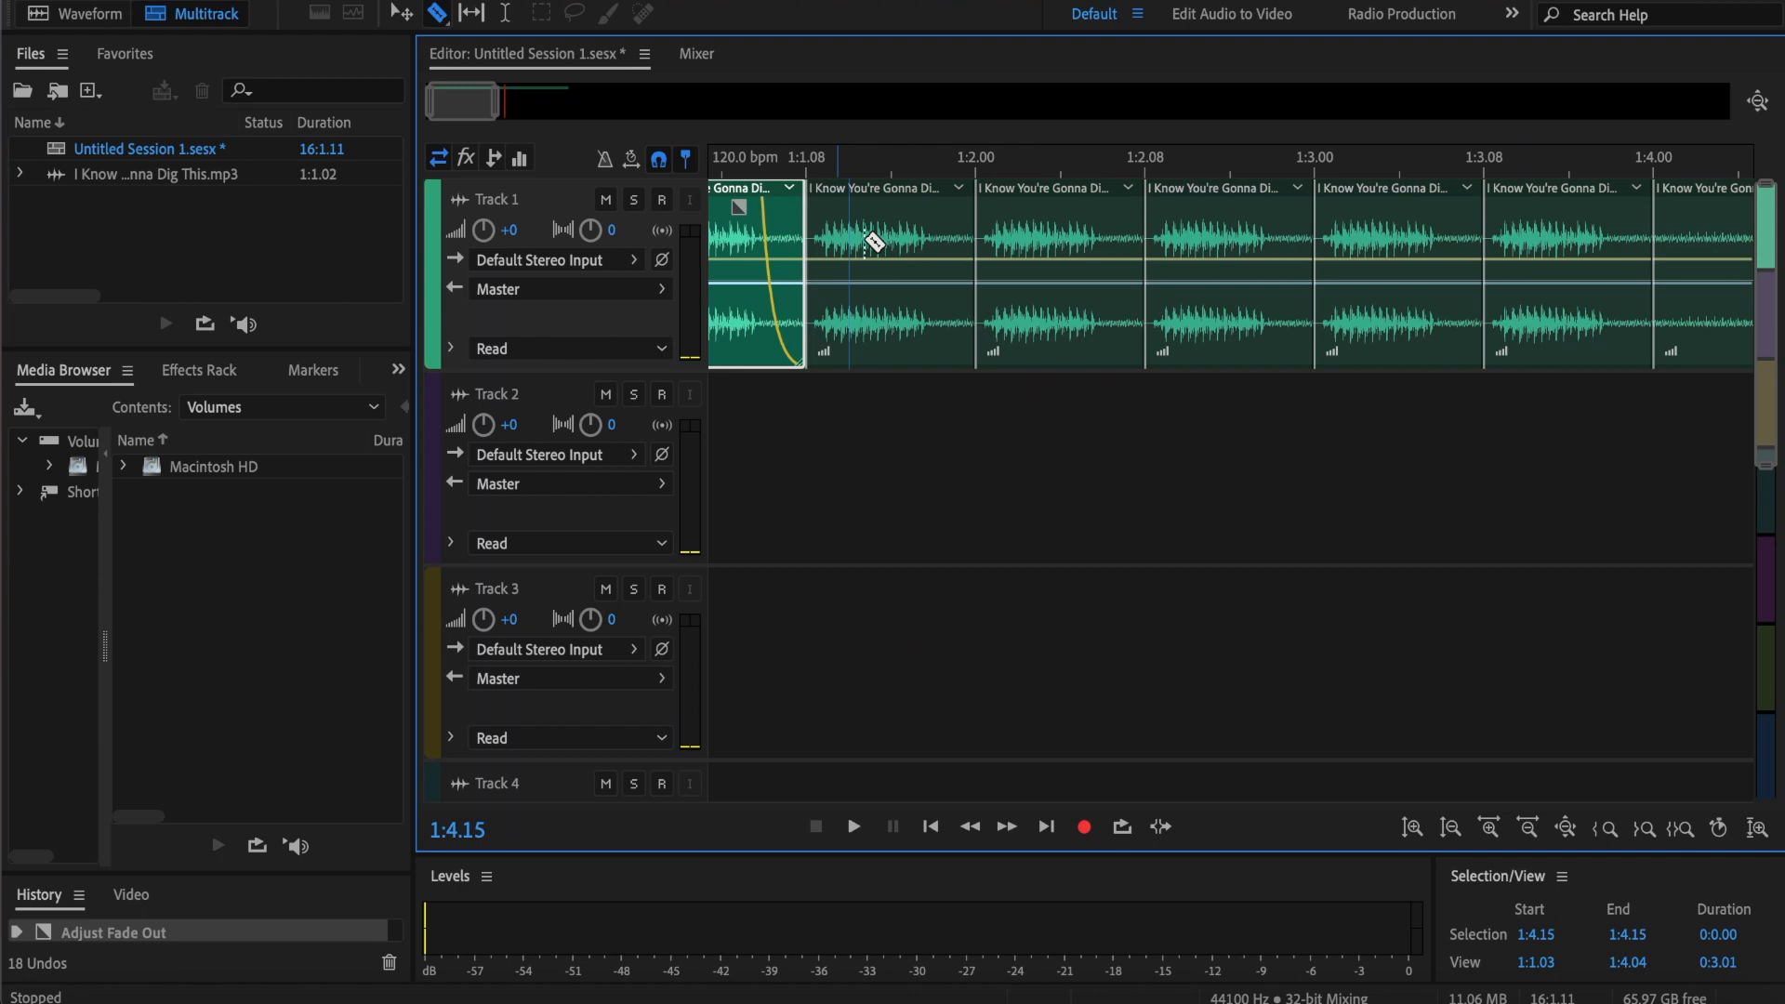
pyautogui.click(939, 192)
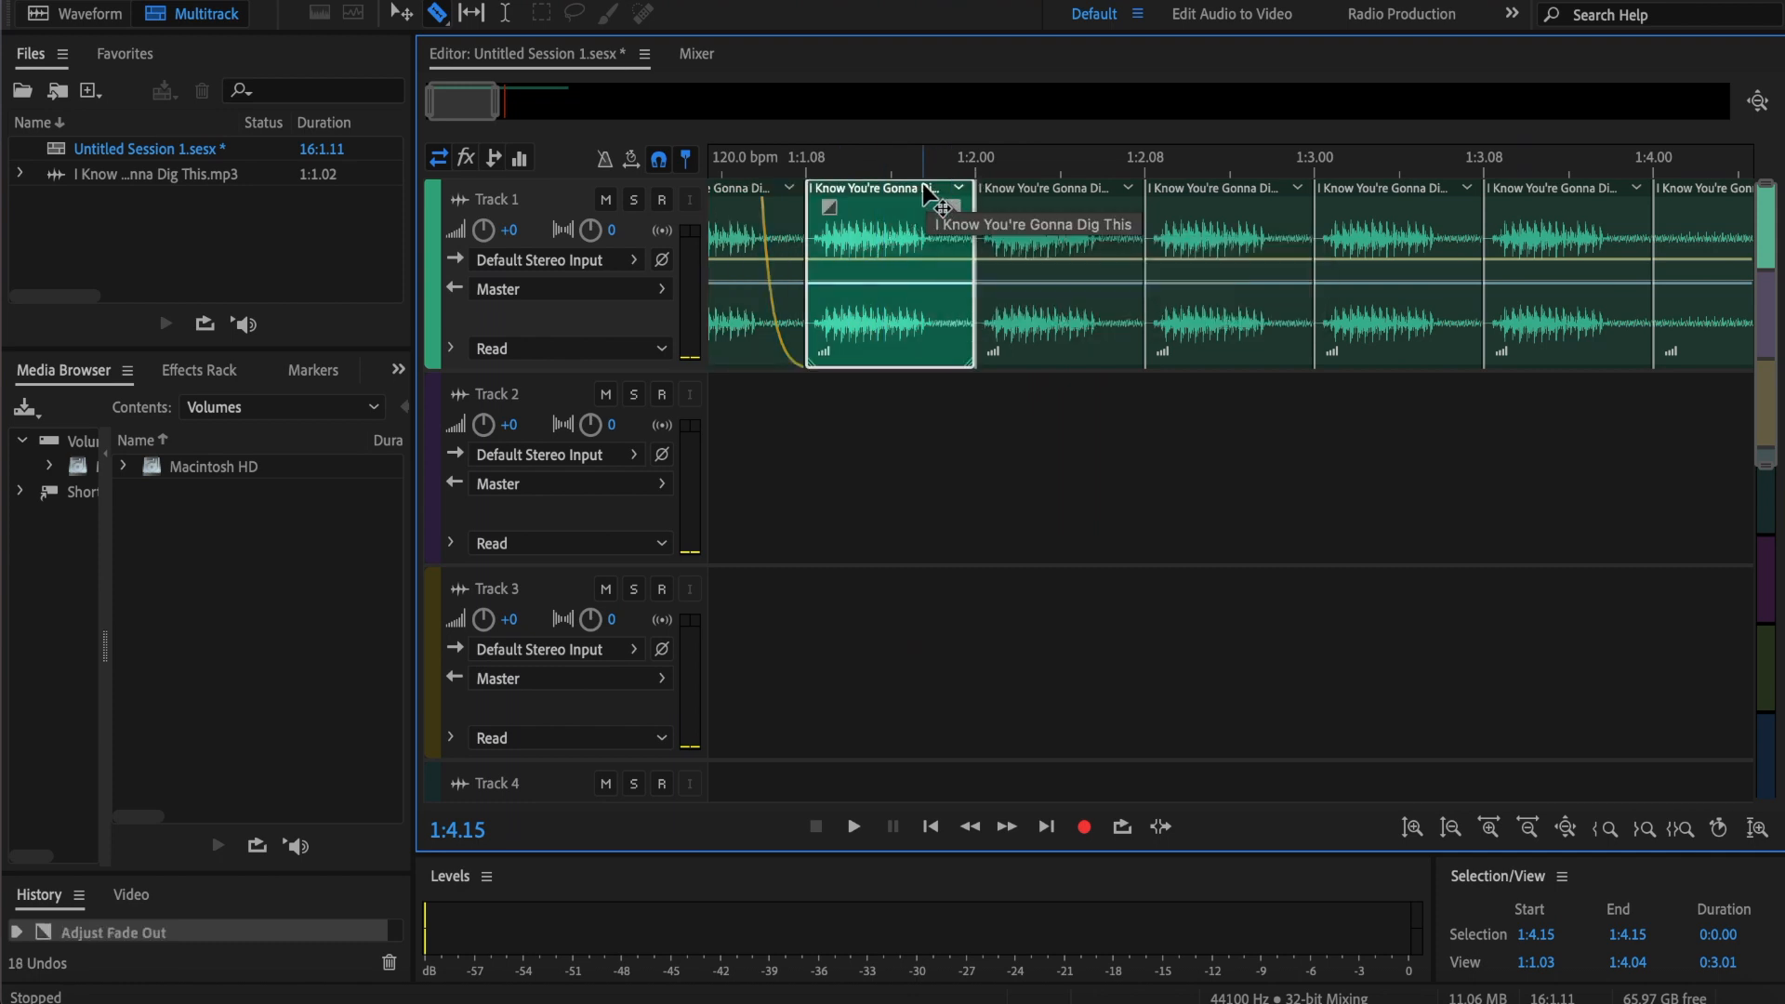
pyautogui.moveTo(949, 207); pyautogui.dragTo(904, 235)
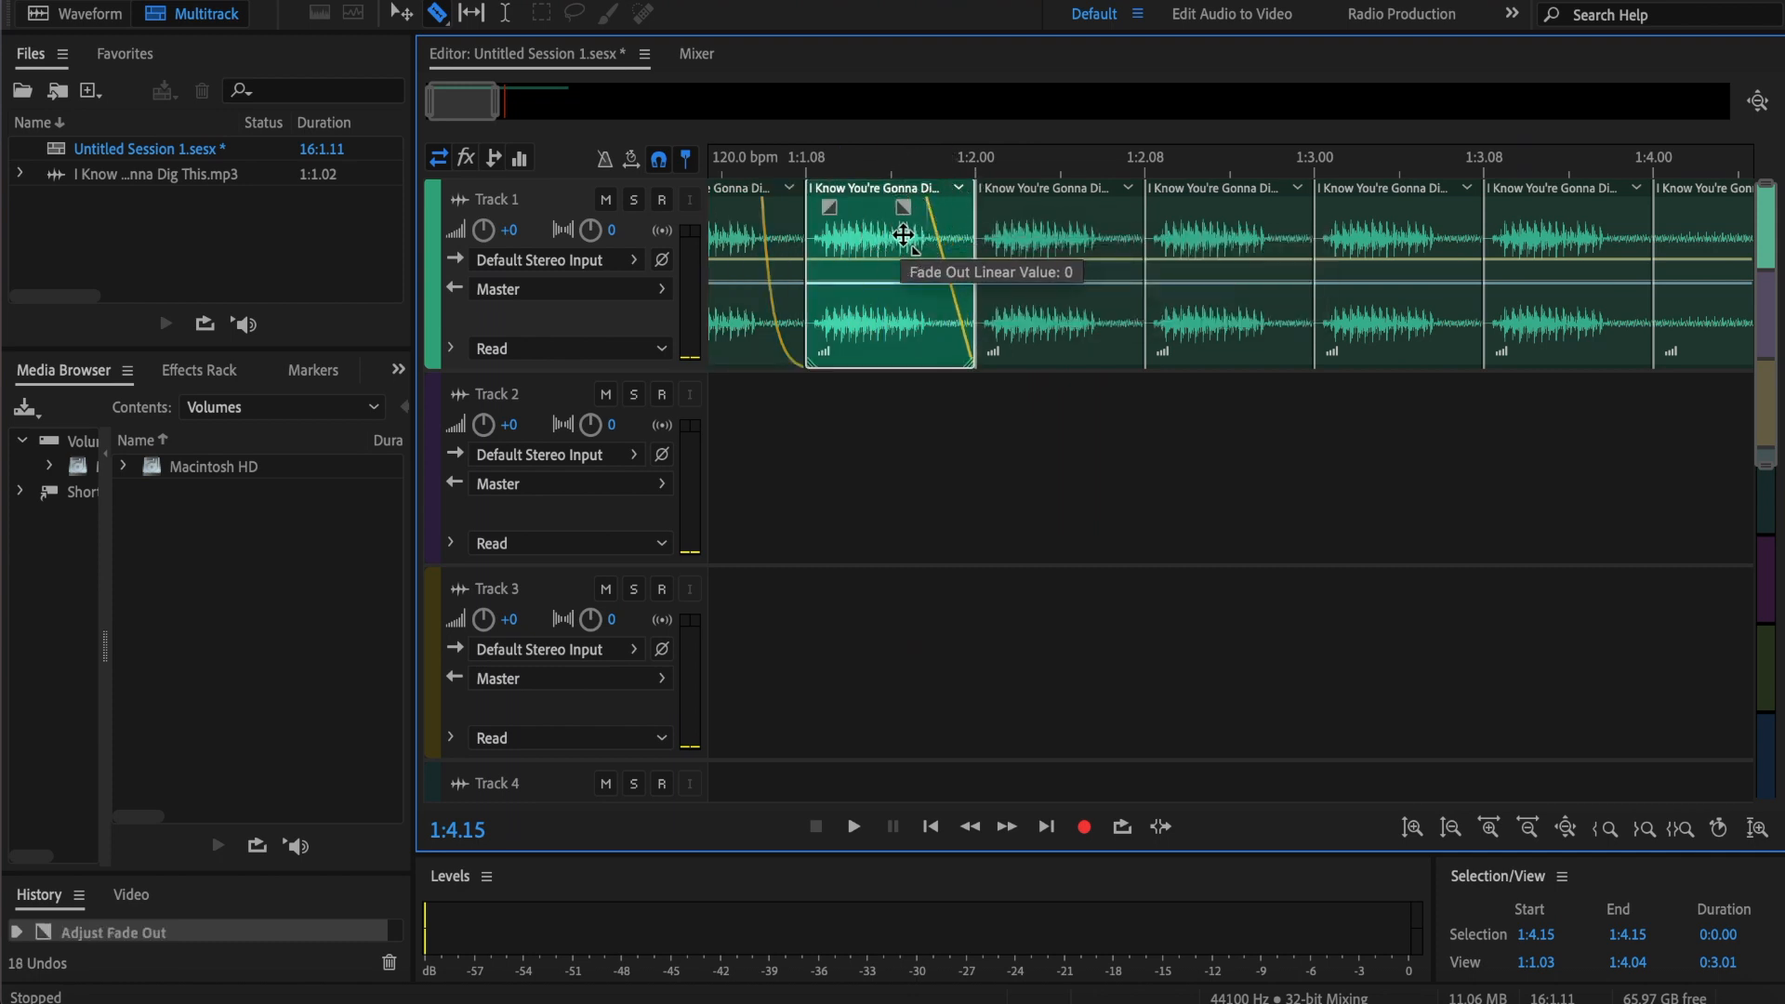
pyautogui.click(1067, 190)
pyautogui.moveTo(1117, 207); pyautogui.dragTo(1115, 251)
# Step: Add curved fade-outs to the remaining three short clips, starting at 1:2.08, 1:3.00 and 1:3.08
pyautogui.click(1246, 198)
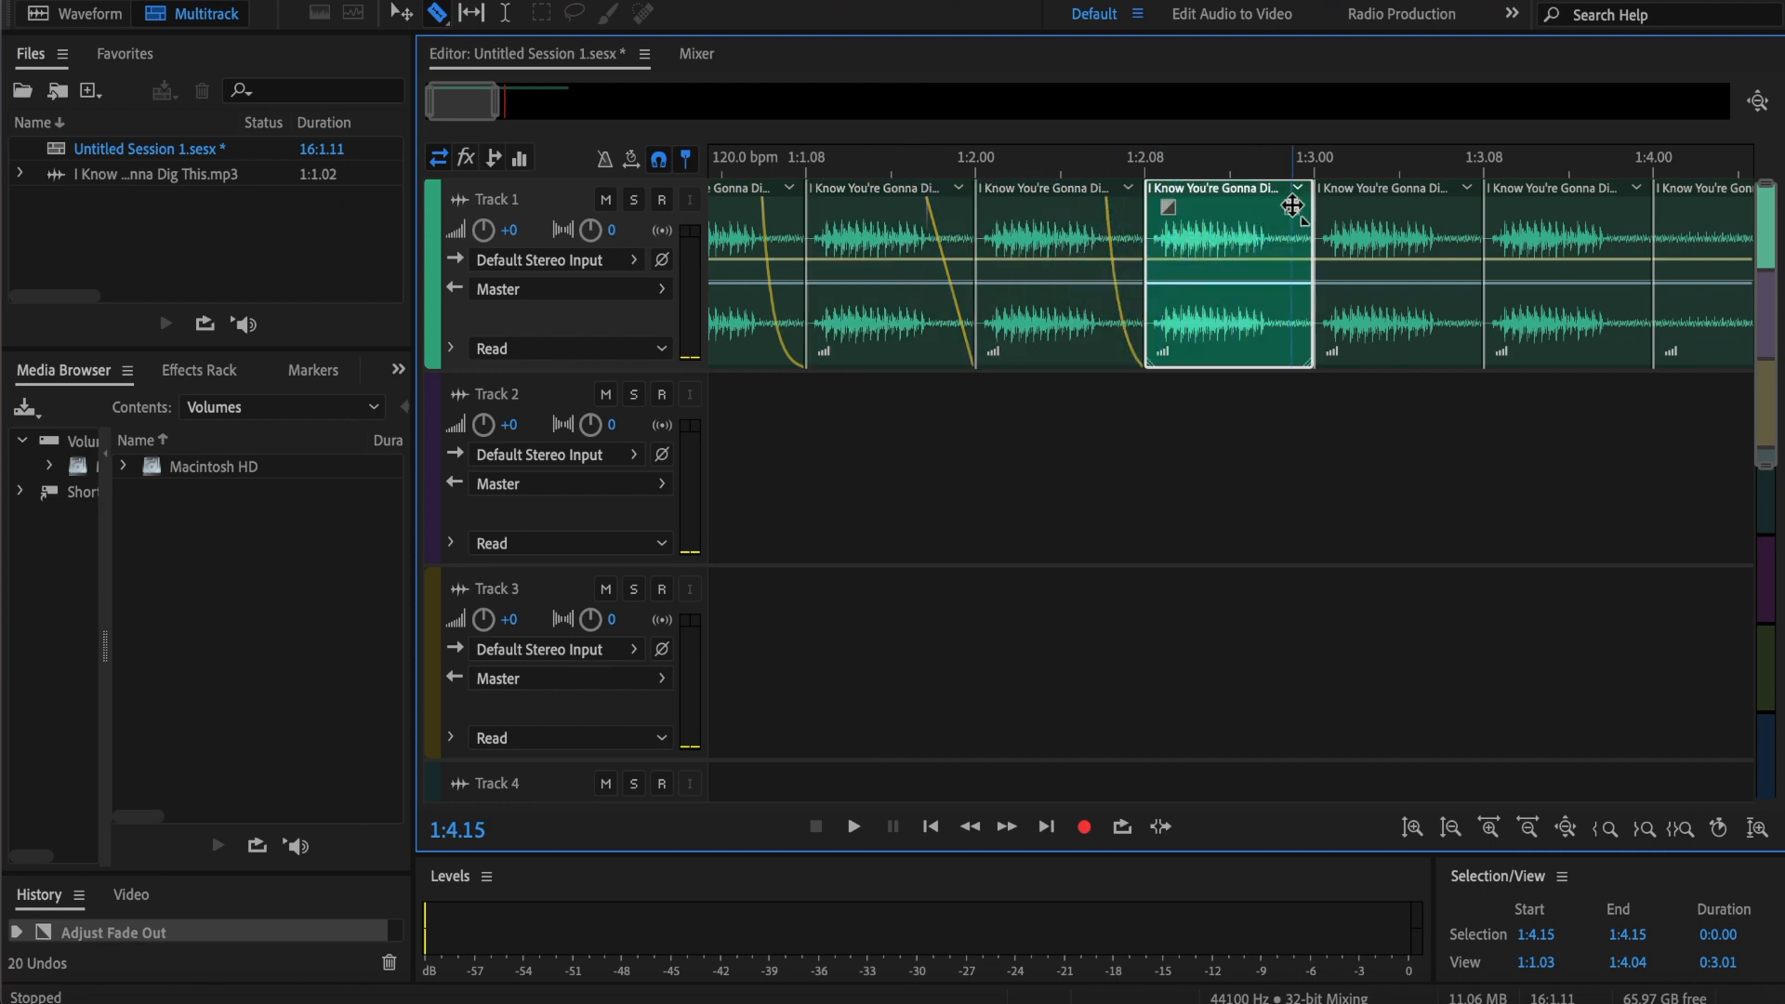
pyautogui.moveTo(1296, 206); pyautogui.dragTo(1262, 255)
pyautogui.hscroll(5, 1265, 251)
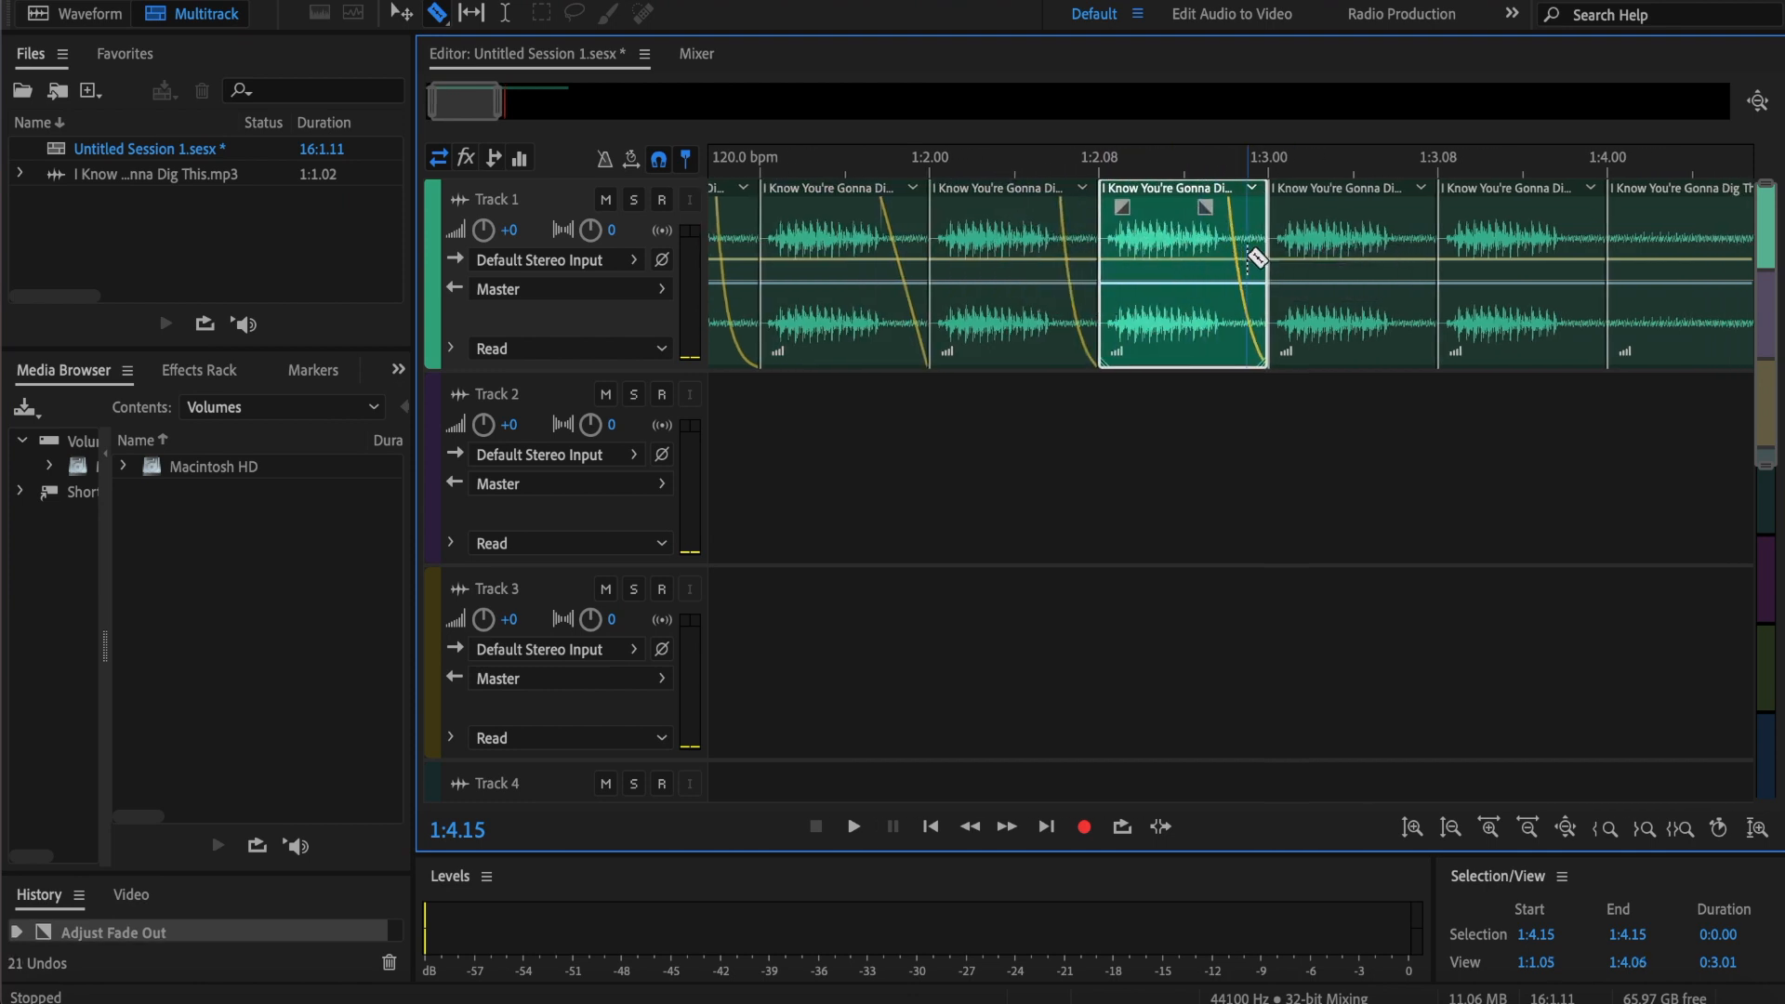
pyautogui.click(1250, 200)
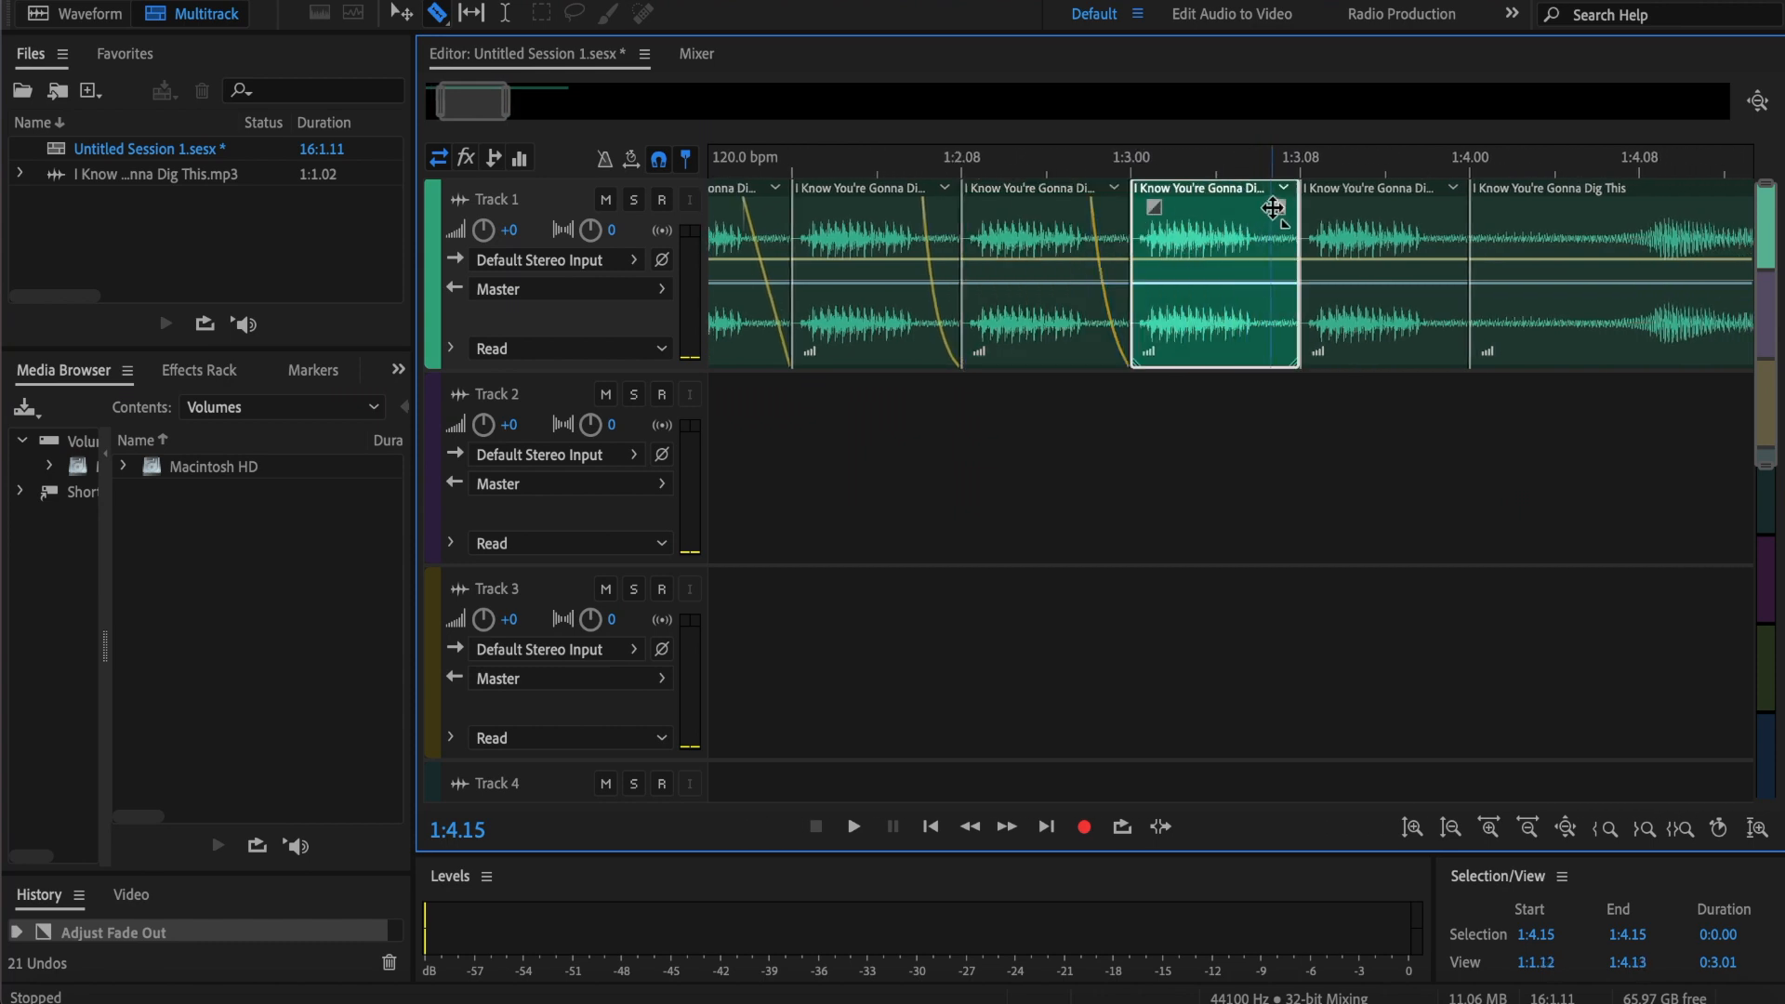
pyautogui.moveTo(1292, 207); pyautogui.dragTo(1230, 272)
pyautogui.hscroll(3, 1246, 260)
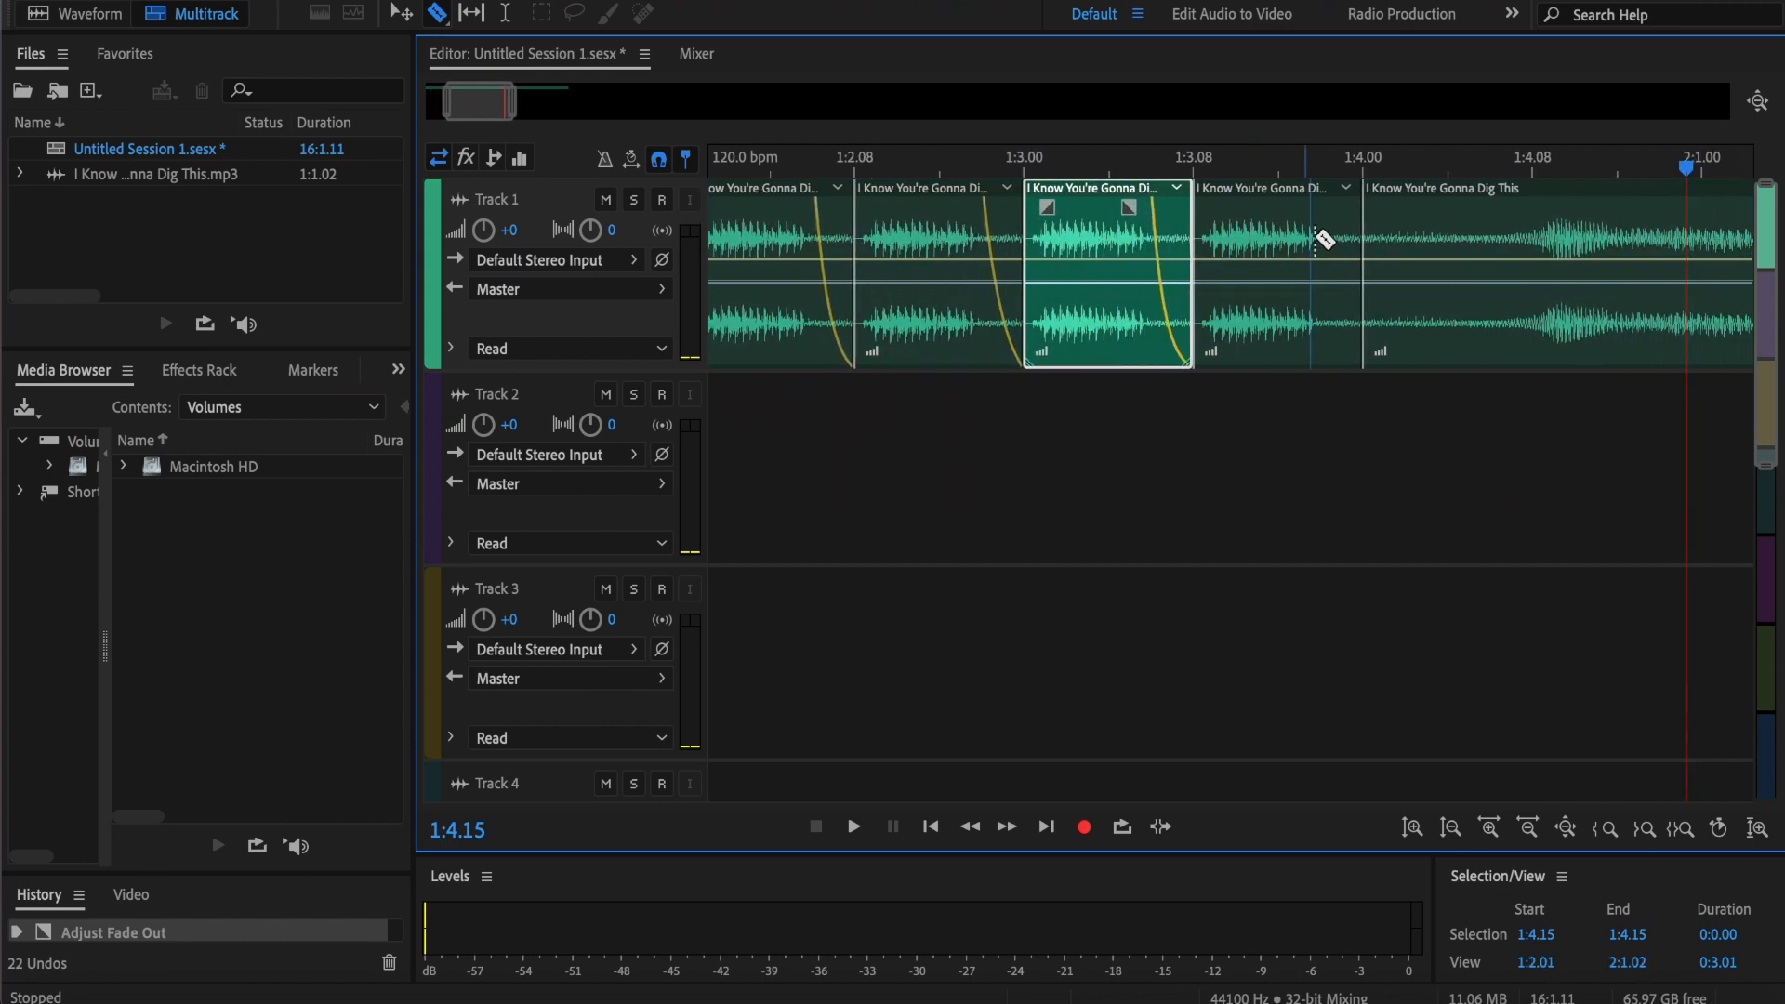
pyautogui.click(1308, 206)
pyautogui.moveTo(1315, 207); pyautogui.dragTo(1288, 272)
# Step: Play the whole sequence from the beginning to hear the short clips with their fade-outs
pyautogui.scroll(-8, 1238, 176)
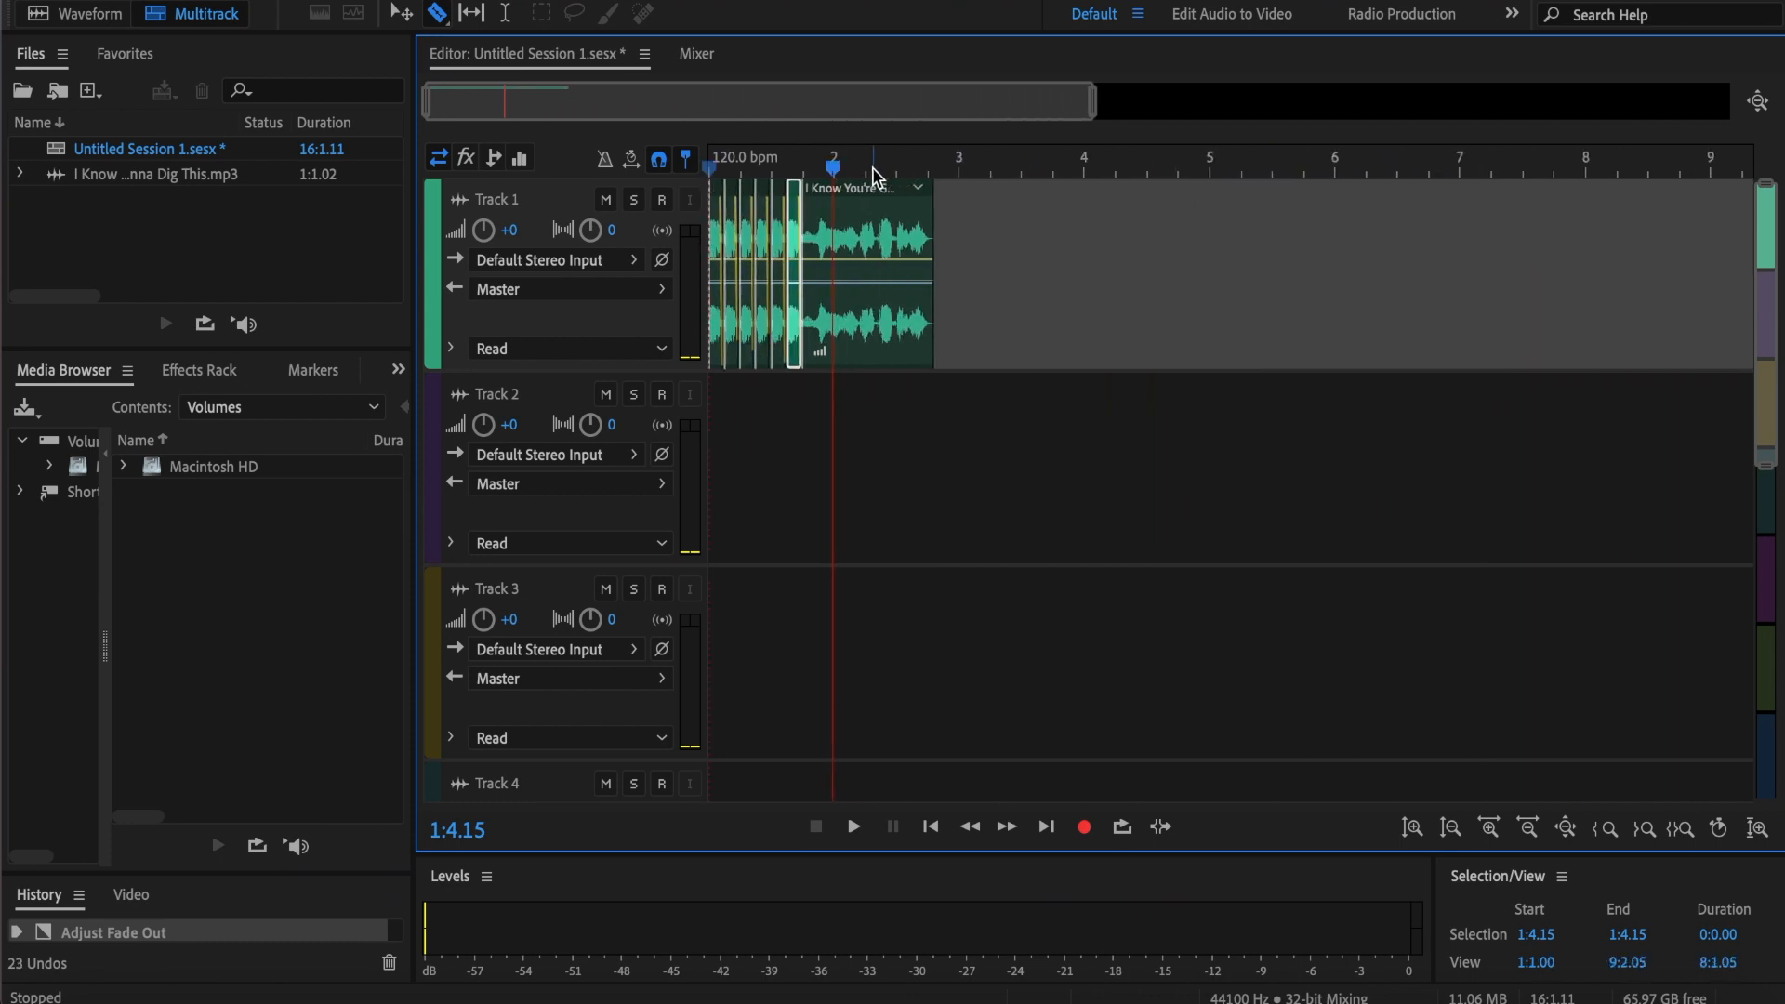
pyautogui.scroll(5, 872, 169)
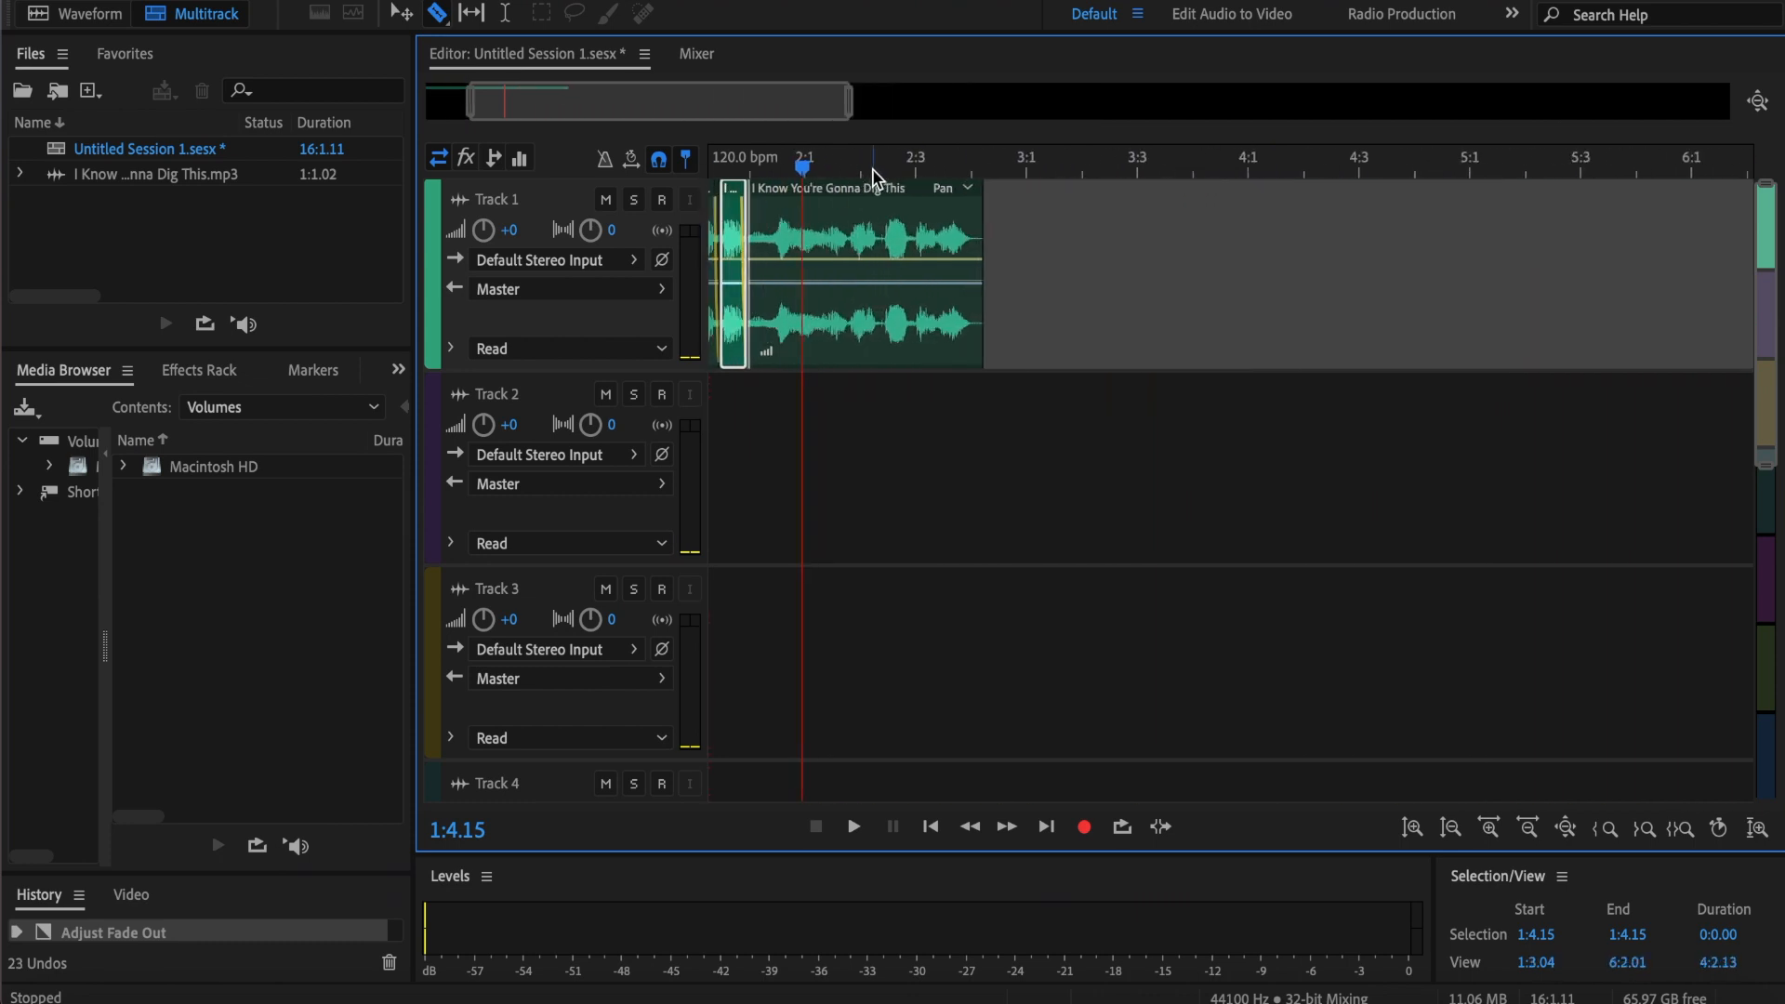
pyautogui.click(790, 169)
pyautogui.moveTo(790, 170); pyautogui.dragTo(691, 178)
pyautogui.press('space')
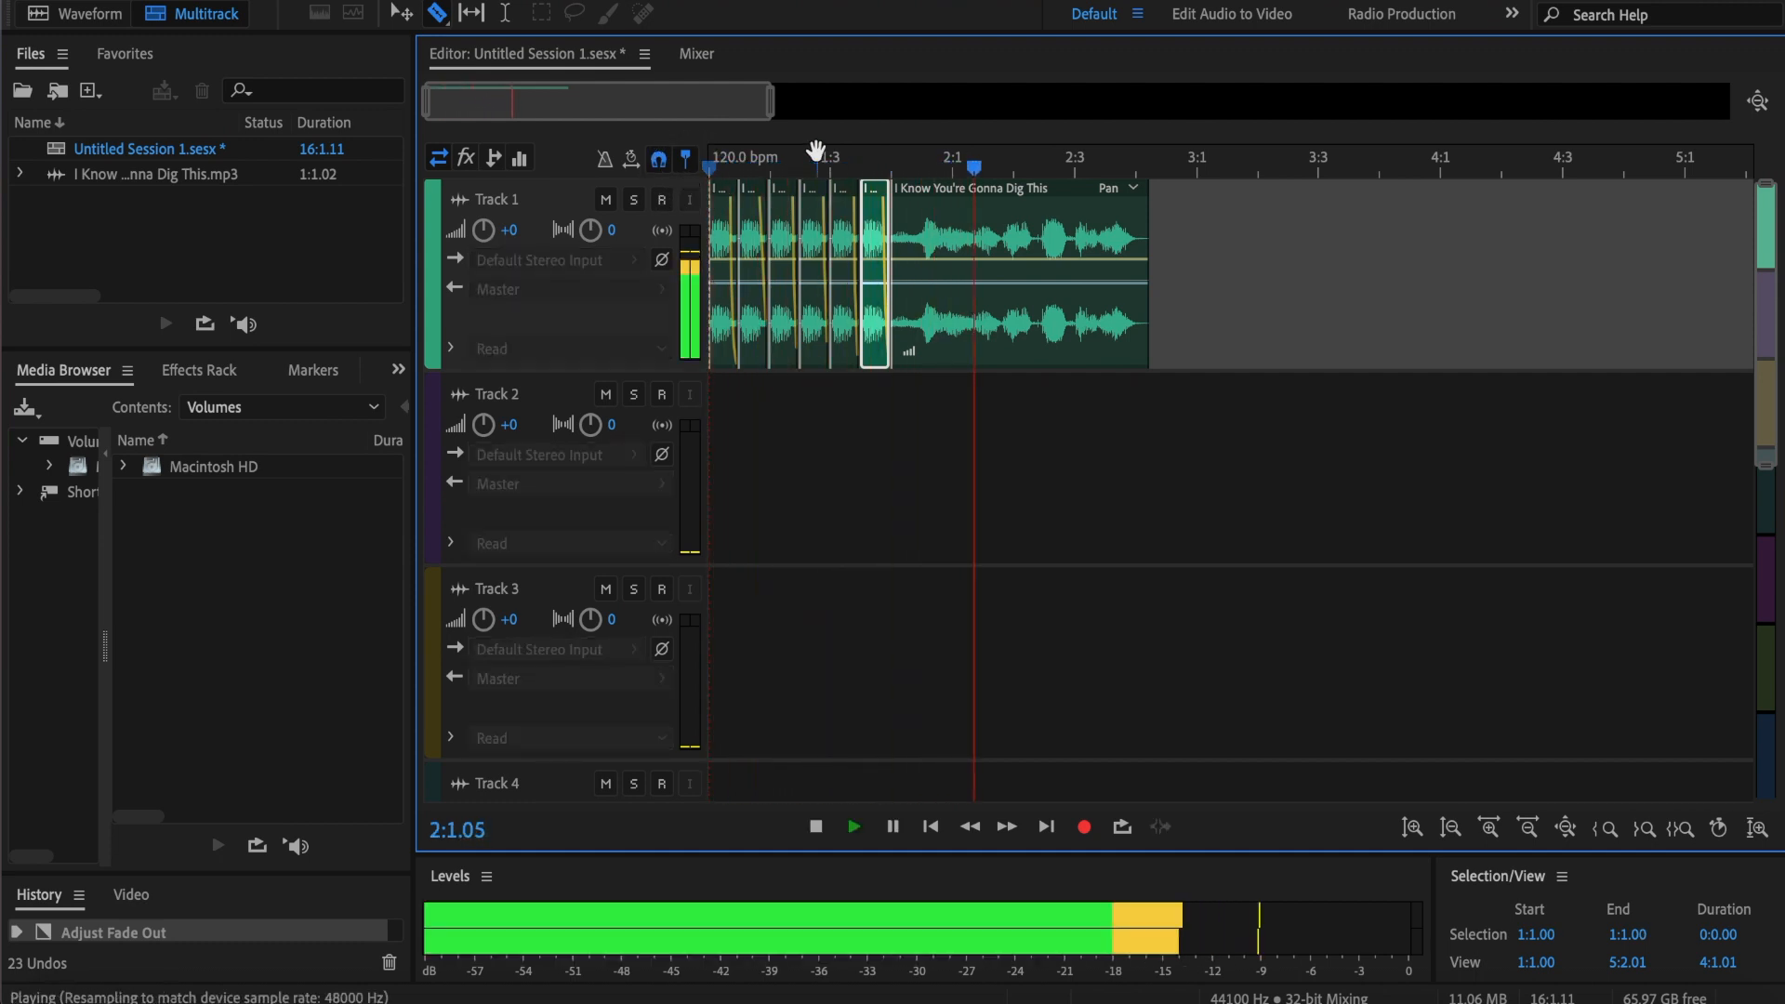
pyautogui.press('space')
# Step: Select all six short clips on Track 1 and merge them into one clip
pyautogui.scroll(4, 744, 160)
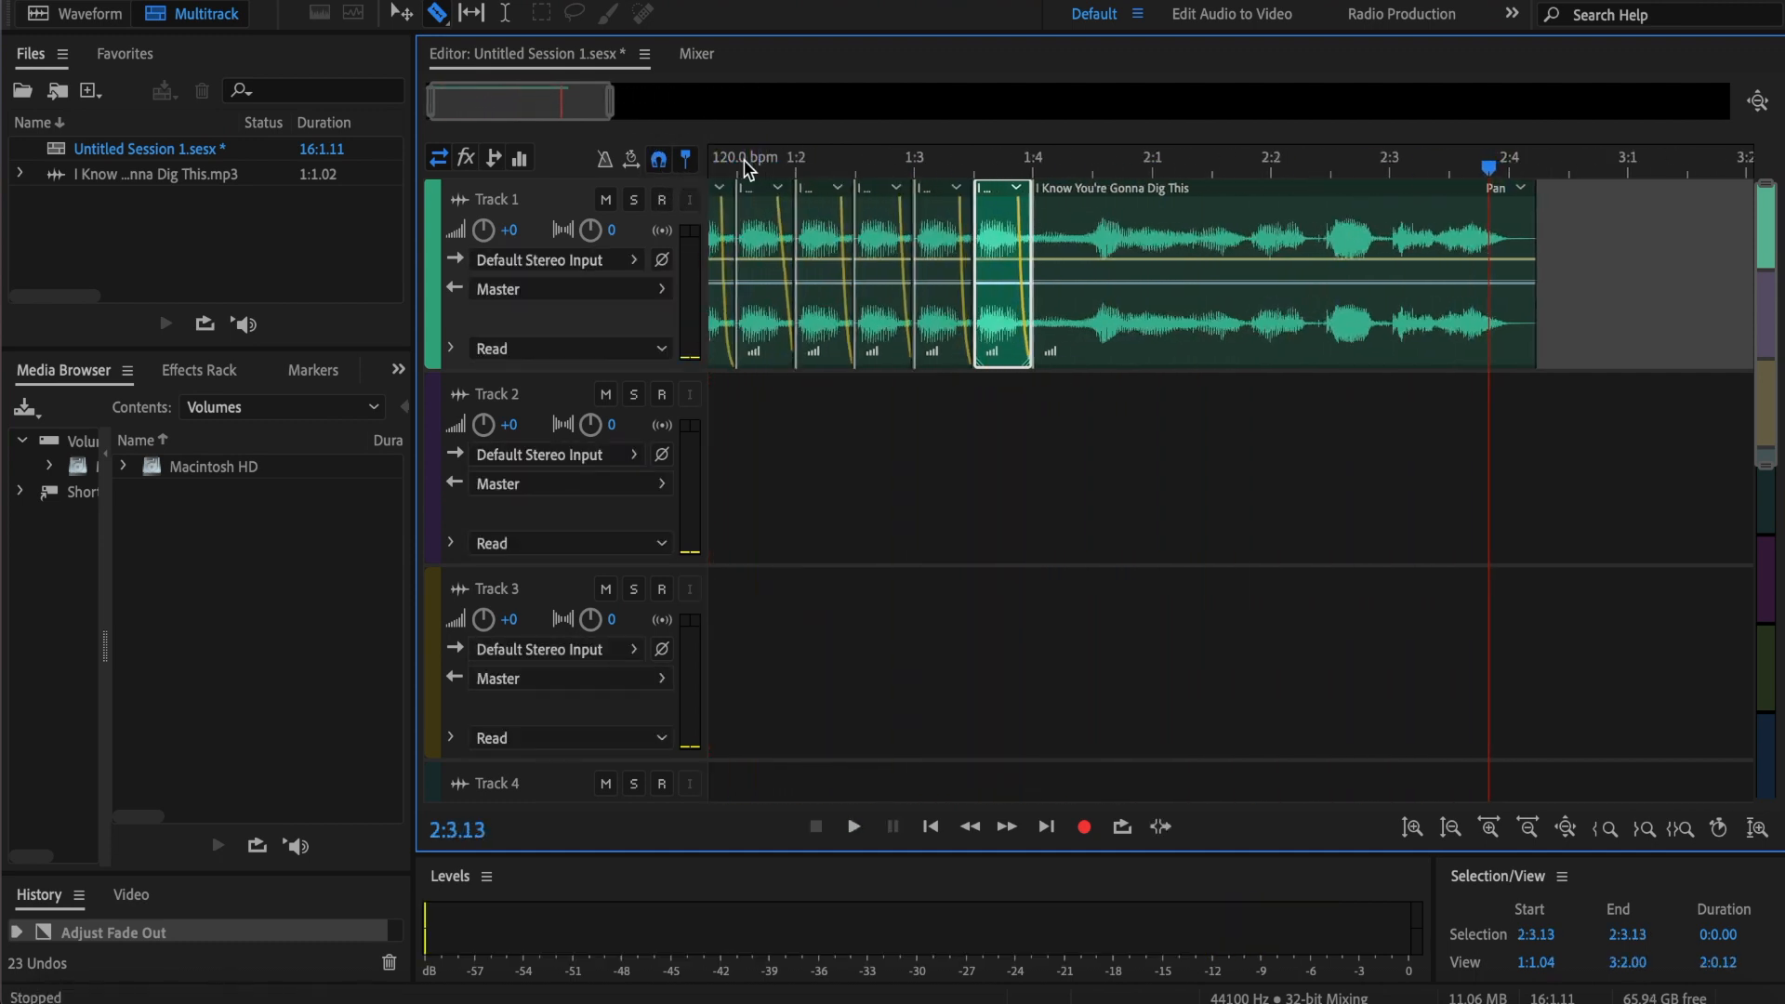
pyautogui.scroll(3, 743, 160)
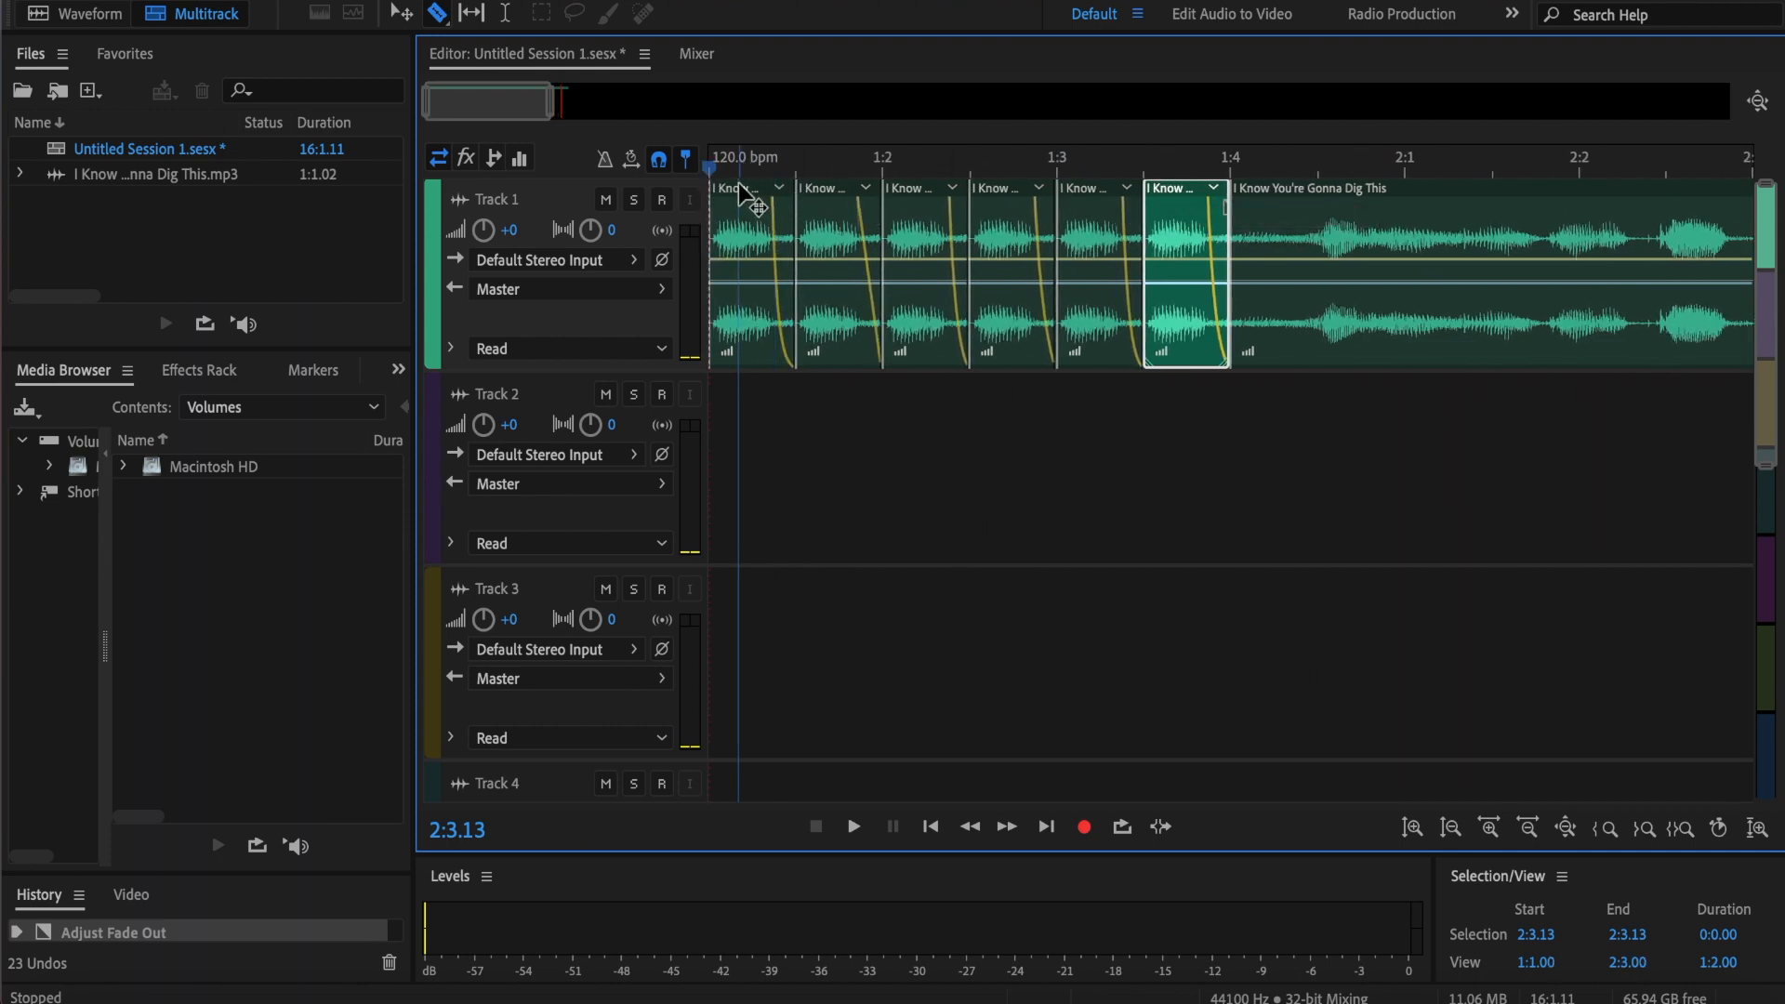
pyautogui.click(742, 193)
pyautogui.click(1168, 195)
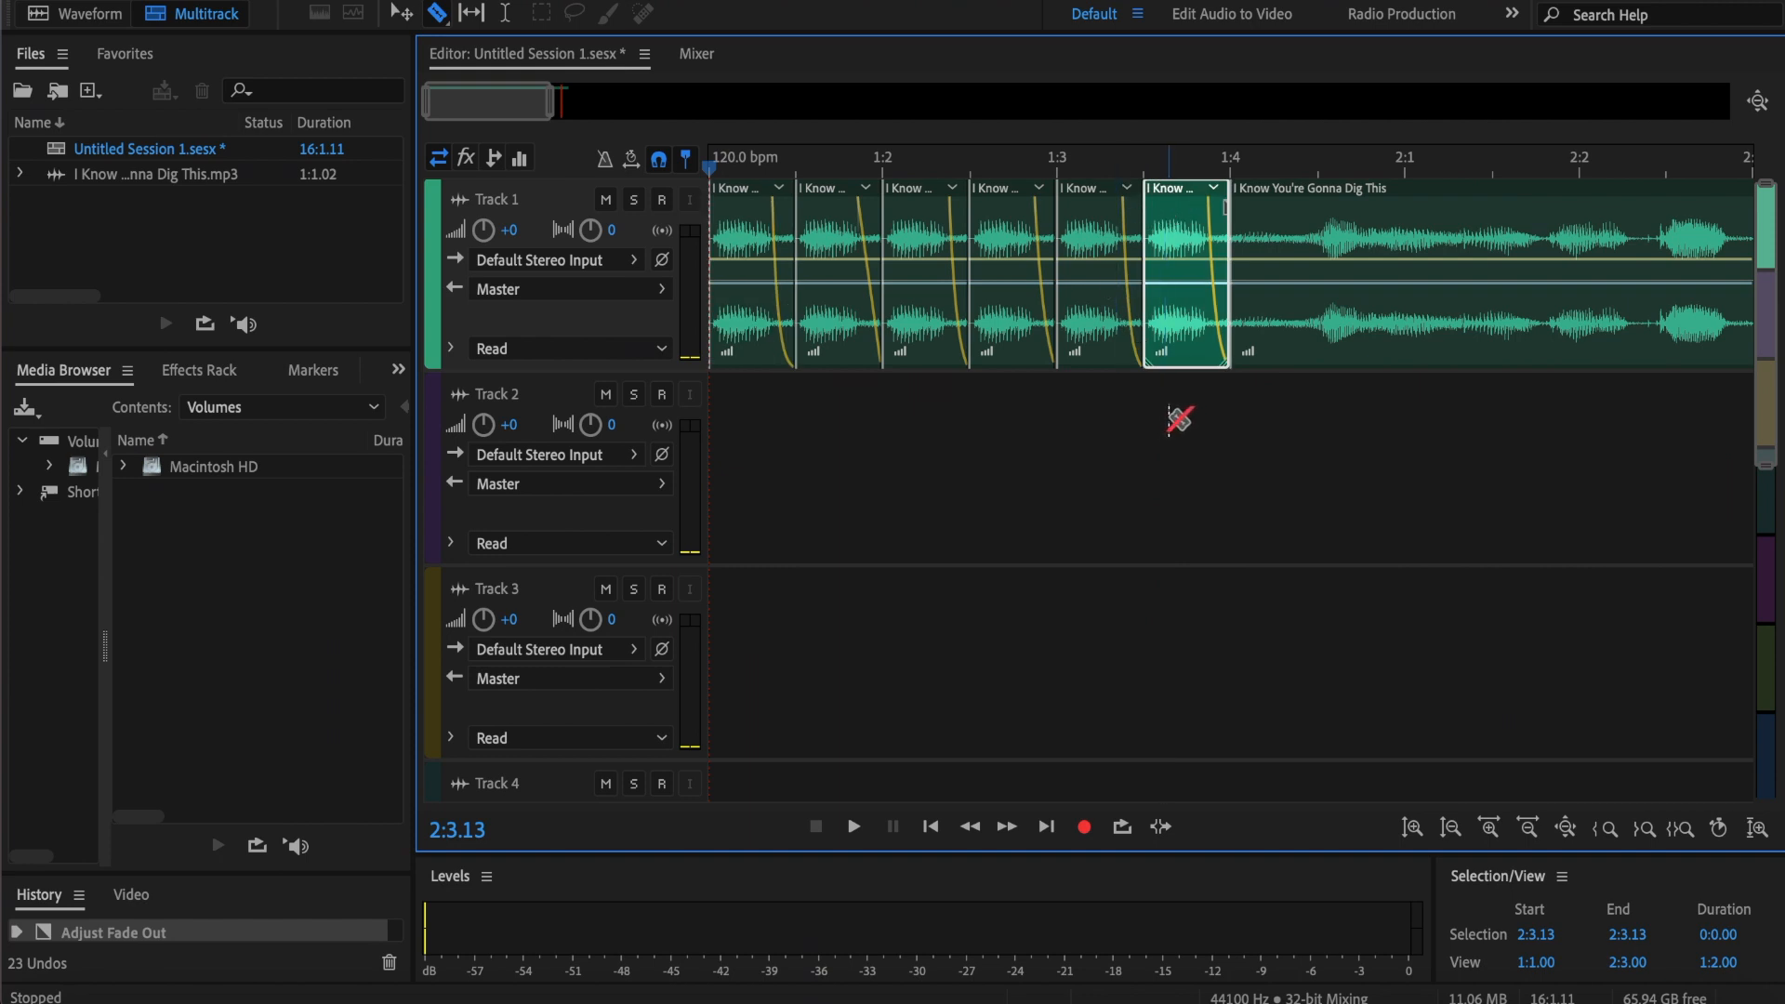
pyautogui.press('v')
pyautogui.moveTo(1176, 417); pyautogui.dragTo(869, 228)
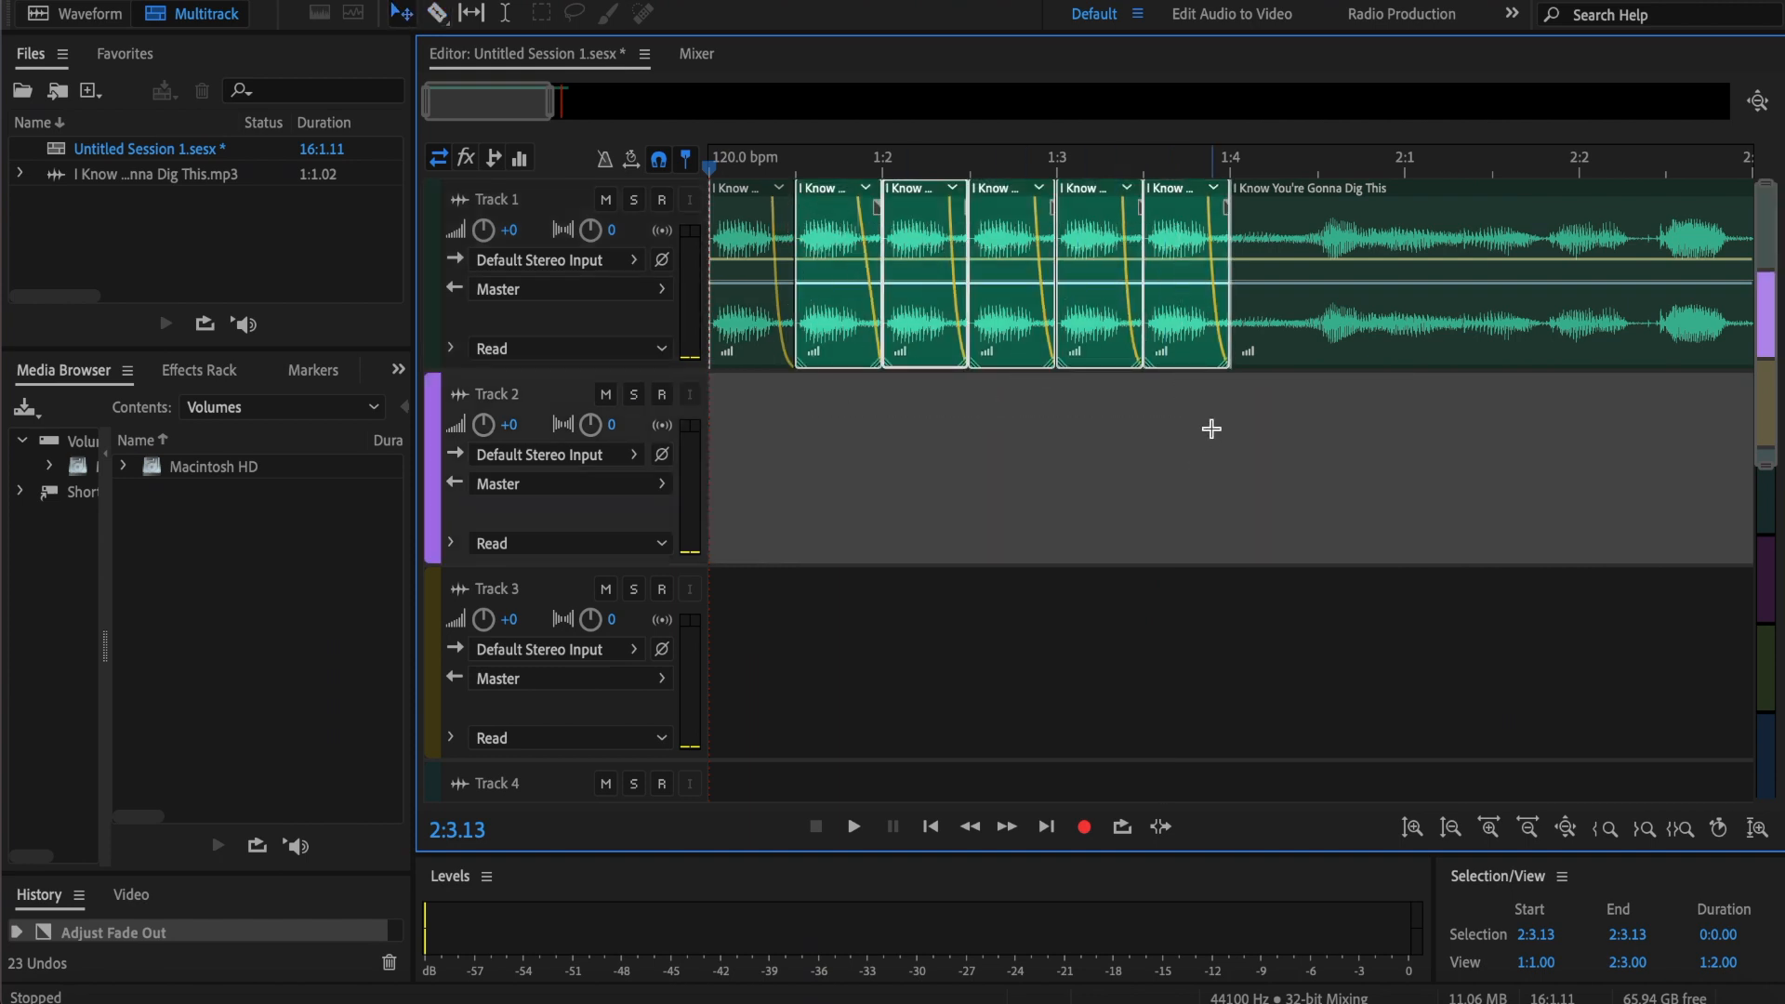
pyautogui.moveTo(1211, 428); pyautogui.dragTo(756, 249)
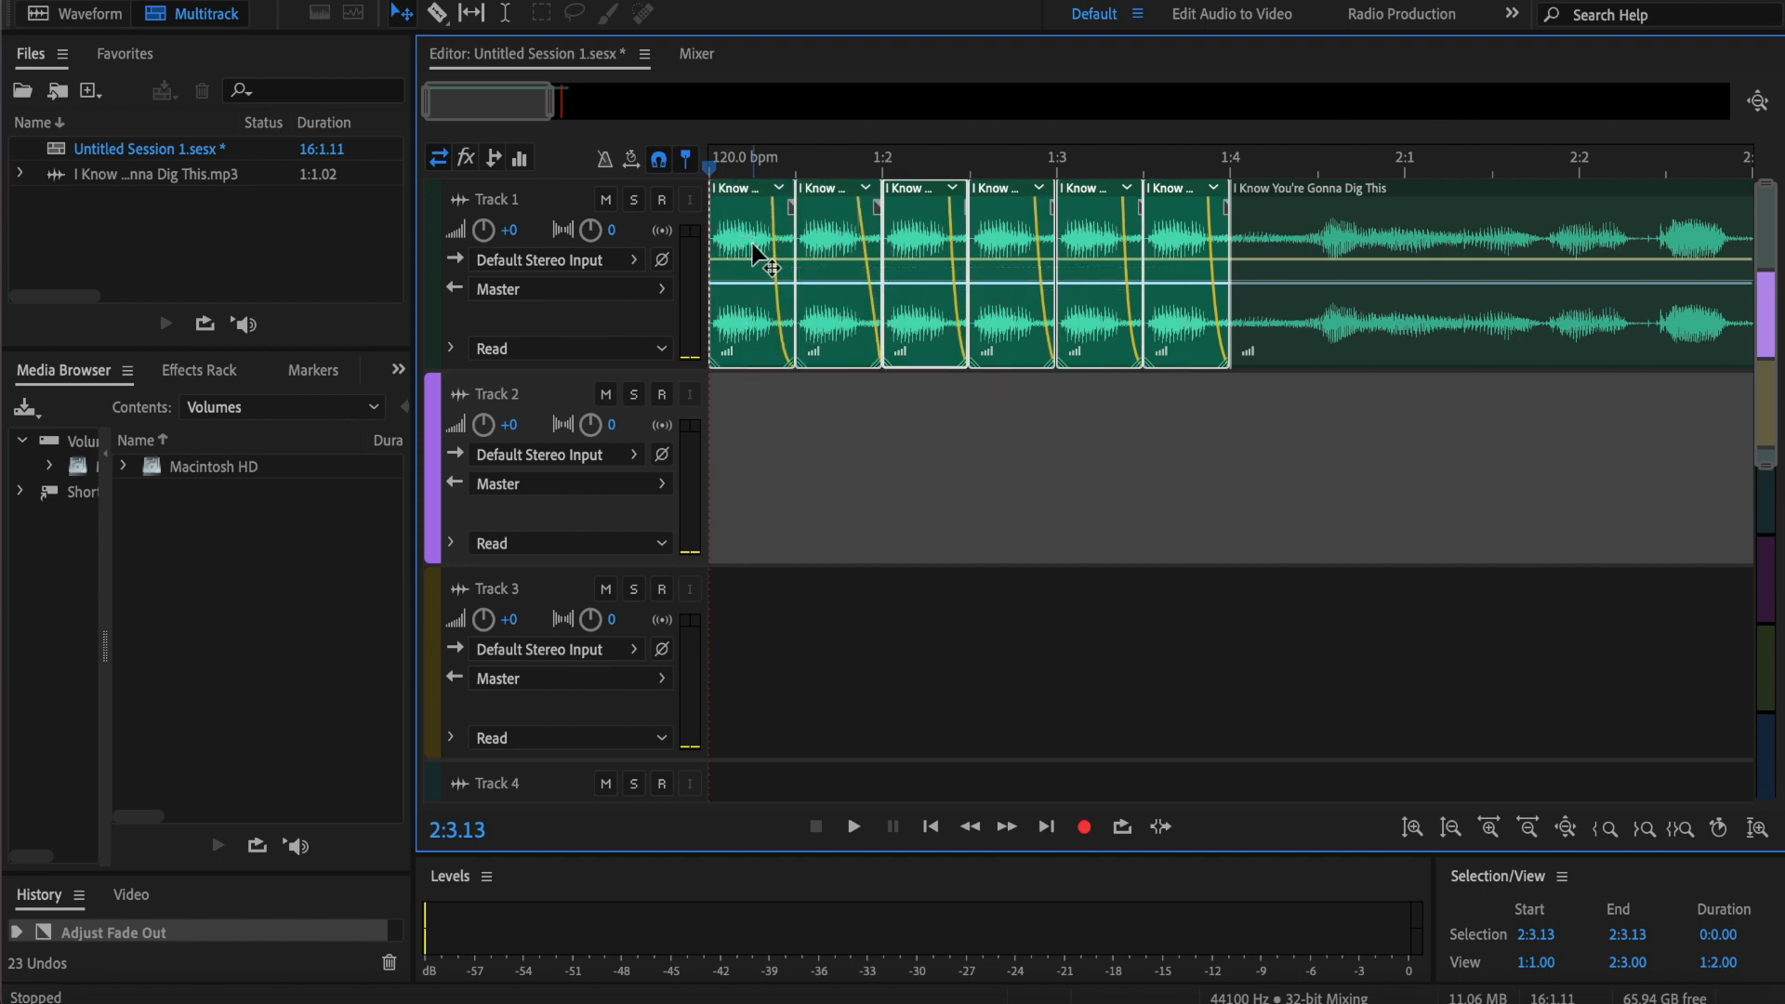
pyautogui.rightClick(756, 197)
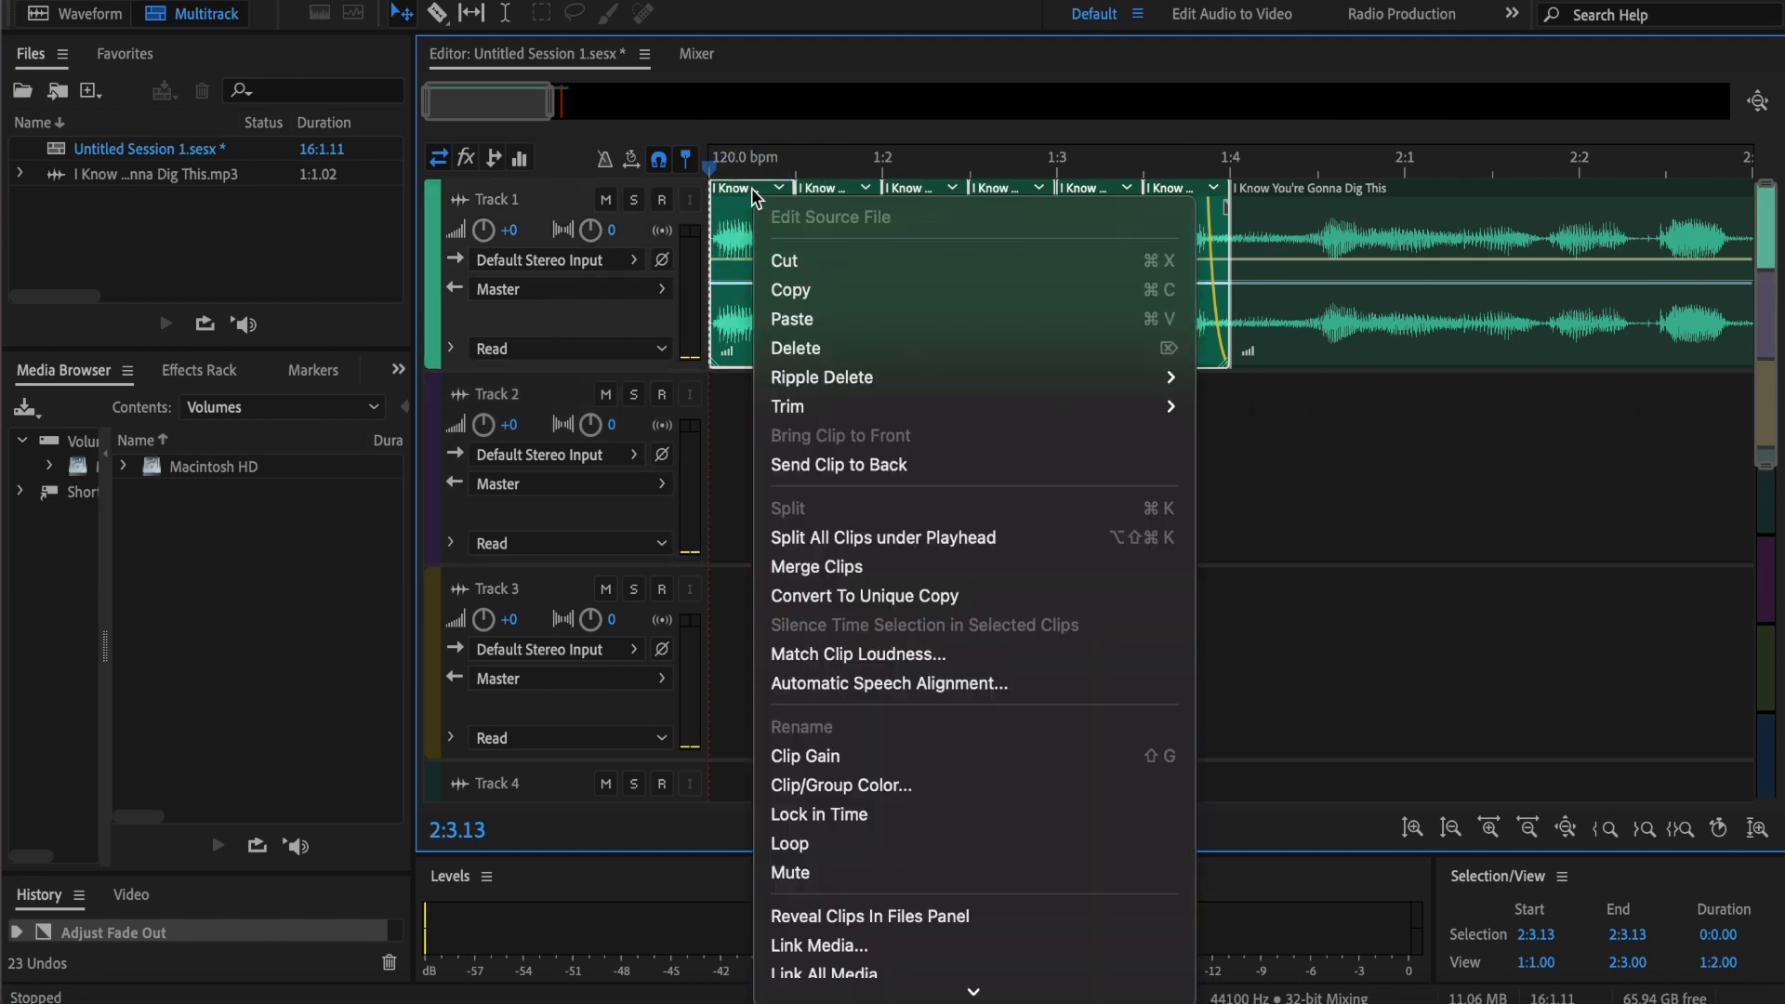
pyautogui.click(900, 554)
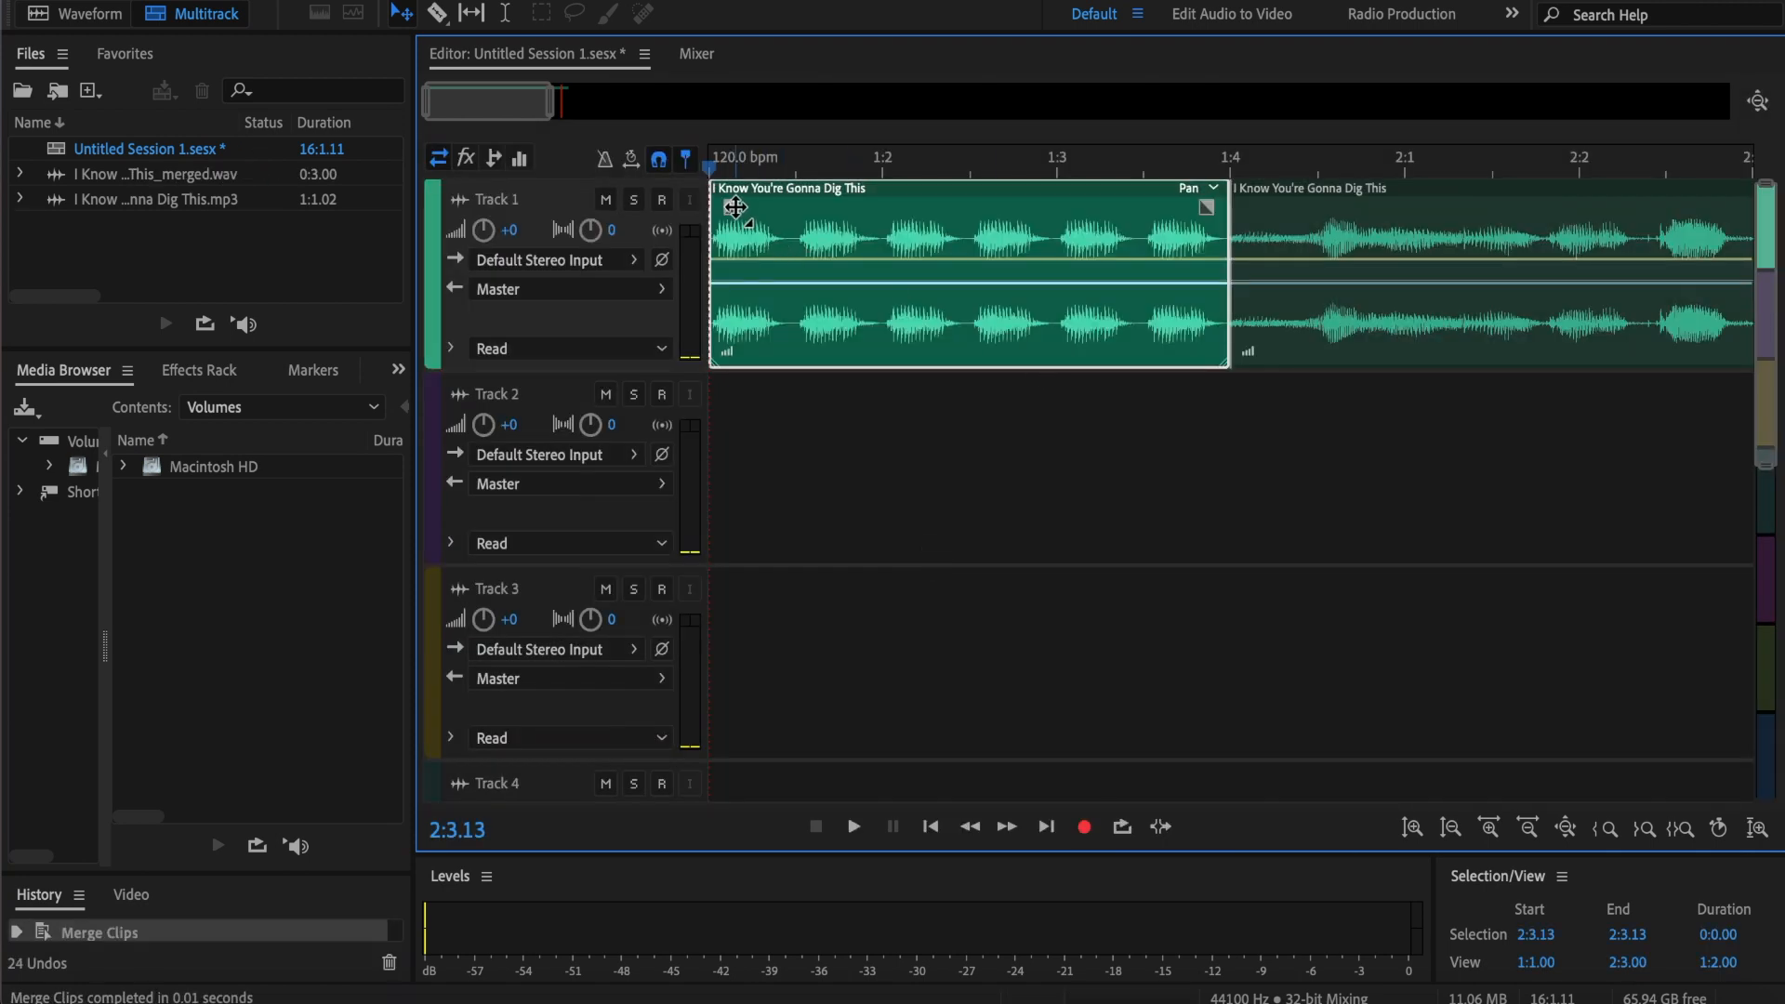
# Step: Apply a long, slightly concave fade-in across nearly the whole merged clip and play it from the start
pyautogui.moveTo(731, 206); pyautogui.dragTo(1166, 240)
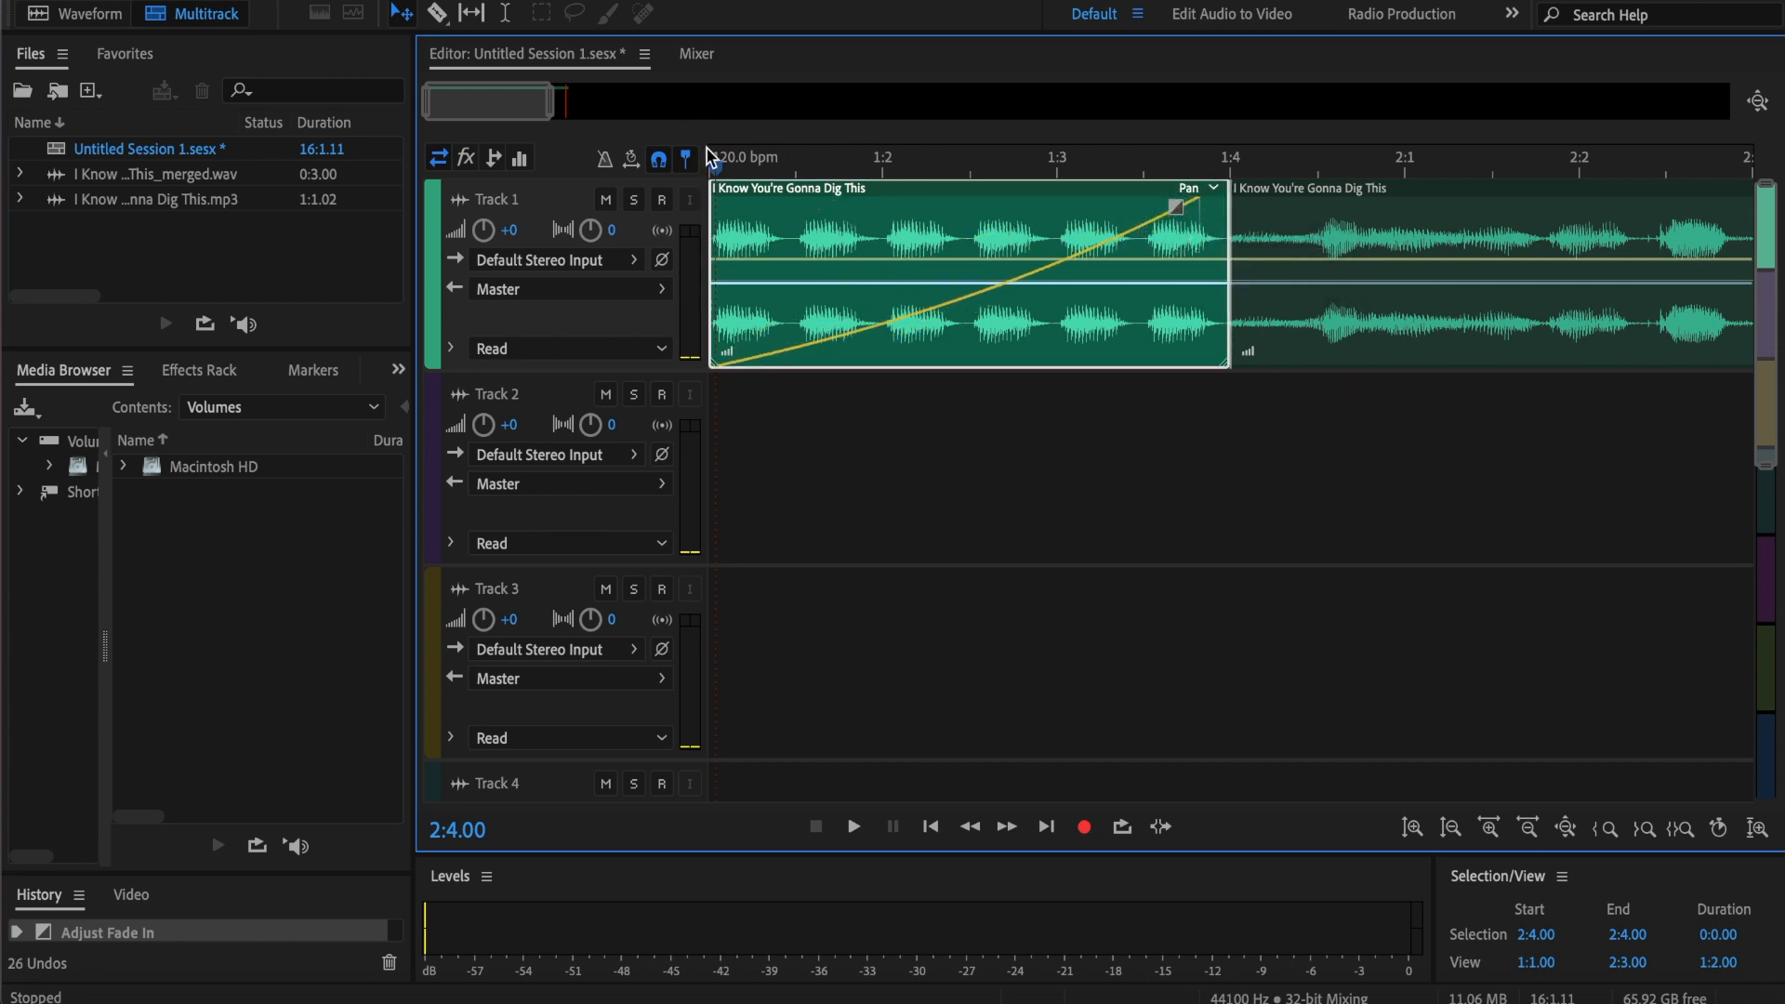
pyautogui.click(713, 166)
pyautogui.press('space')
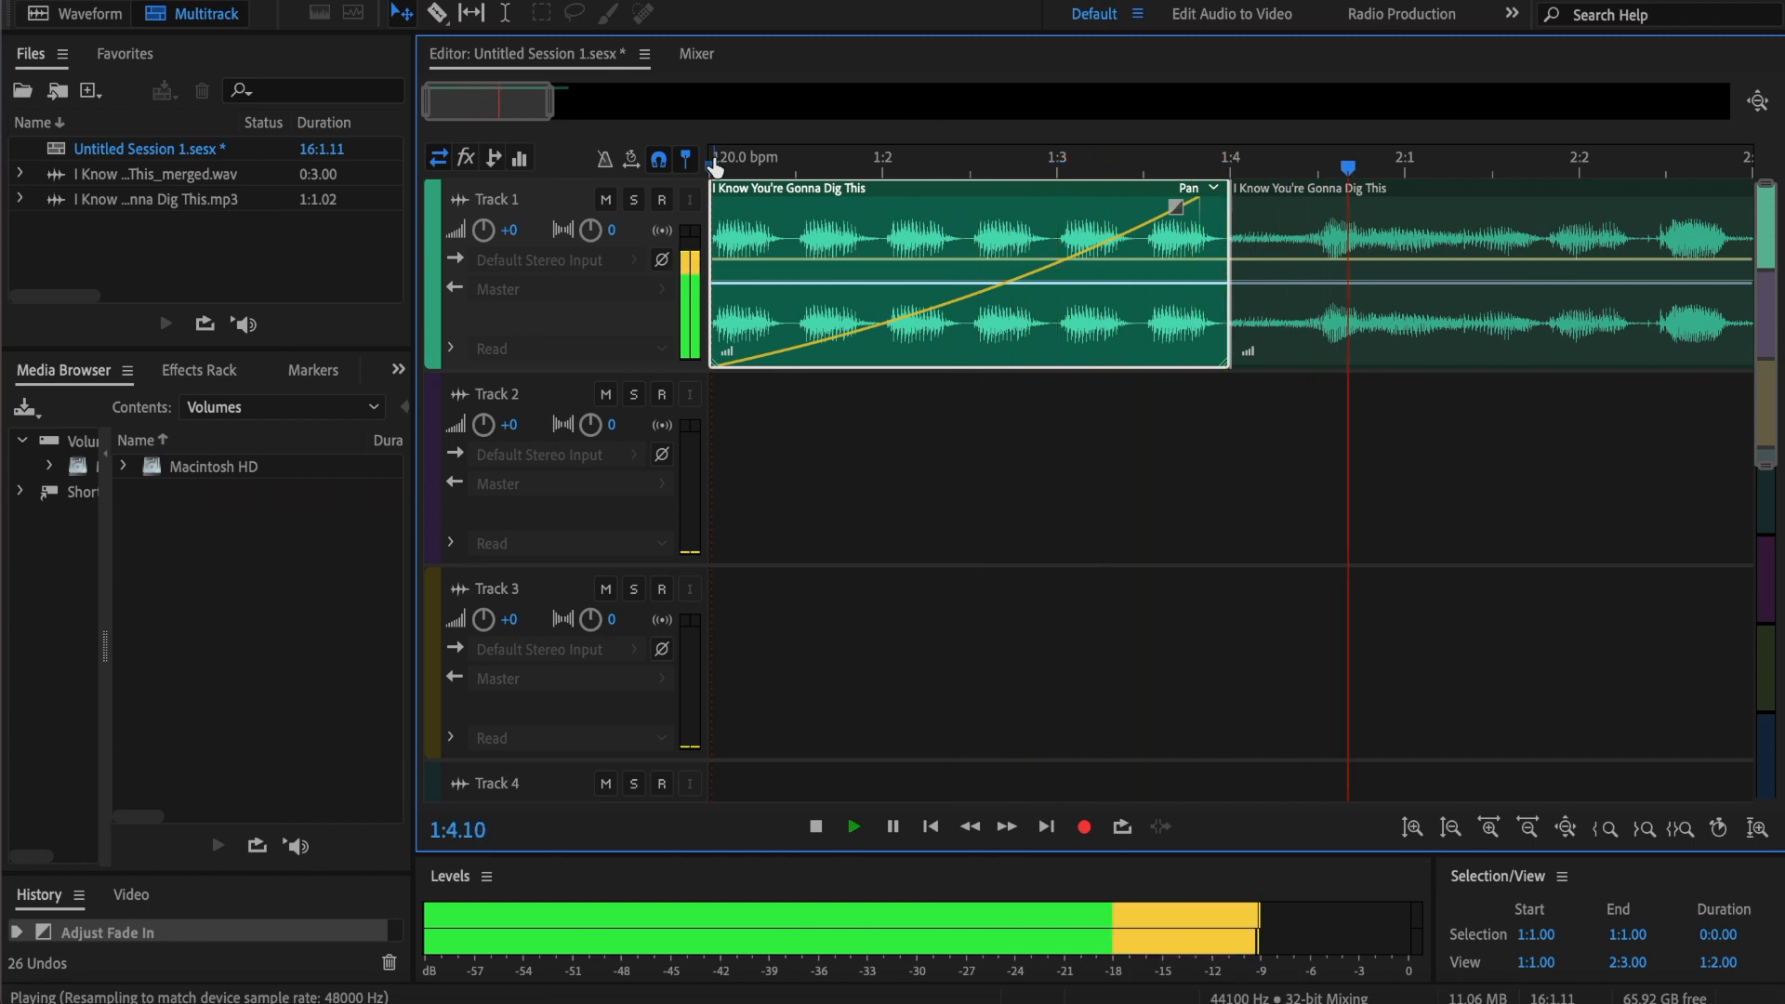
pyautogui.press('space')
# Step: Bend the merged clip's fade-in into a strongly convex curve and play it from the start
pyautogui.moveTo(1177, 206); pyautogui.dragTo(1160, 145)
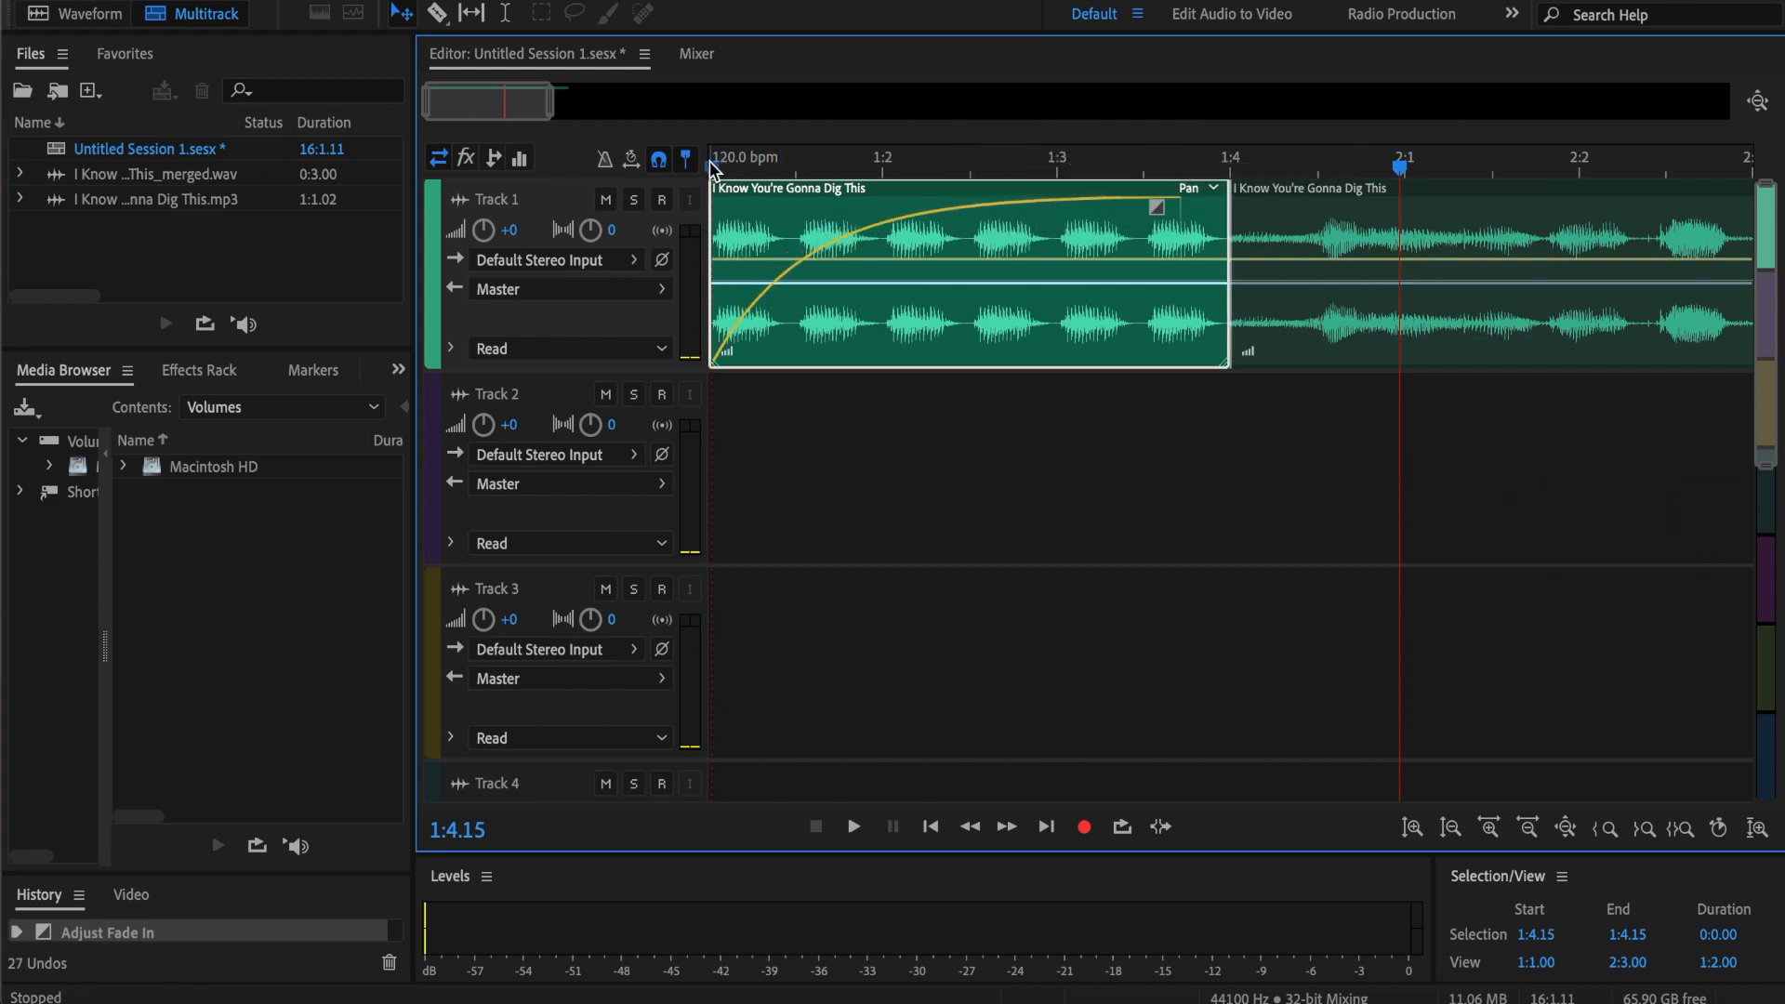
pyautogui.click(714, 167)
pyautogui.press('space')
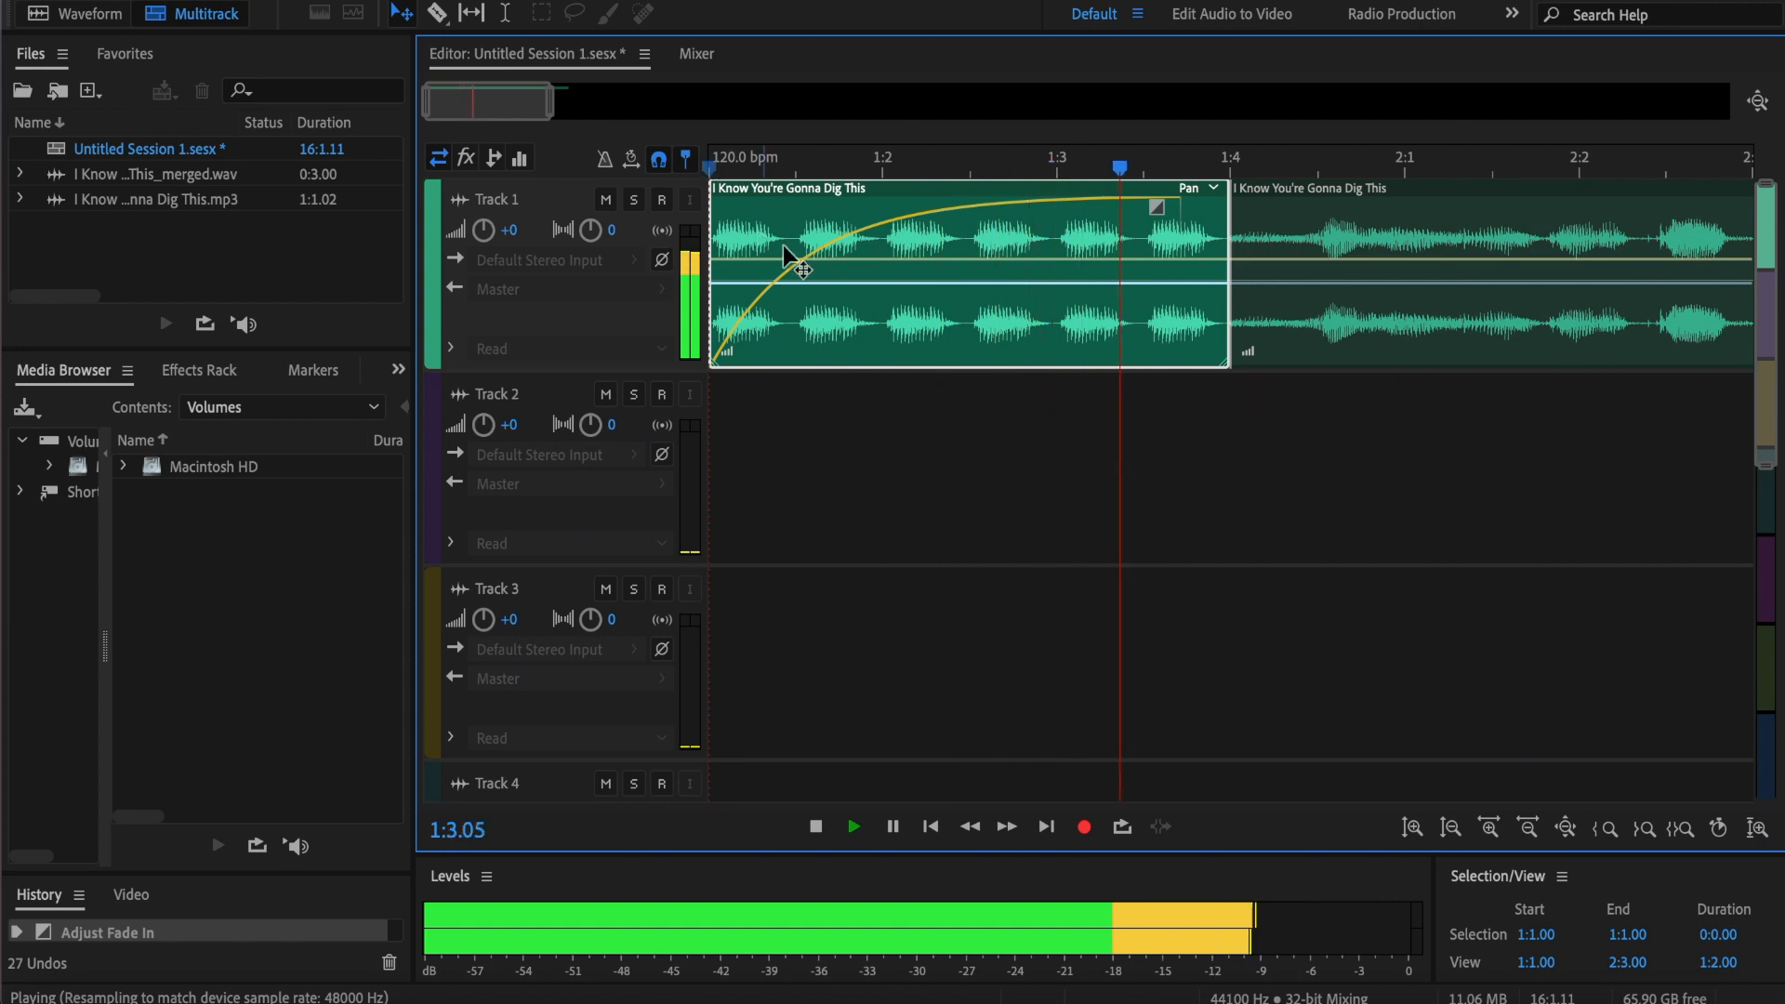
pyautogui.press('space')
# Step: Flatten the merged clip's fade-in to a gently convex curve and play the sequence from the start
pyautogui.moveTo(1159, 209); pyautogui.dragTo(1169, 249)
pyautogui.click(714, 167)
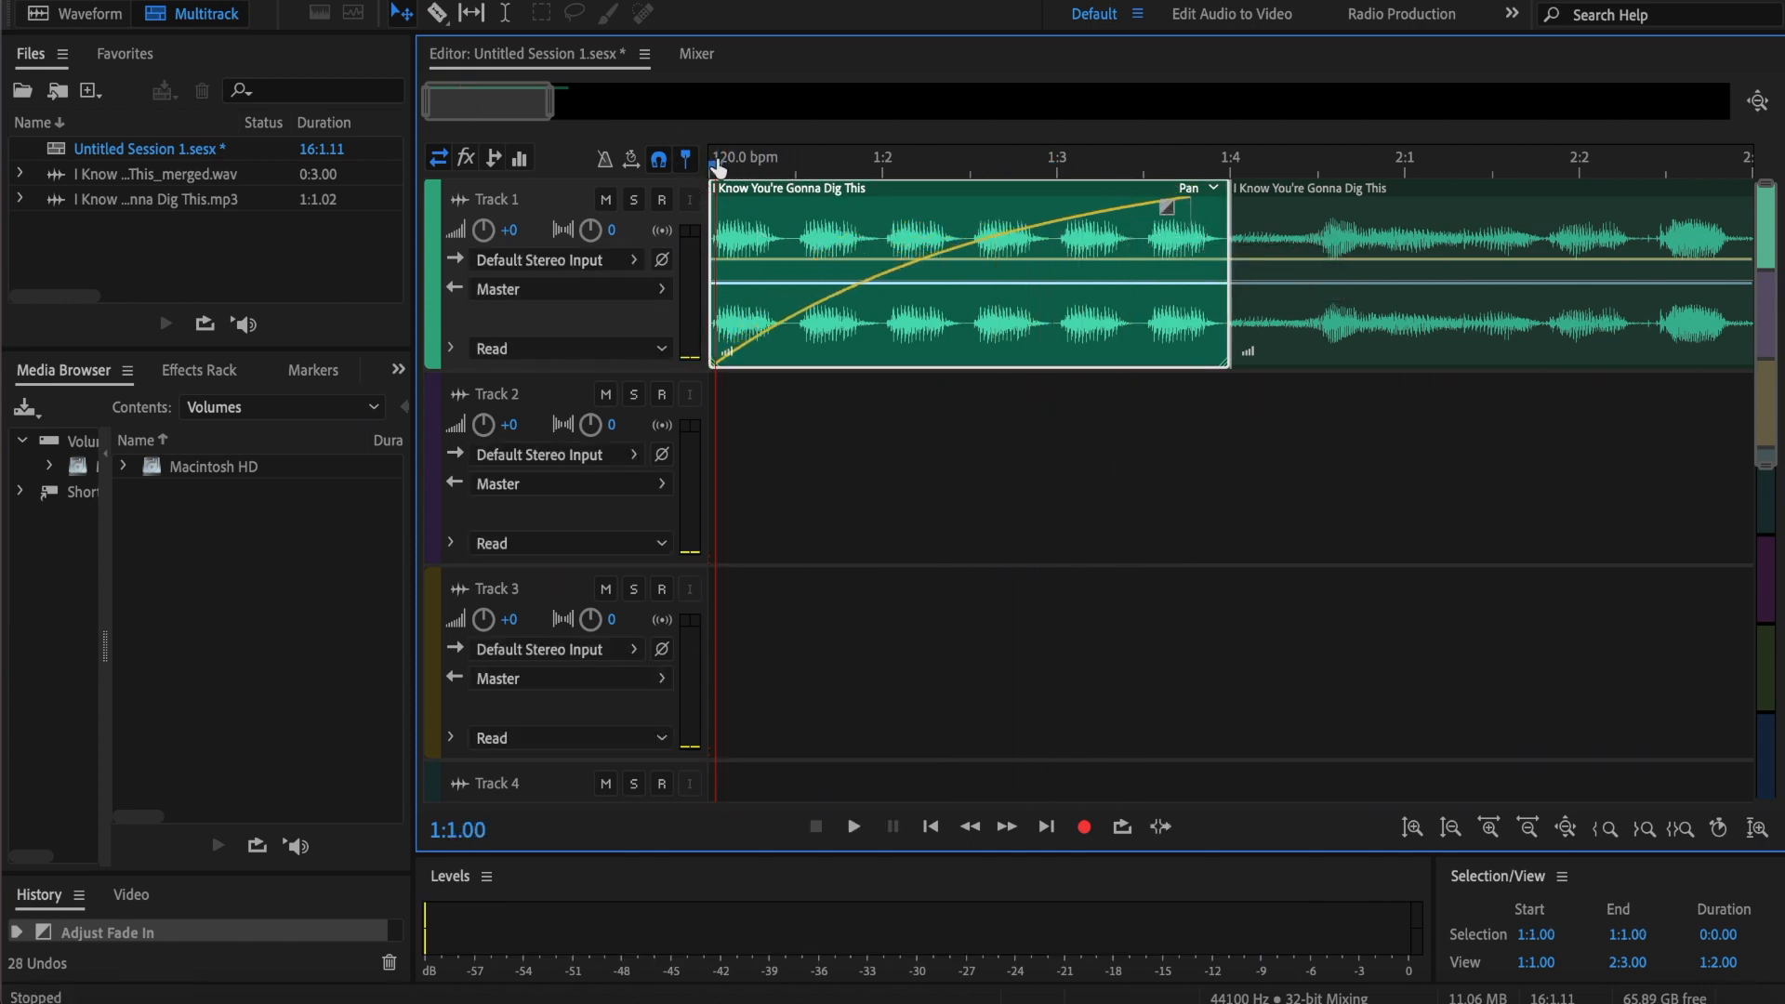
pyautogui.press('space')
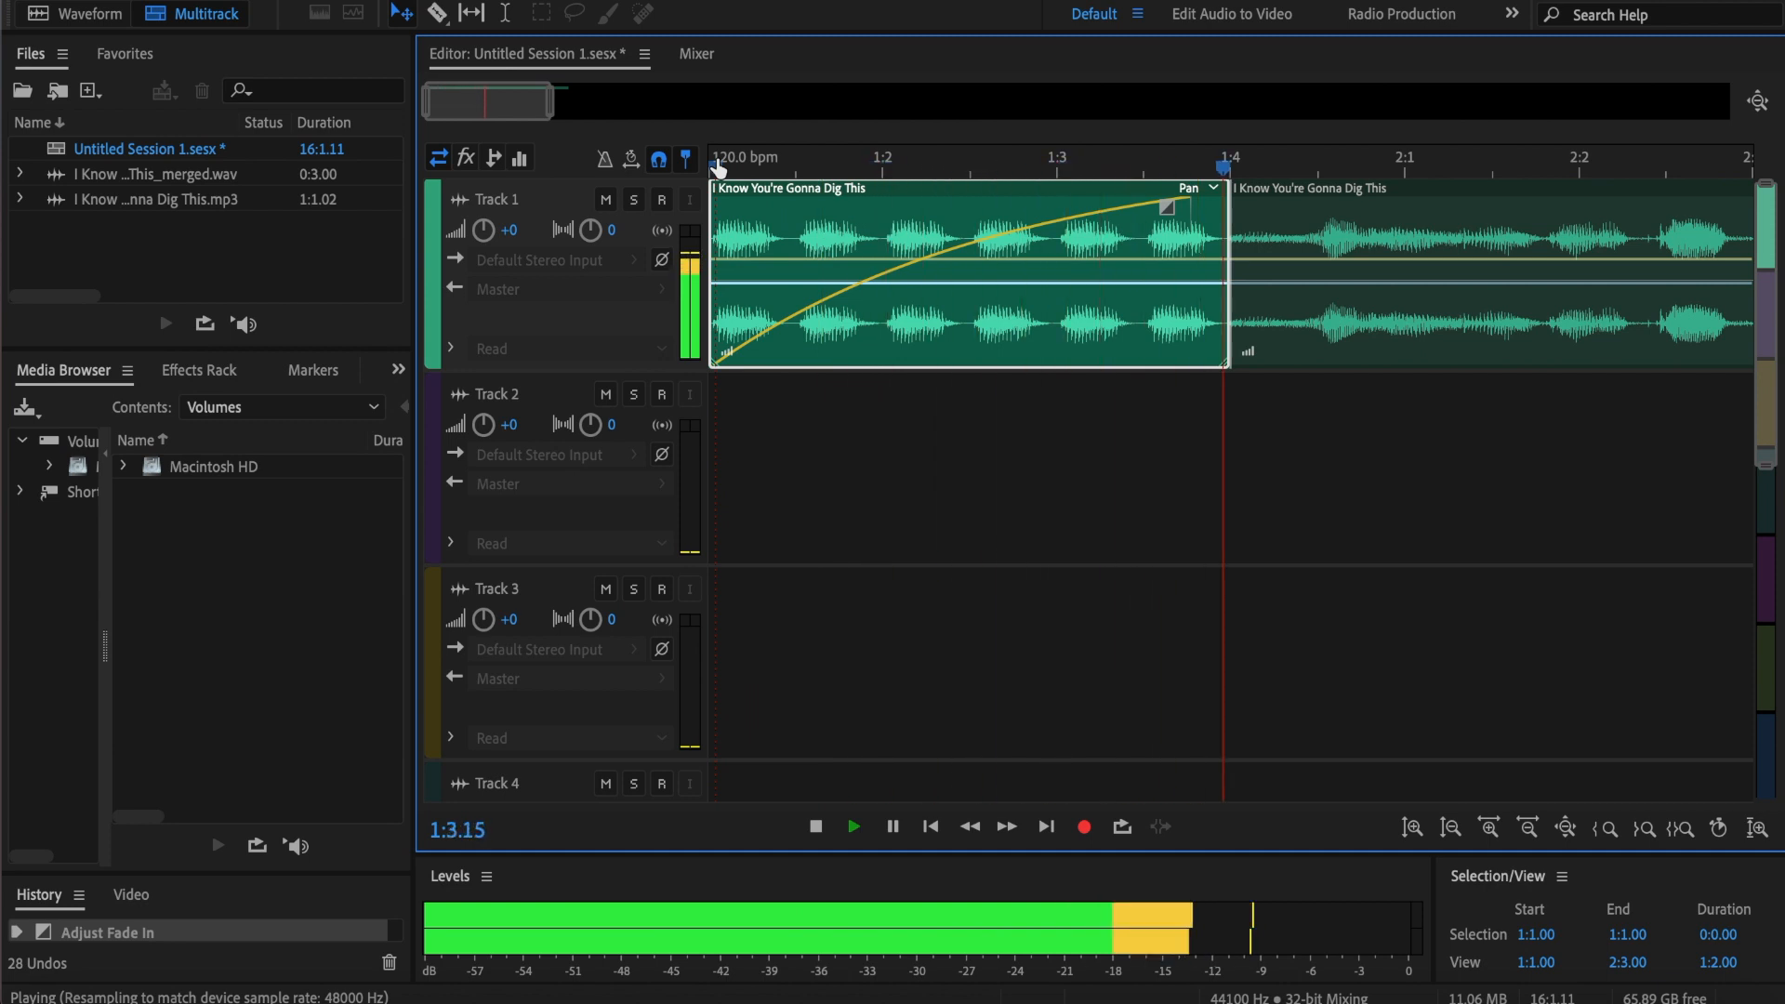
pyautogui.press('space')
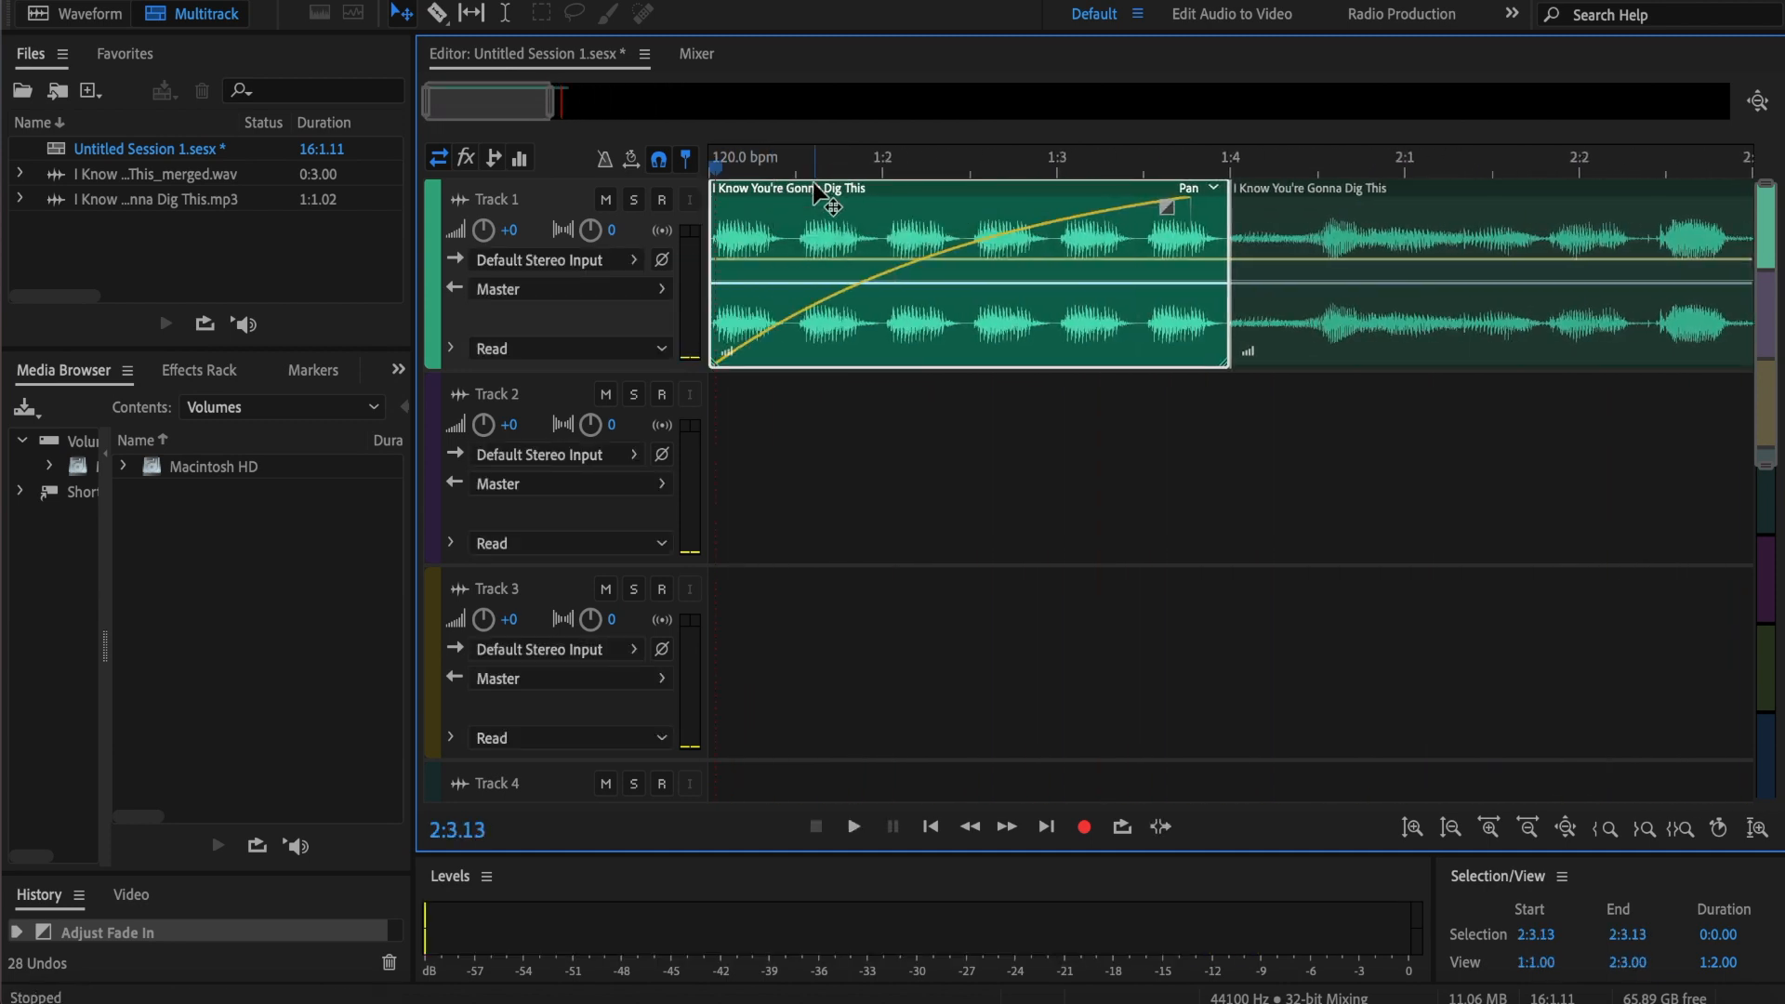
# Step: Open the merged clip in the waveform editor and lower only the right channel by 6 dB from 1:1.00 to 1:1.06
pyautogui.doubleClick(818, 192)
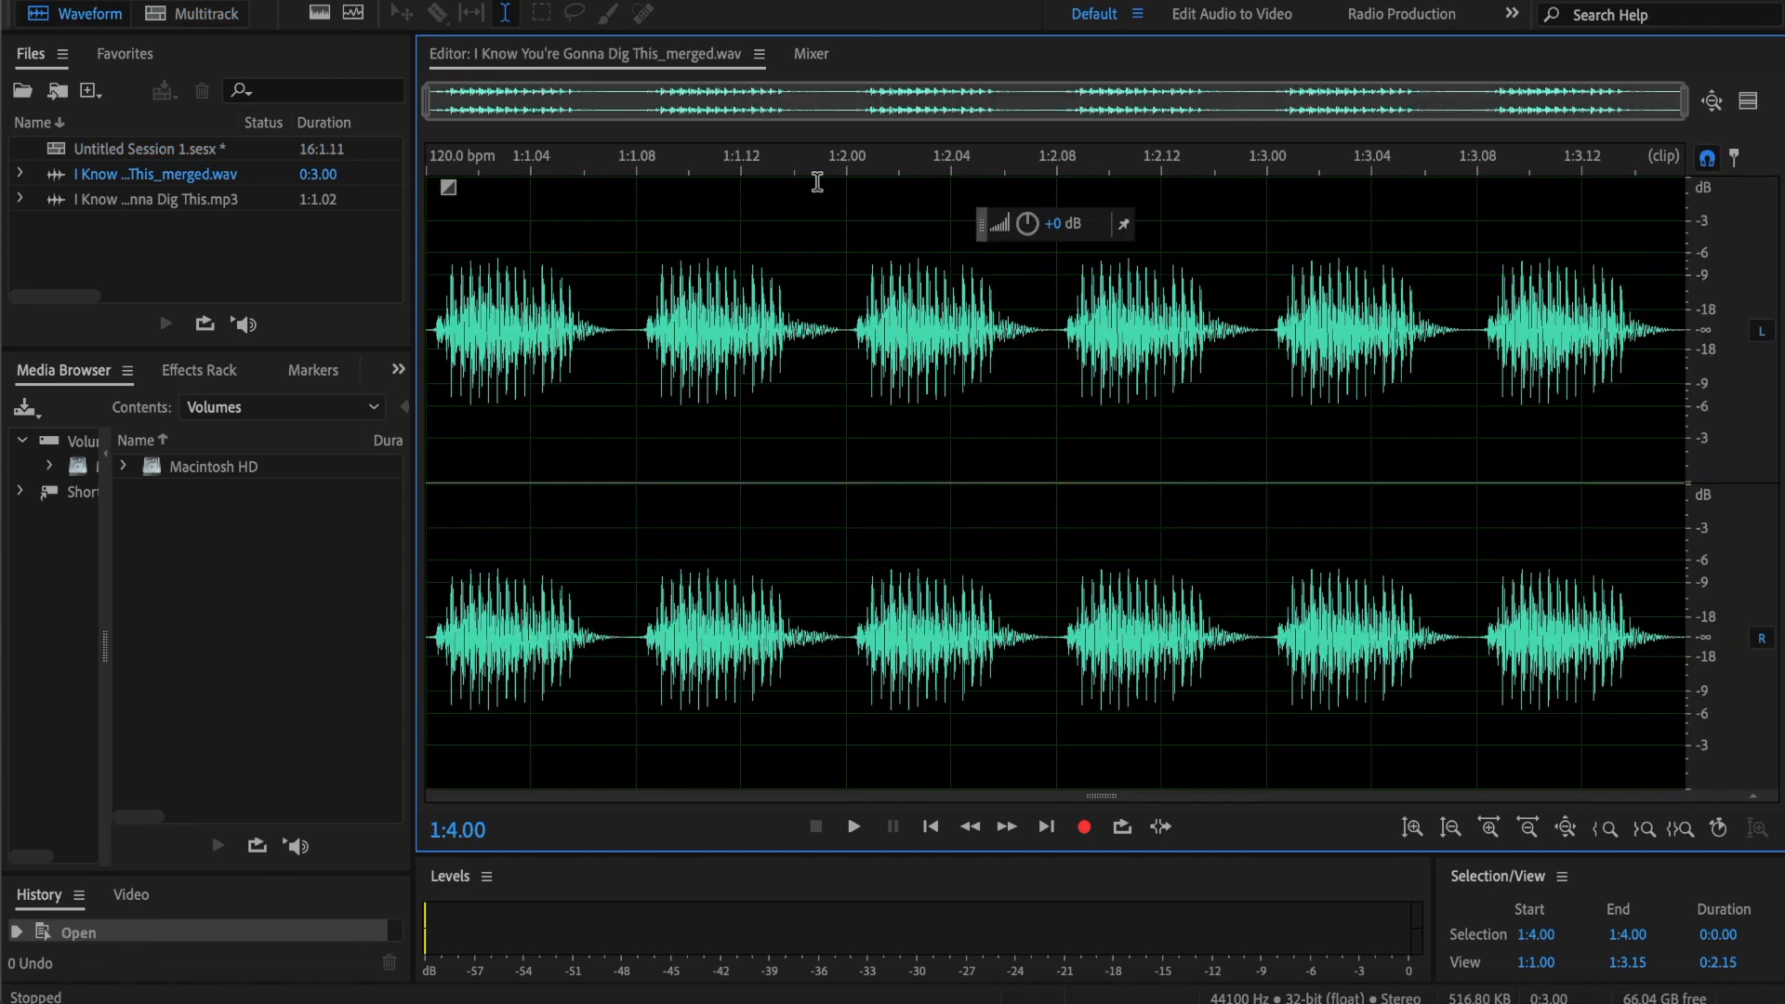
pyautogui.moveTo(594, 316); pyautogui.dragTo(418, 325)
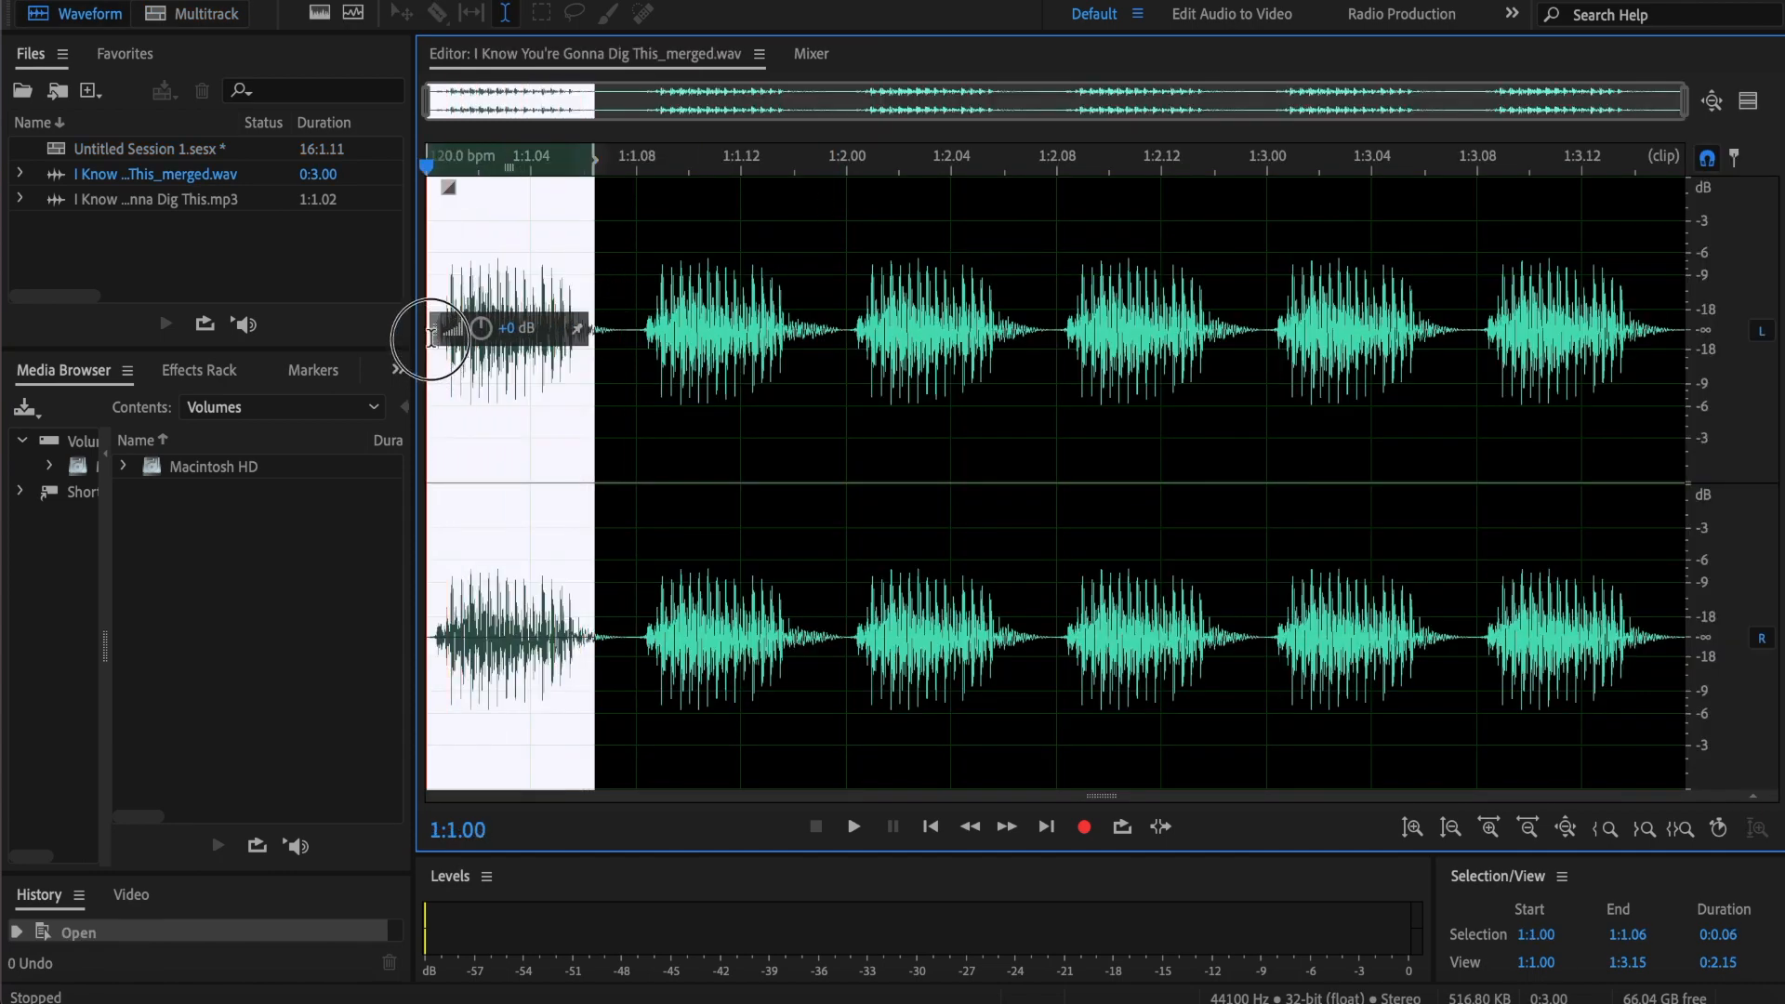
pyautogui.click(1762, 336)
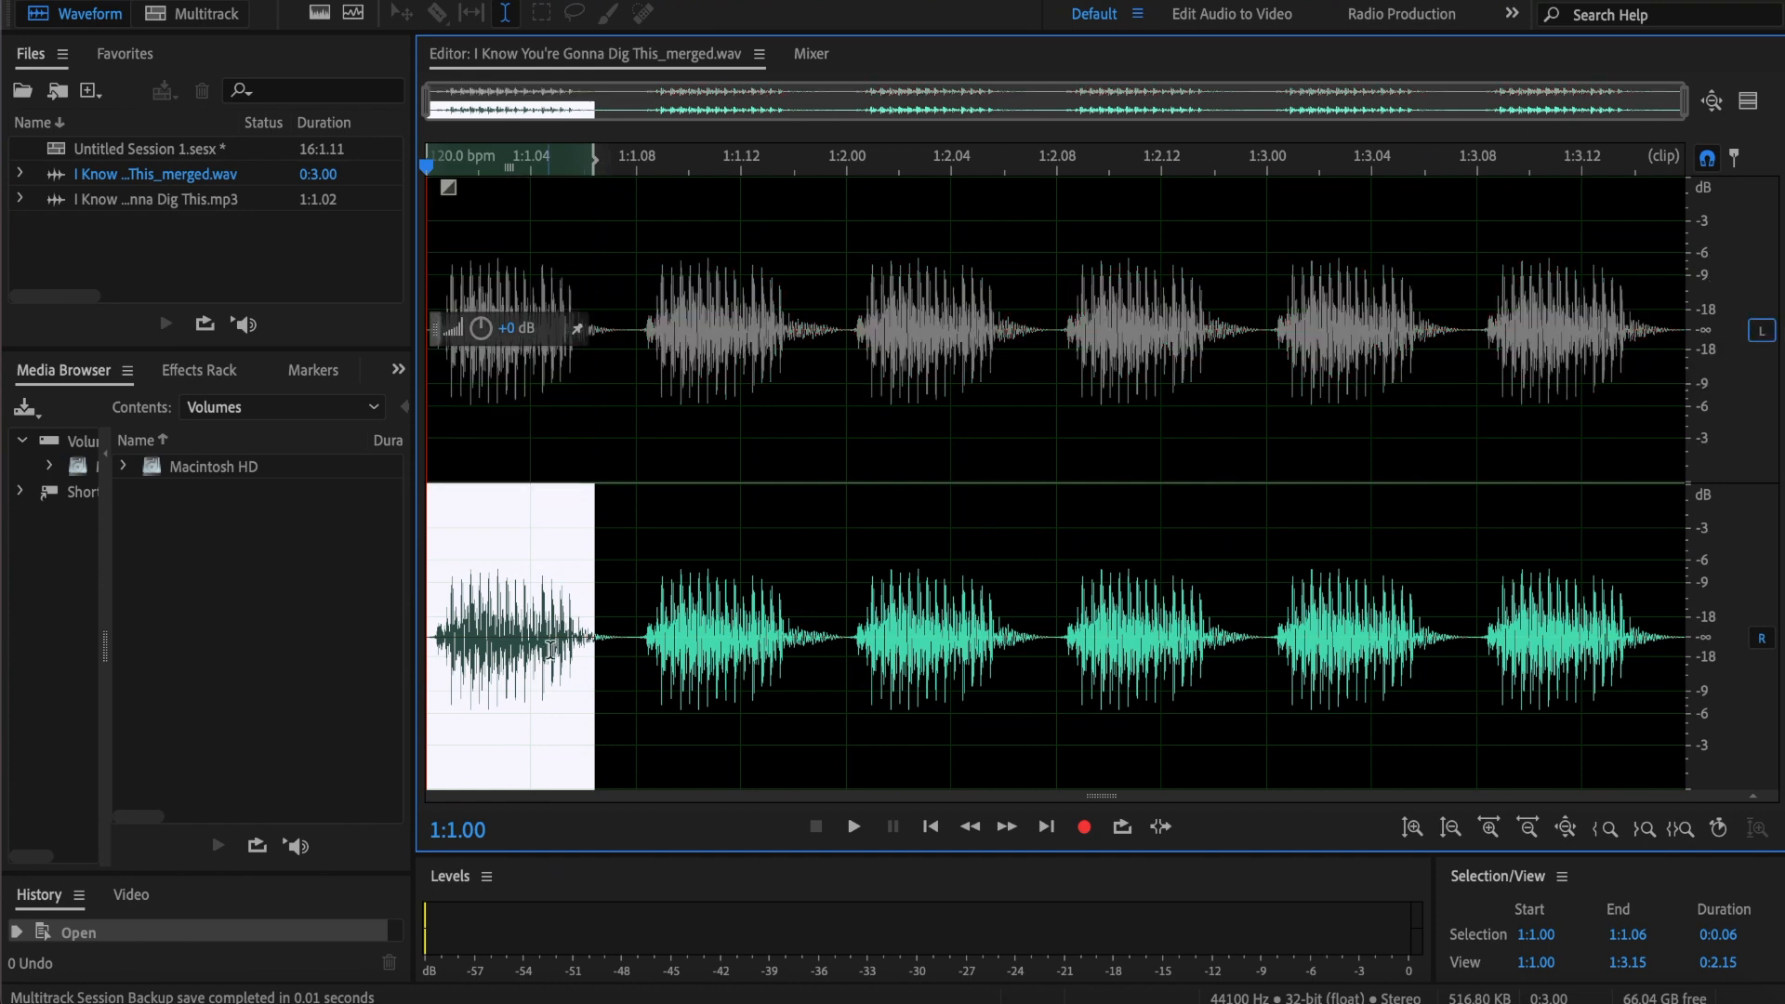
pyautogui.moveTo(503, 336); pyautogui.dragTo(476, 388)
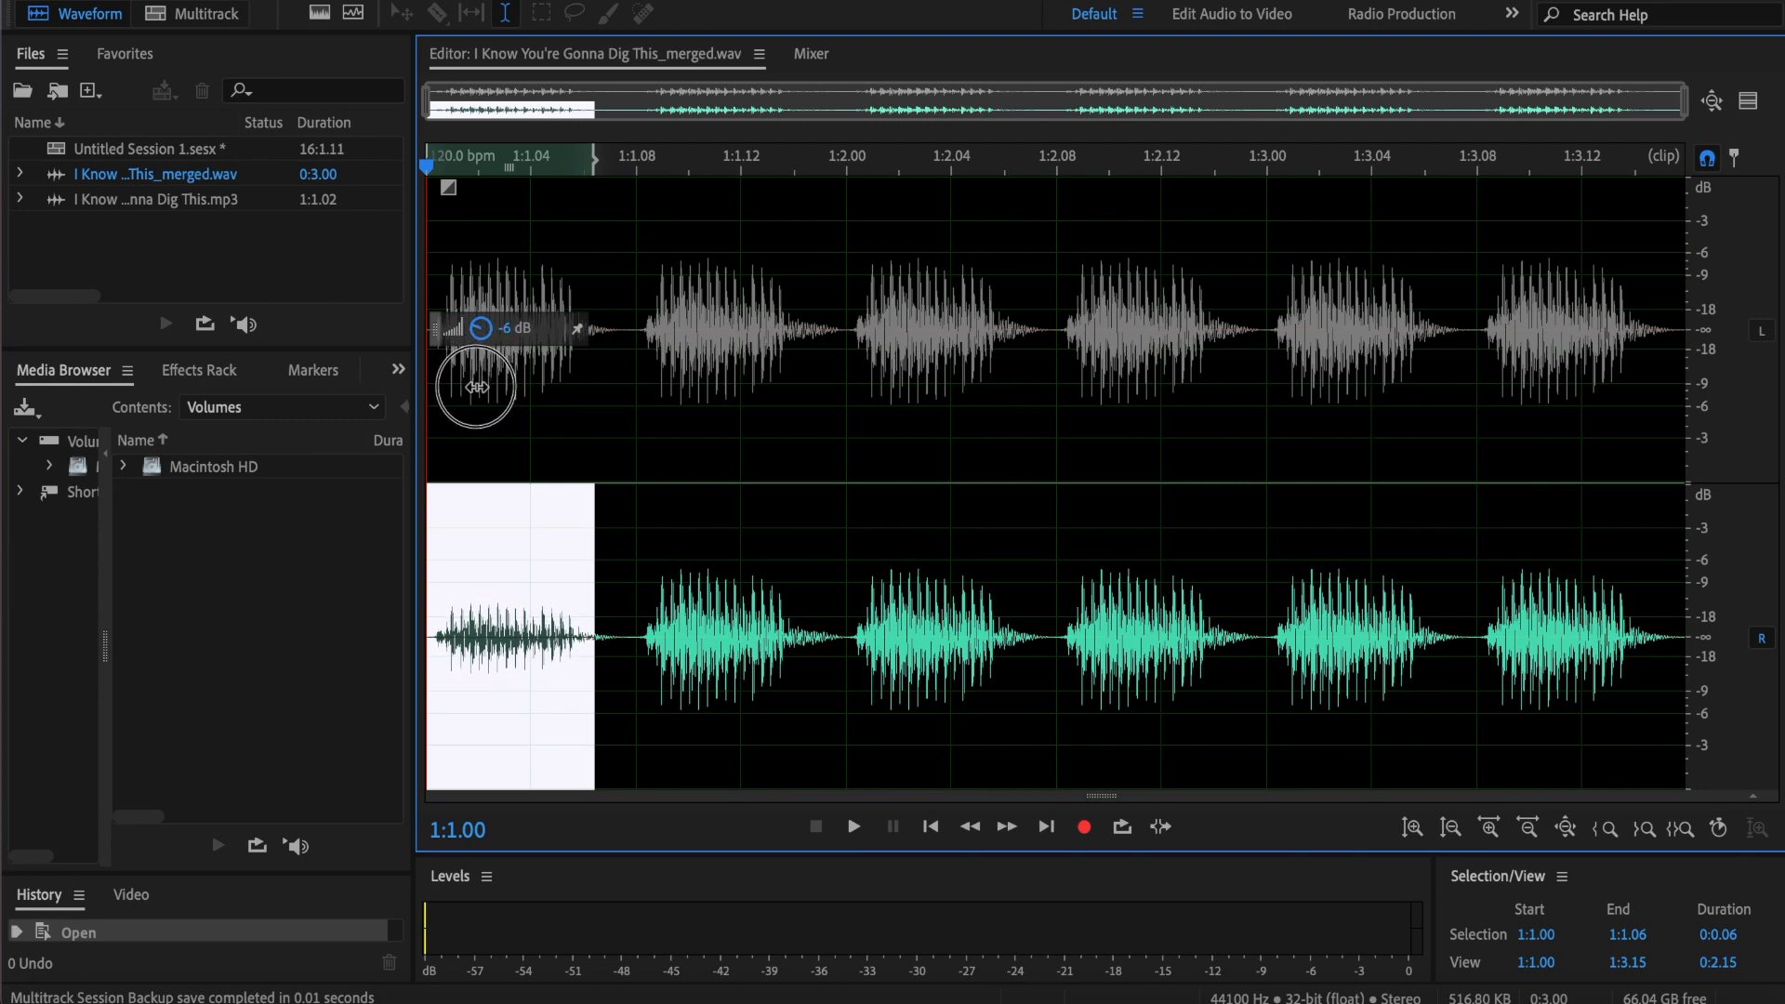
pyautogui.moveTo(477, 387); pyautogui.dragTo(477, 387)
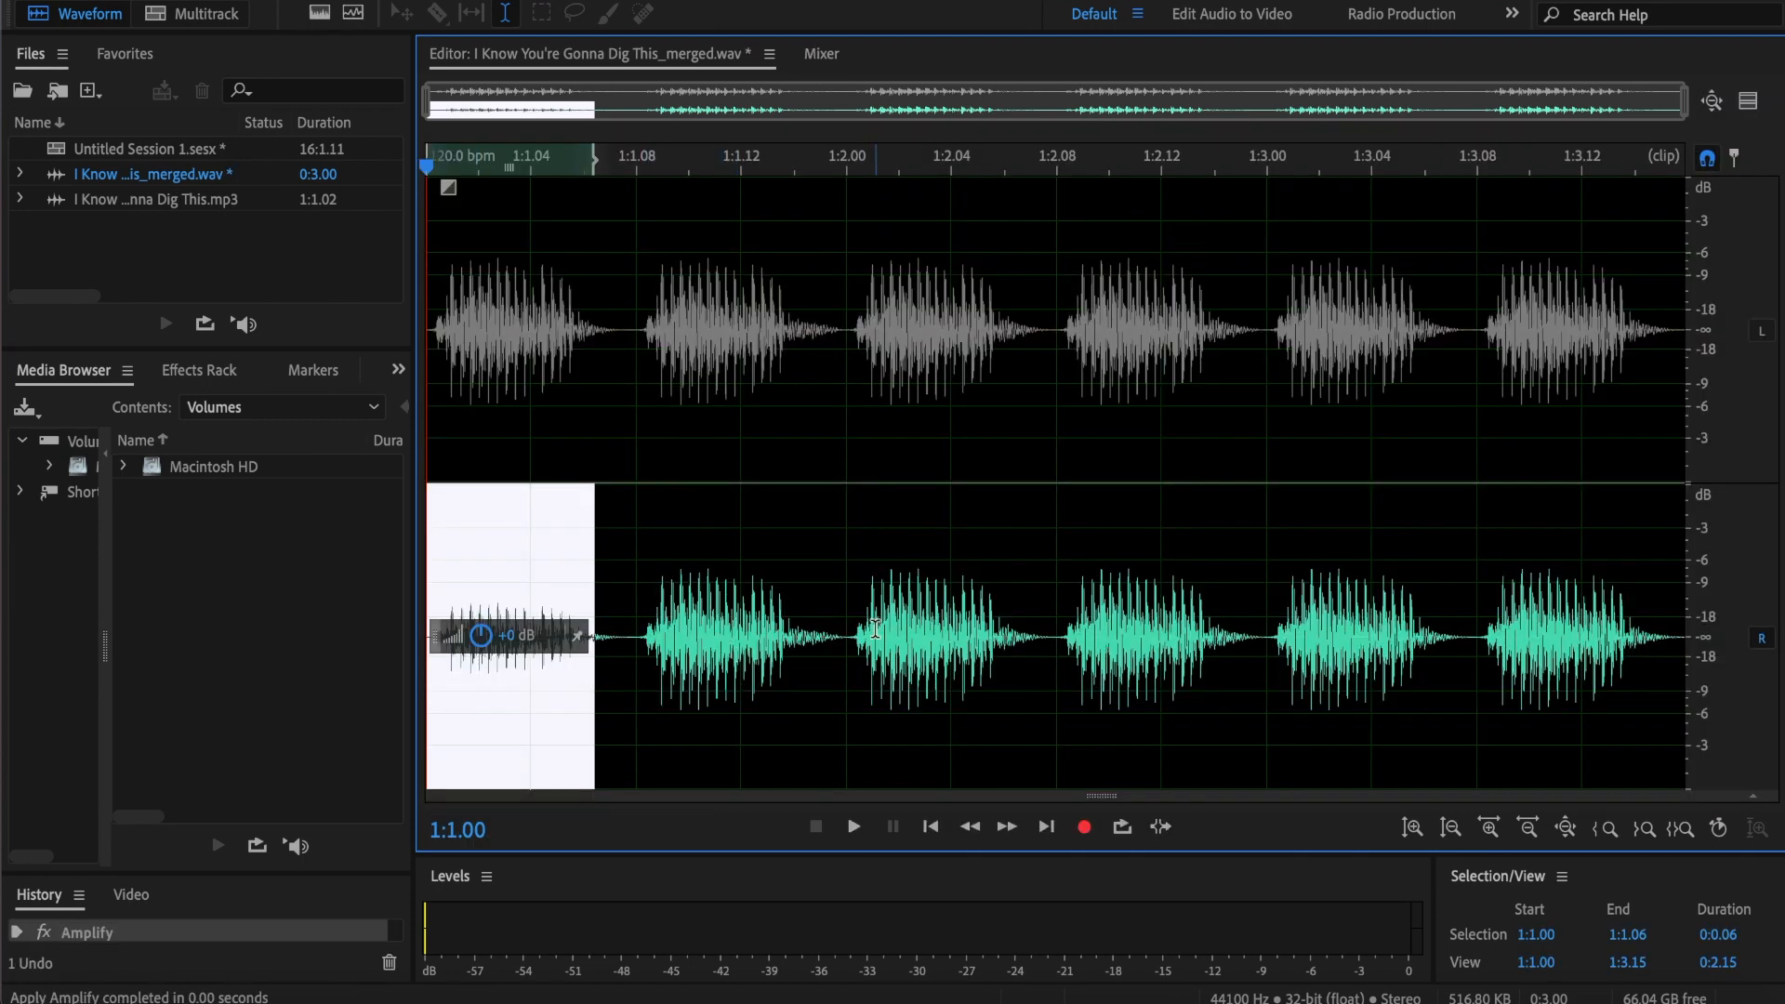
# Step: Lower the right channel's volume on the third and fifth repeats, from 1:2.00 to 1:2.07 and 1:3.00 to 1:3.08
pyautogui.moveTo(862, 631); pyautogui.dragTo(1046, 635)
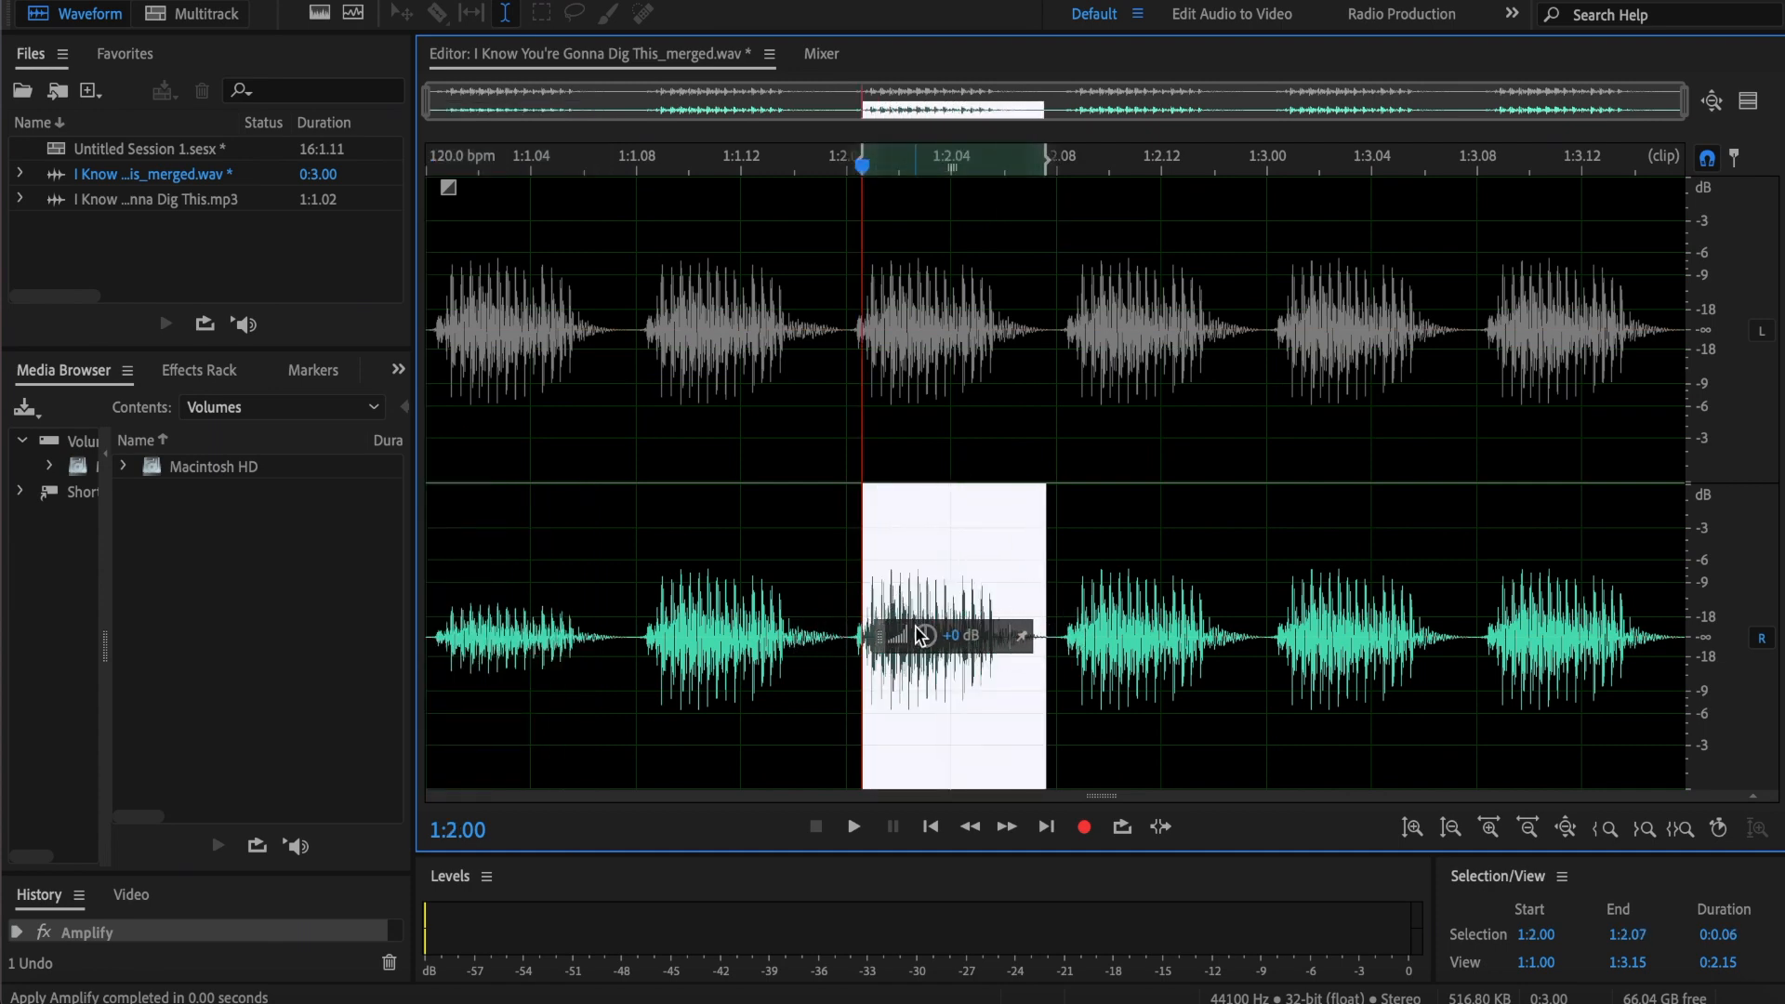
pyautogui.moveTo(920, 635); pyautogui.dragTo(903, 684)
pyautogui.moveTo(1274, 615); pyautogui.dragTo(1475, 617)
pyautogui.moveTo(1344, 636); pyautogui.dragTo(1325, 685)
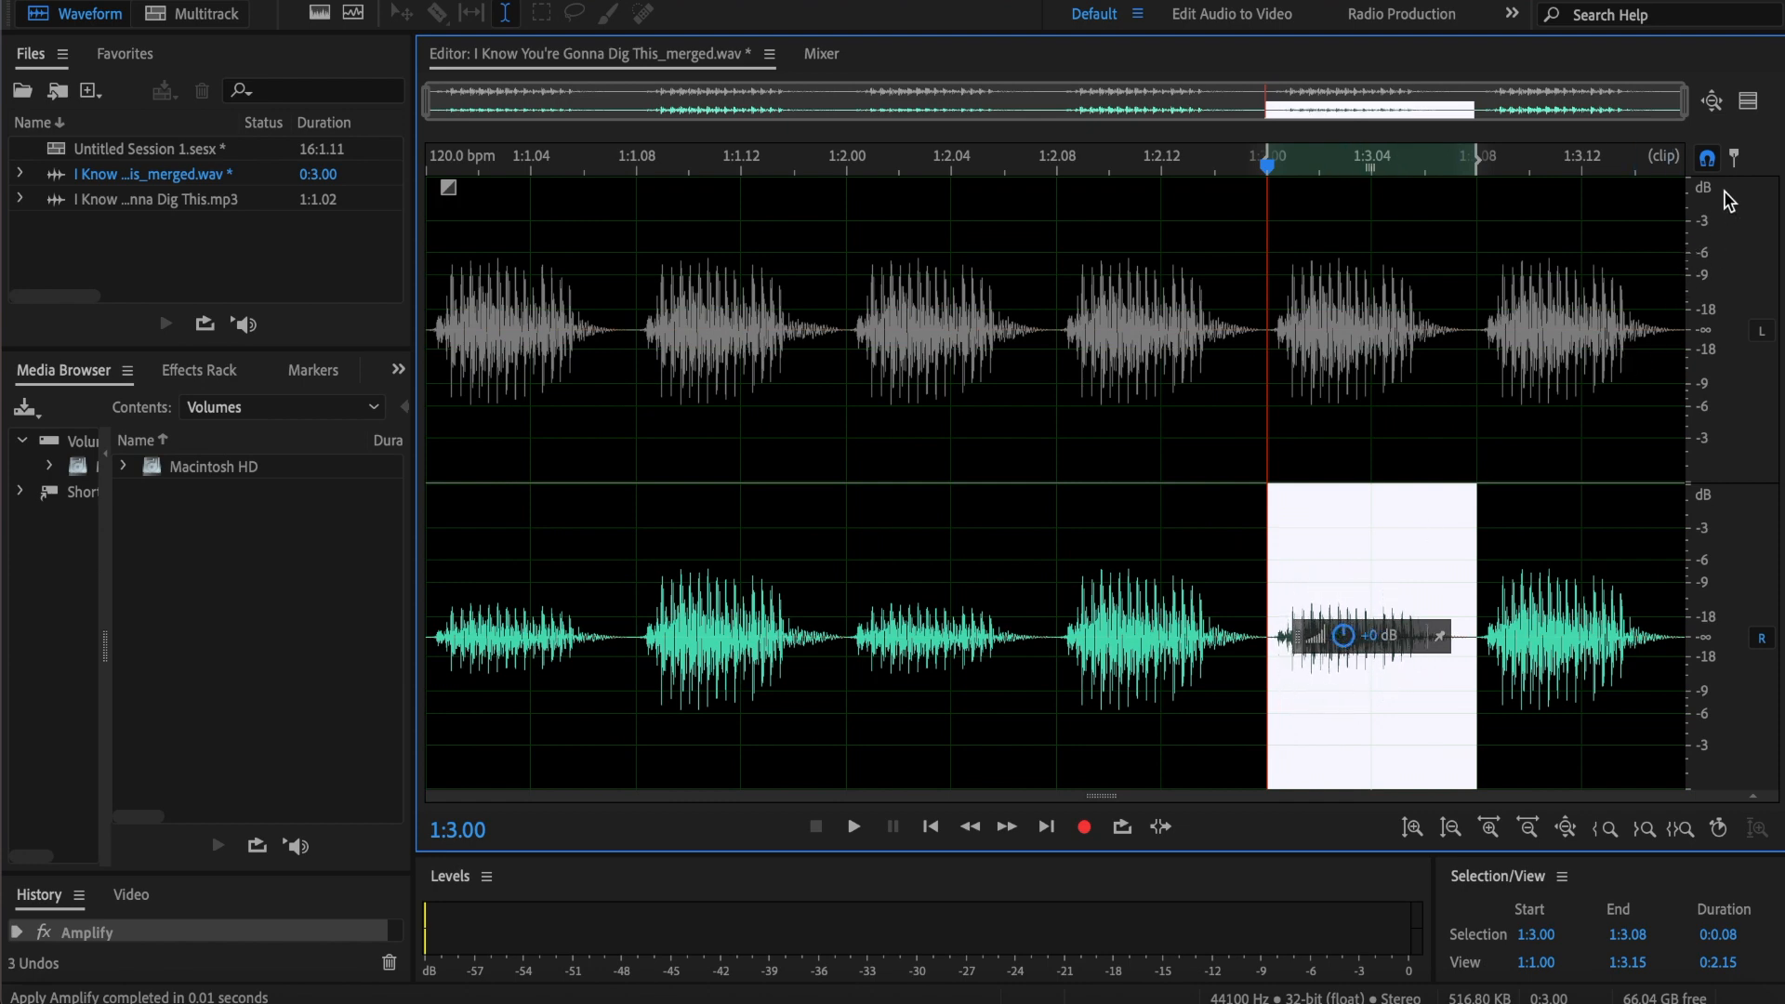
# Step: Enable only the left channel for editing and lower its volume on the second repeat, from 1:1.08 to 1:2.00
pyautogui.click(1761, 331)
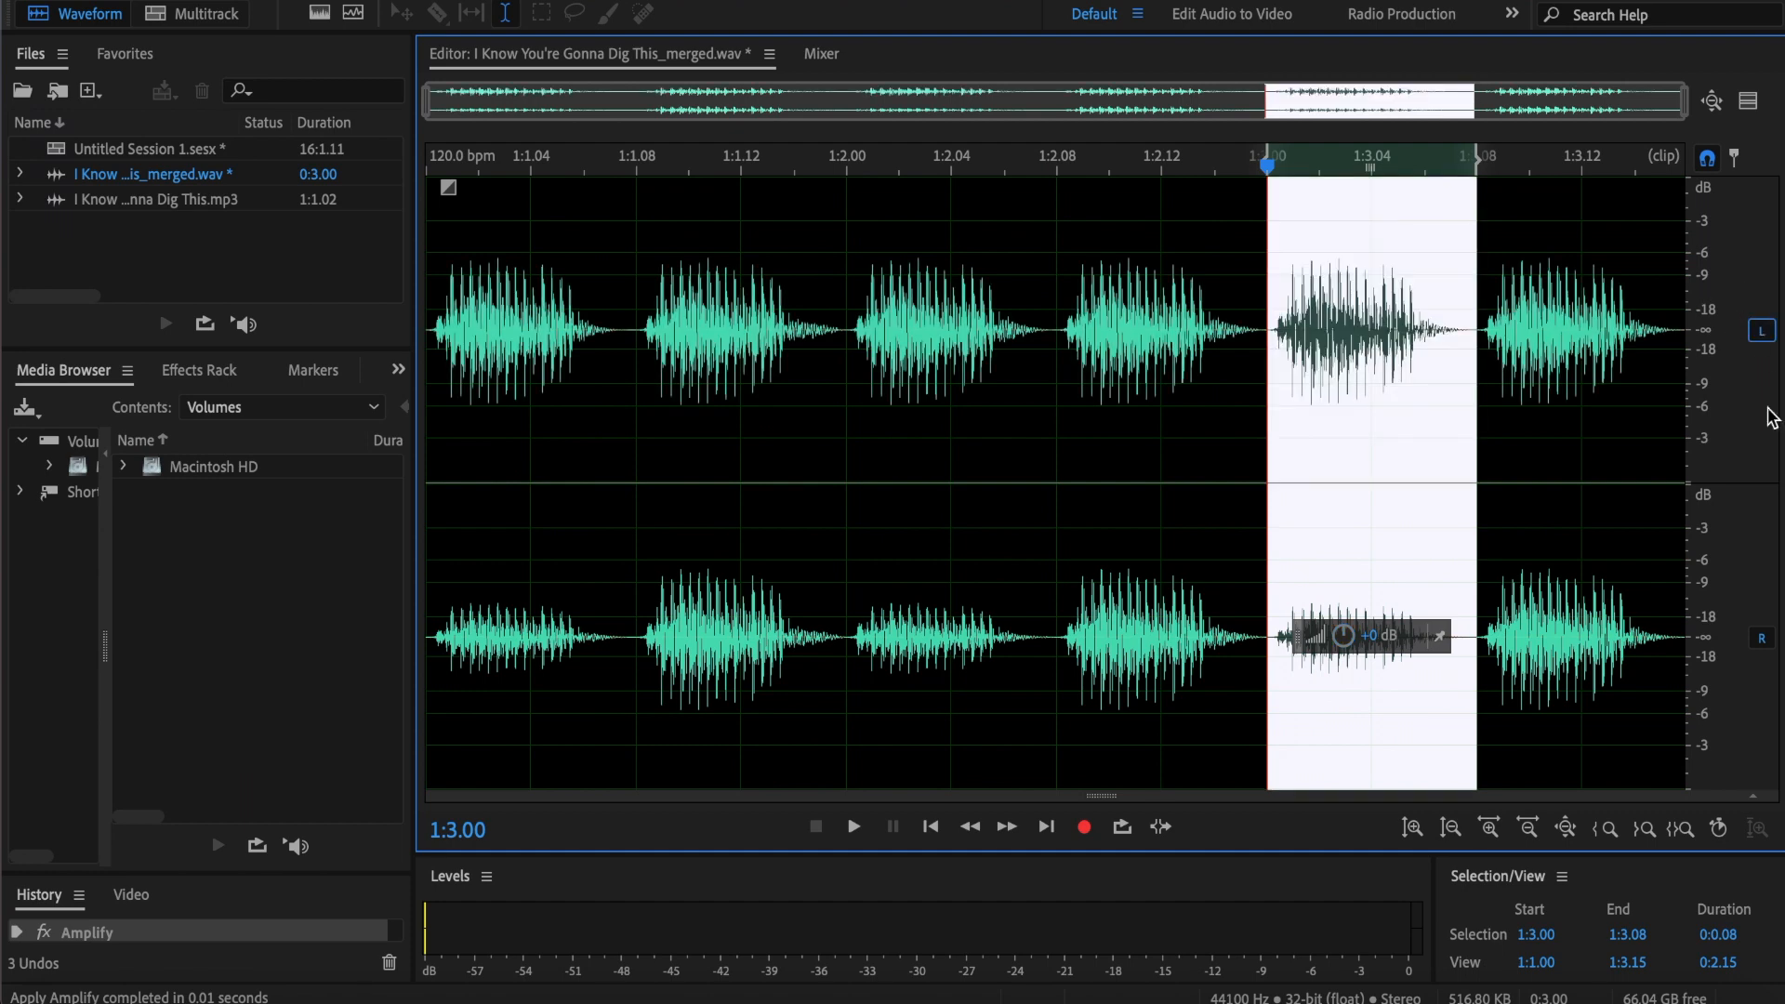
pyautogui.click(1762, 639)
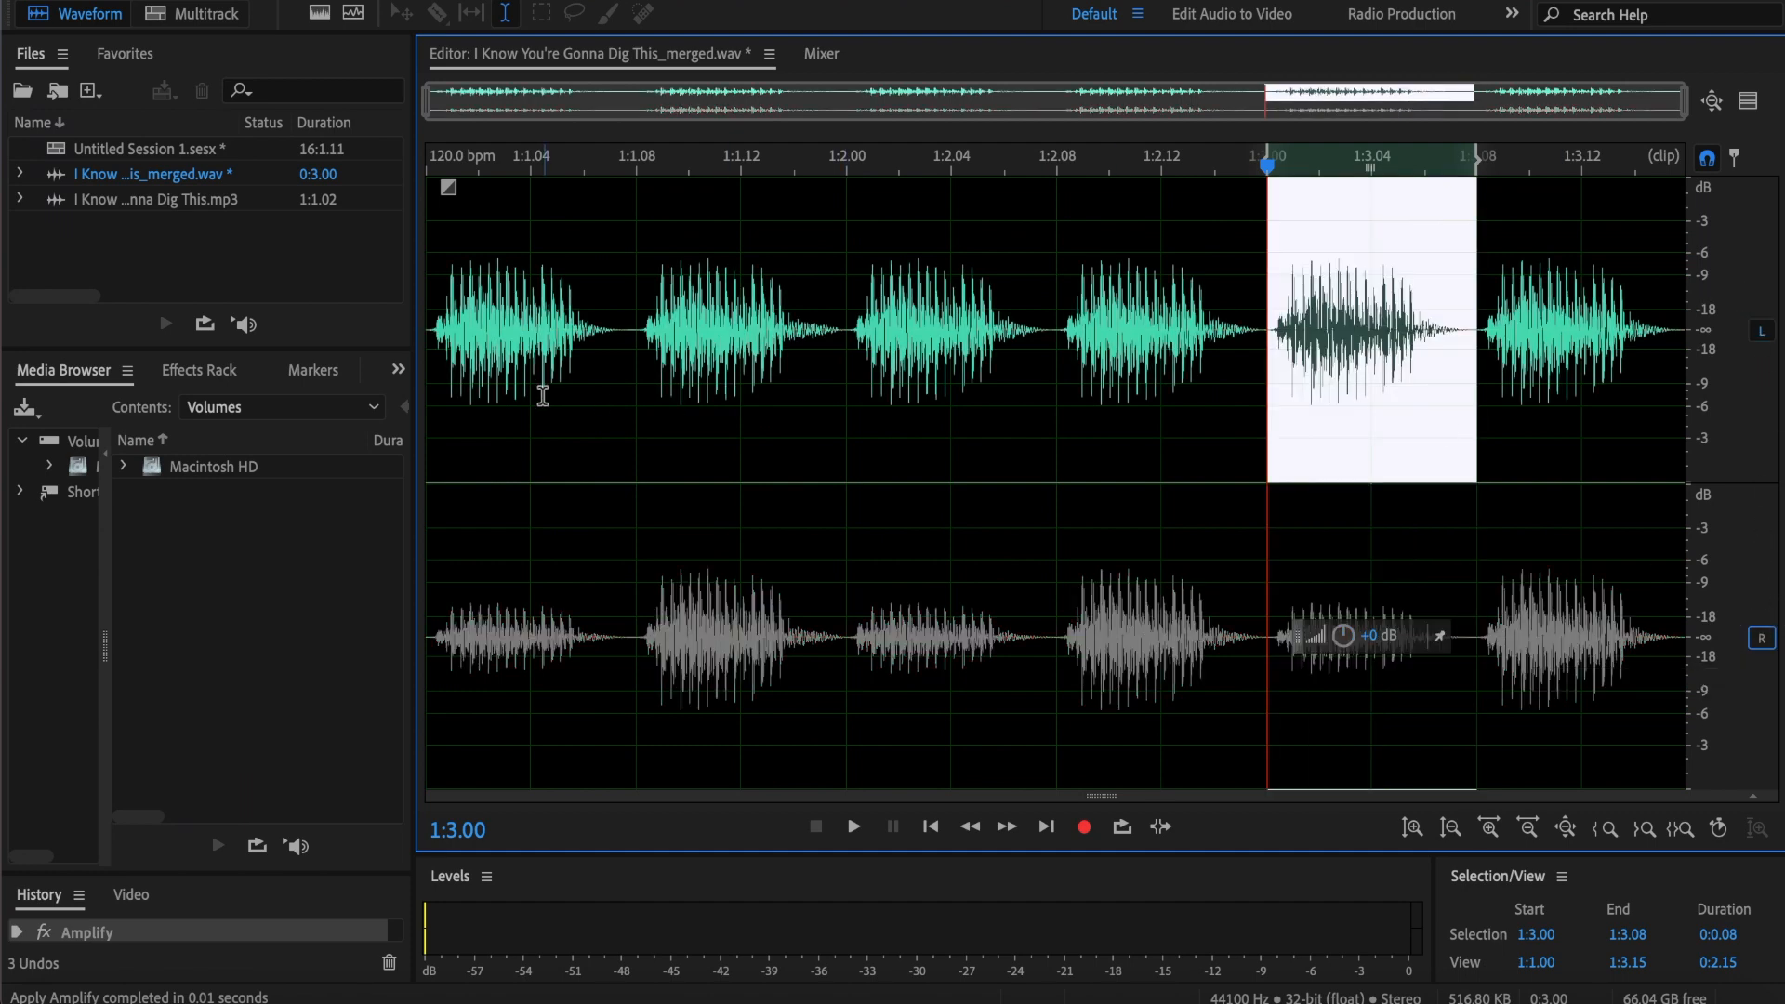
pyautogui.click(480, 328)
pyautogui.moveTo(632, 321); pyautogui.dragTo(845, 325)
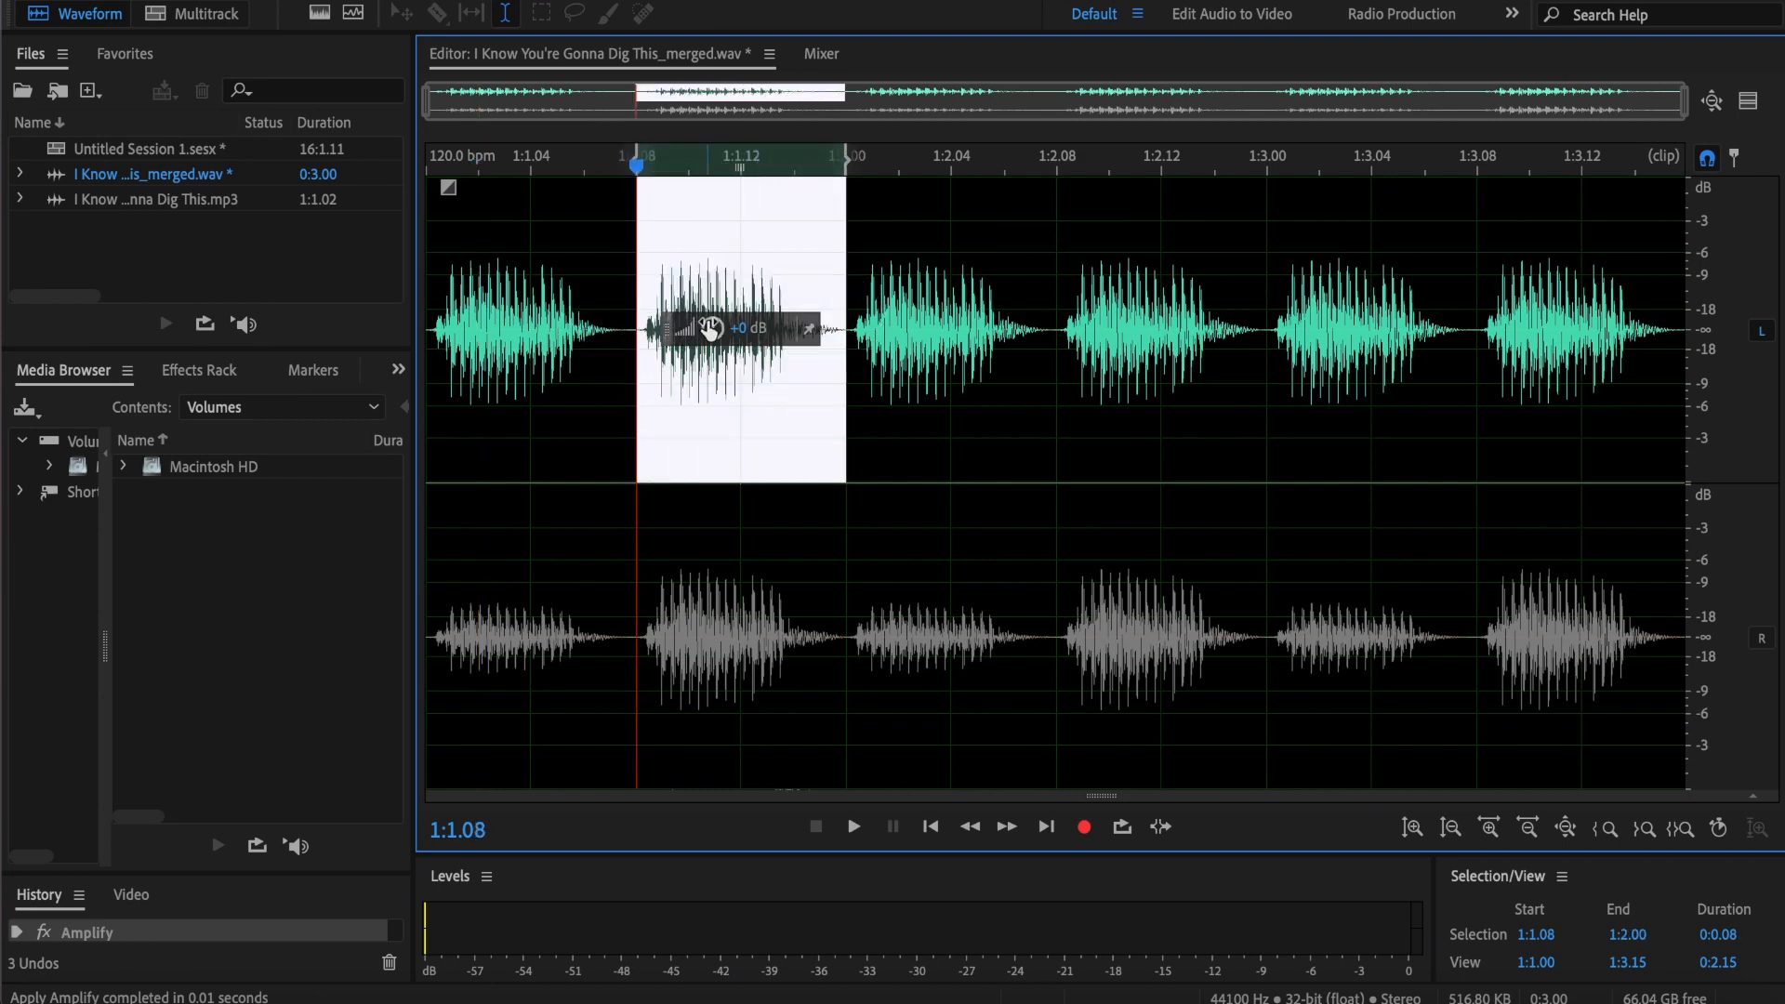
pyautogui.moveTo(710, 327); pyautogui.dragTo(696, 377)
pyautogui.click(1035, 307)
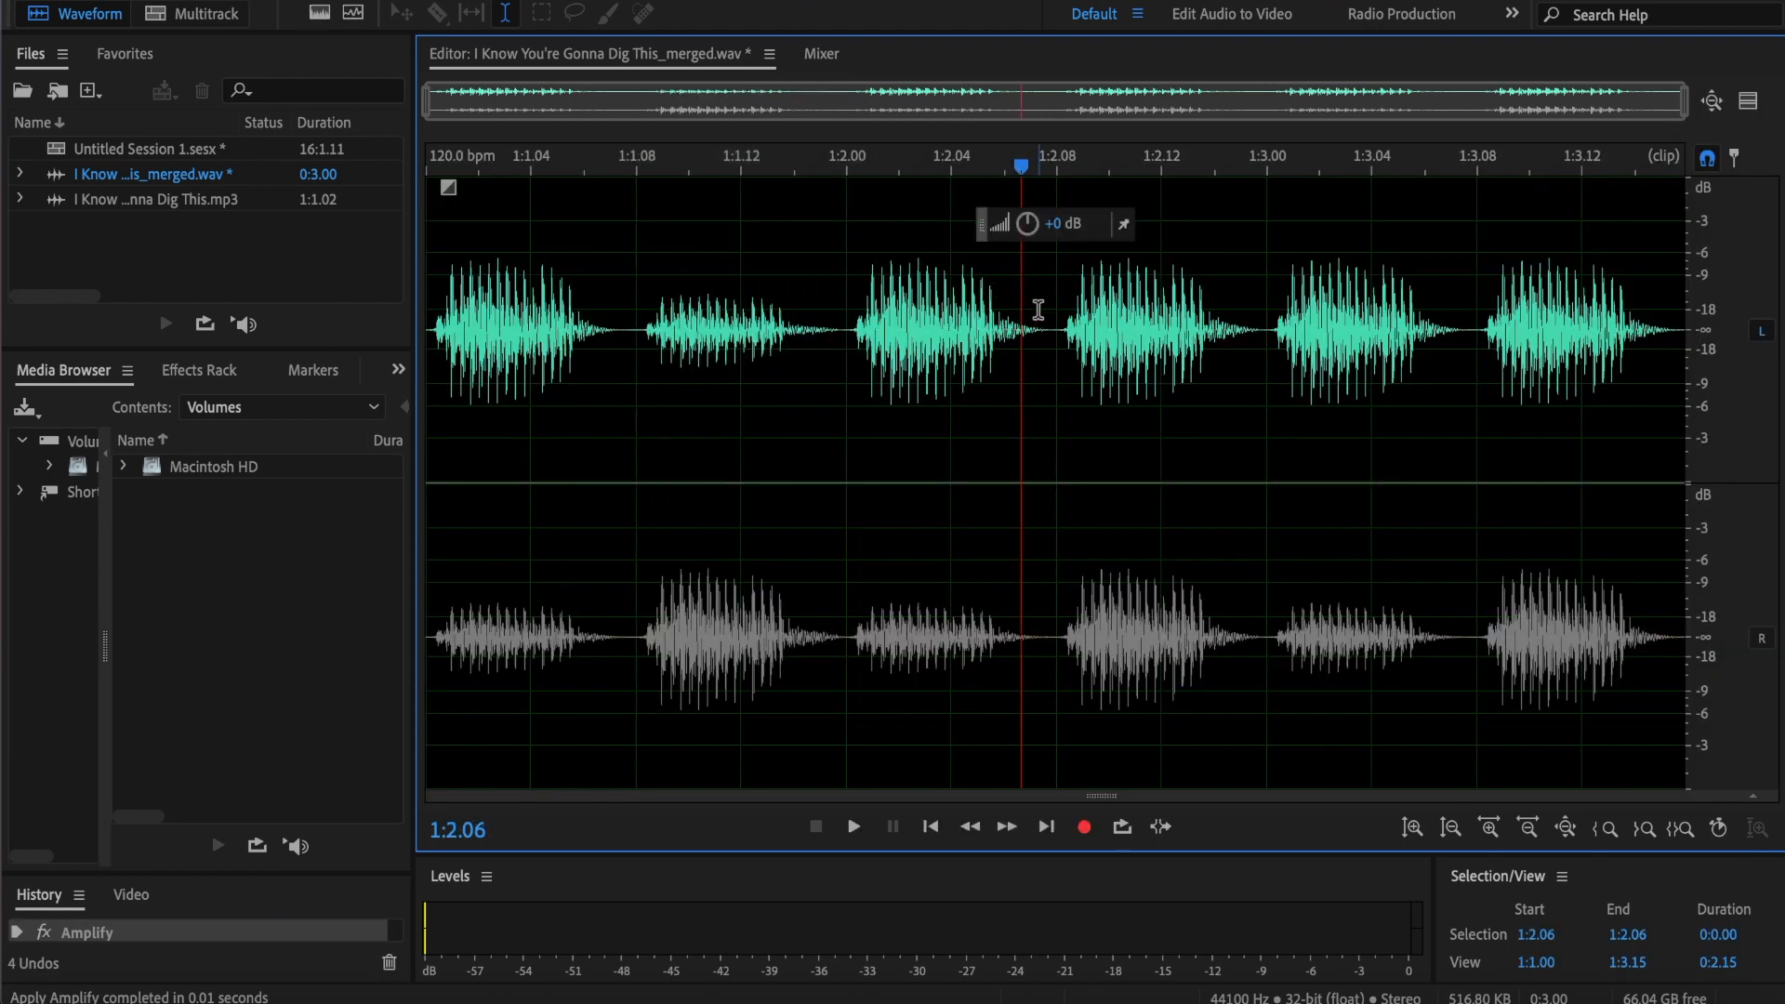
# Step: Lower only the left channel's volume across the fourth repeat and clear any remaining selection
pyautogui.moveTo(1039, 308); pyautogui.dragTo(1268, 330)
pyautogui.moveTo(1117, 328); pyautogui.dragTo(1110, 387)
pyautogui.click(1493, 318)
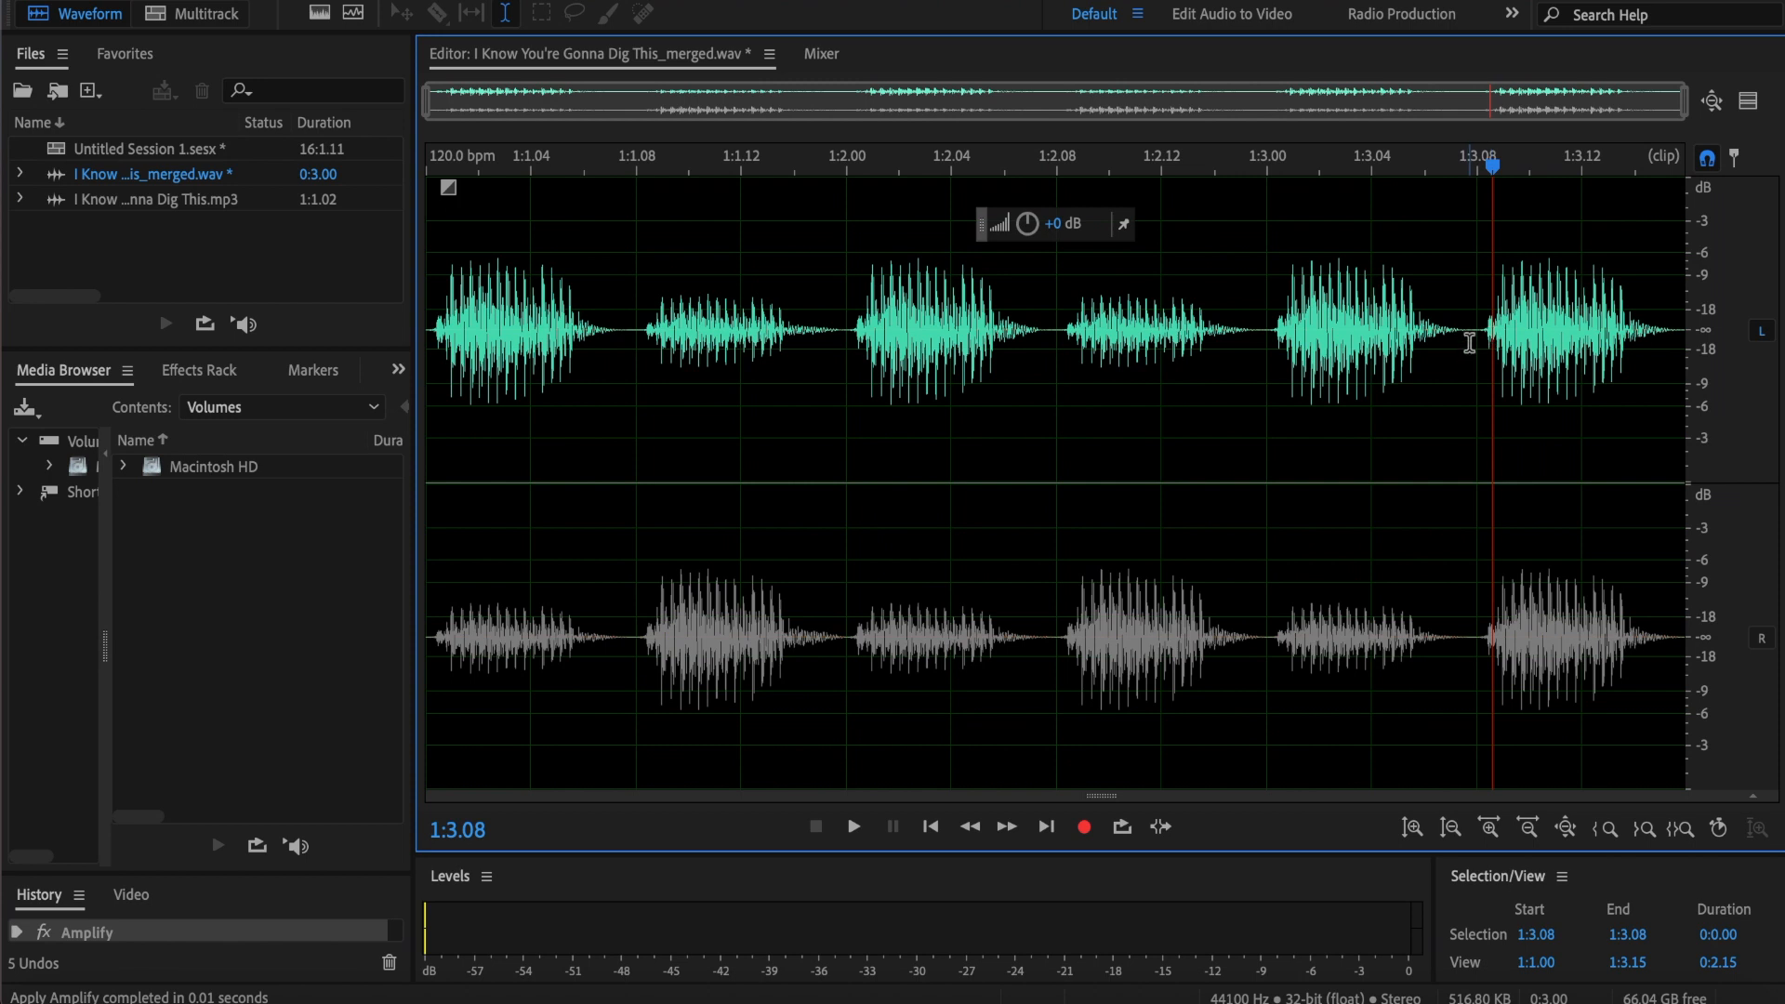
pyautogui.moveTo(1492, 337); pyautogui.dragTo(1679, 349)
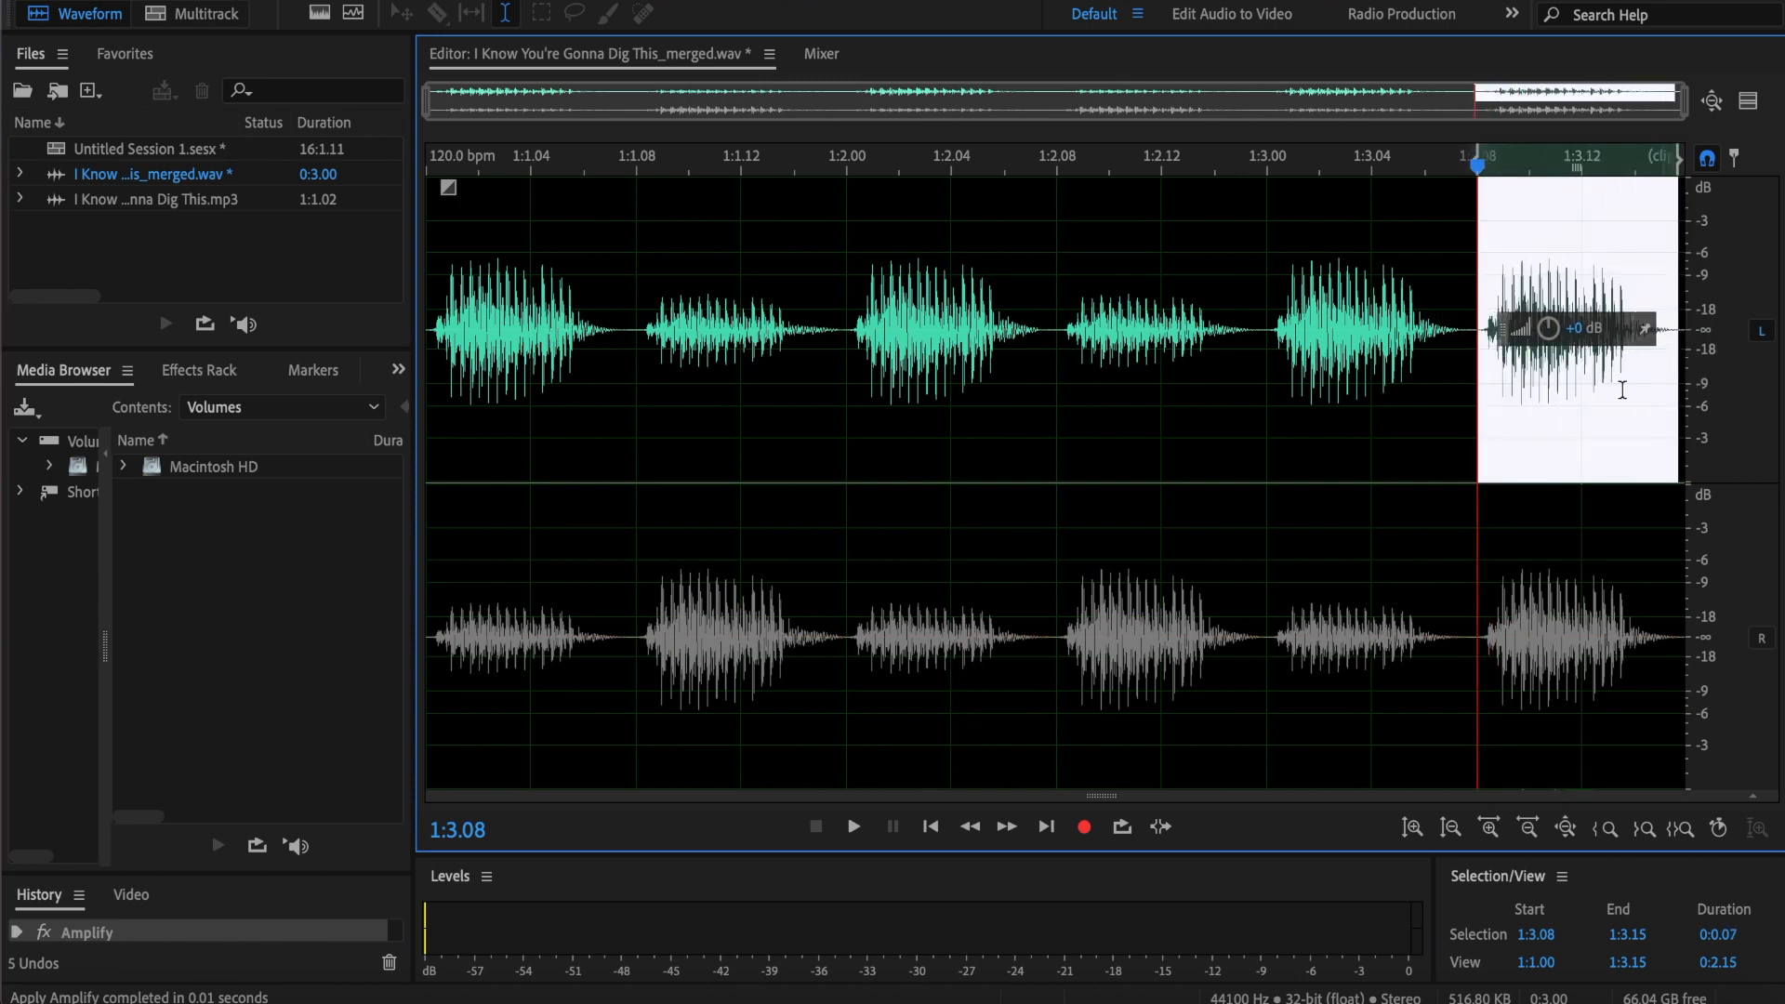
pyautogui.click(1446, 402)
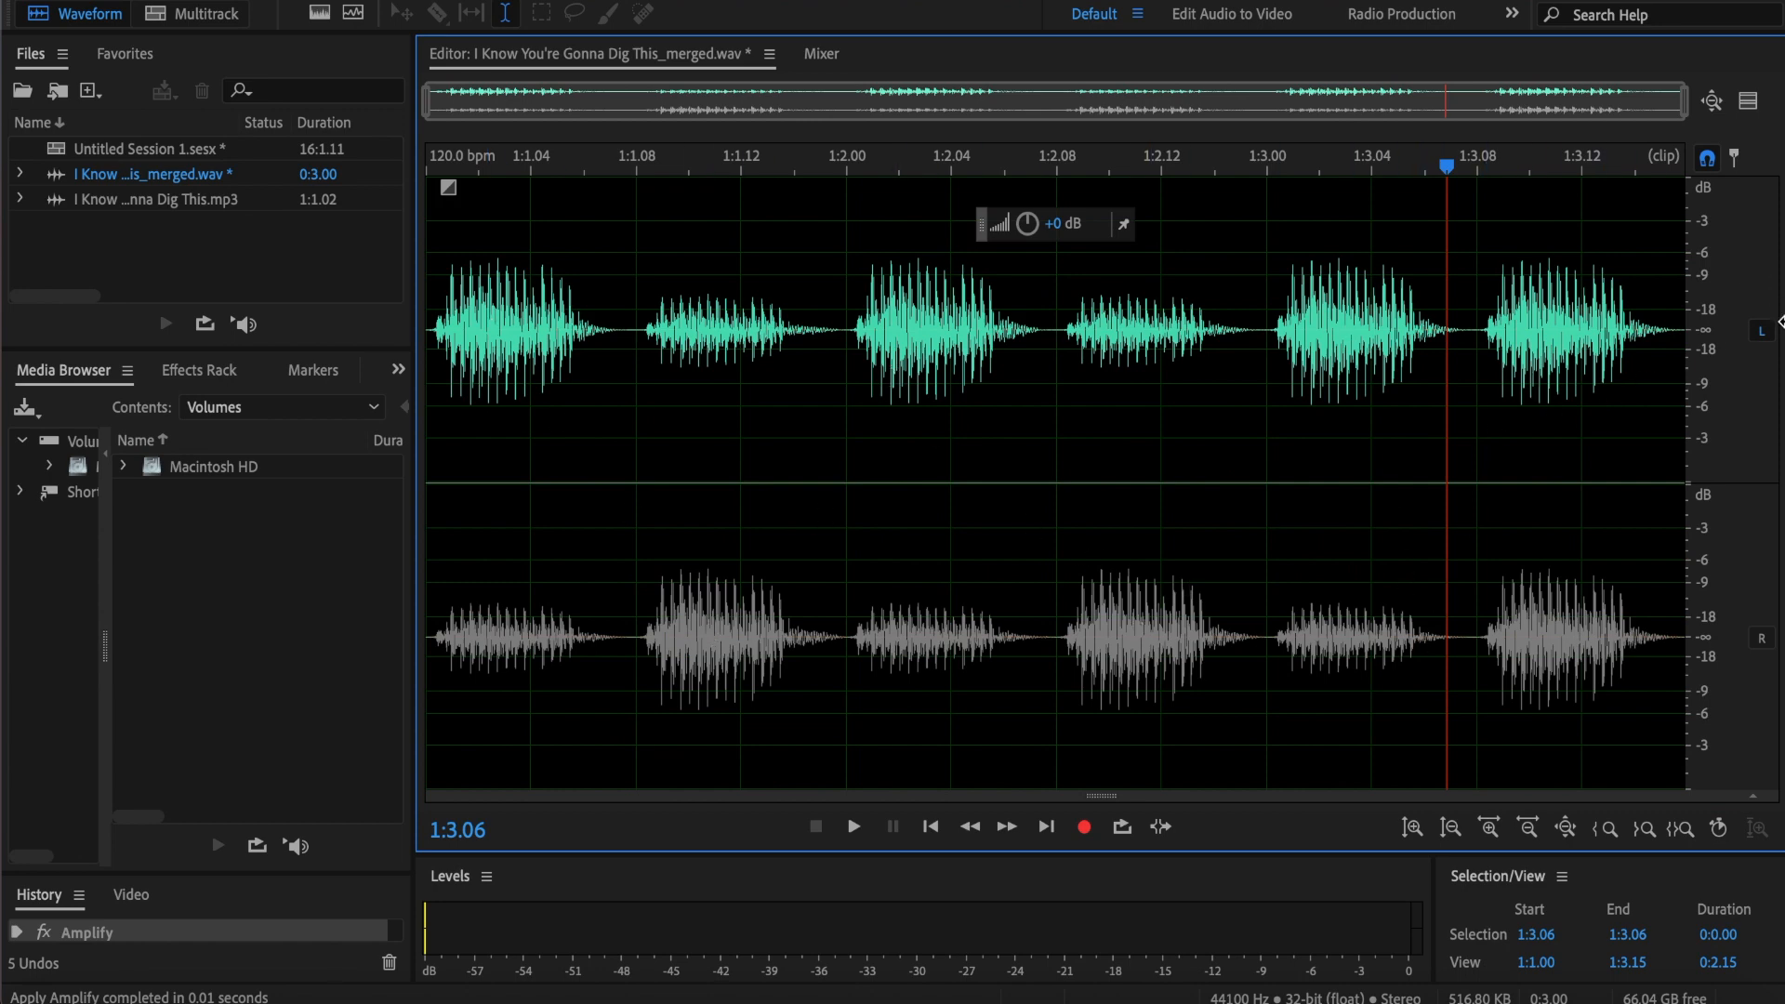
# Step: Enable both the left and right channels for editing again
pyautogui.click(1763, 330)
pyautogui.click(1762, 331)
pyautogui.click(1763, 639)
pyautogui.click(1057, 442)
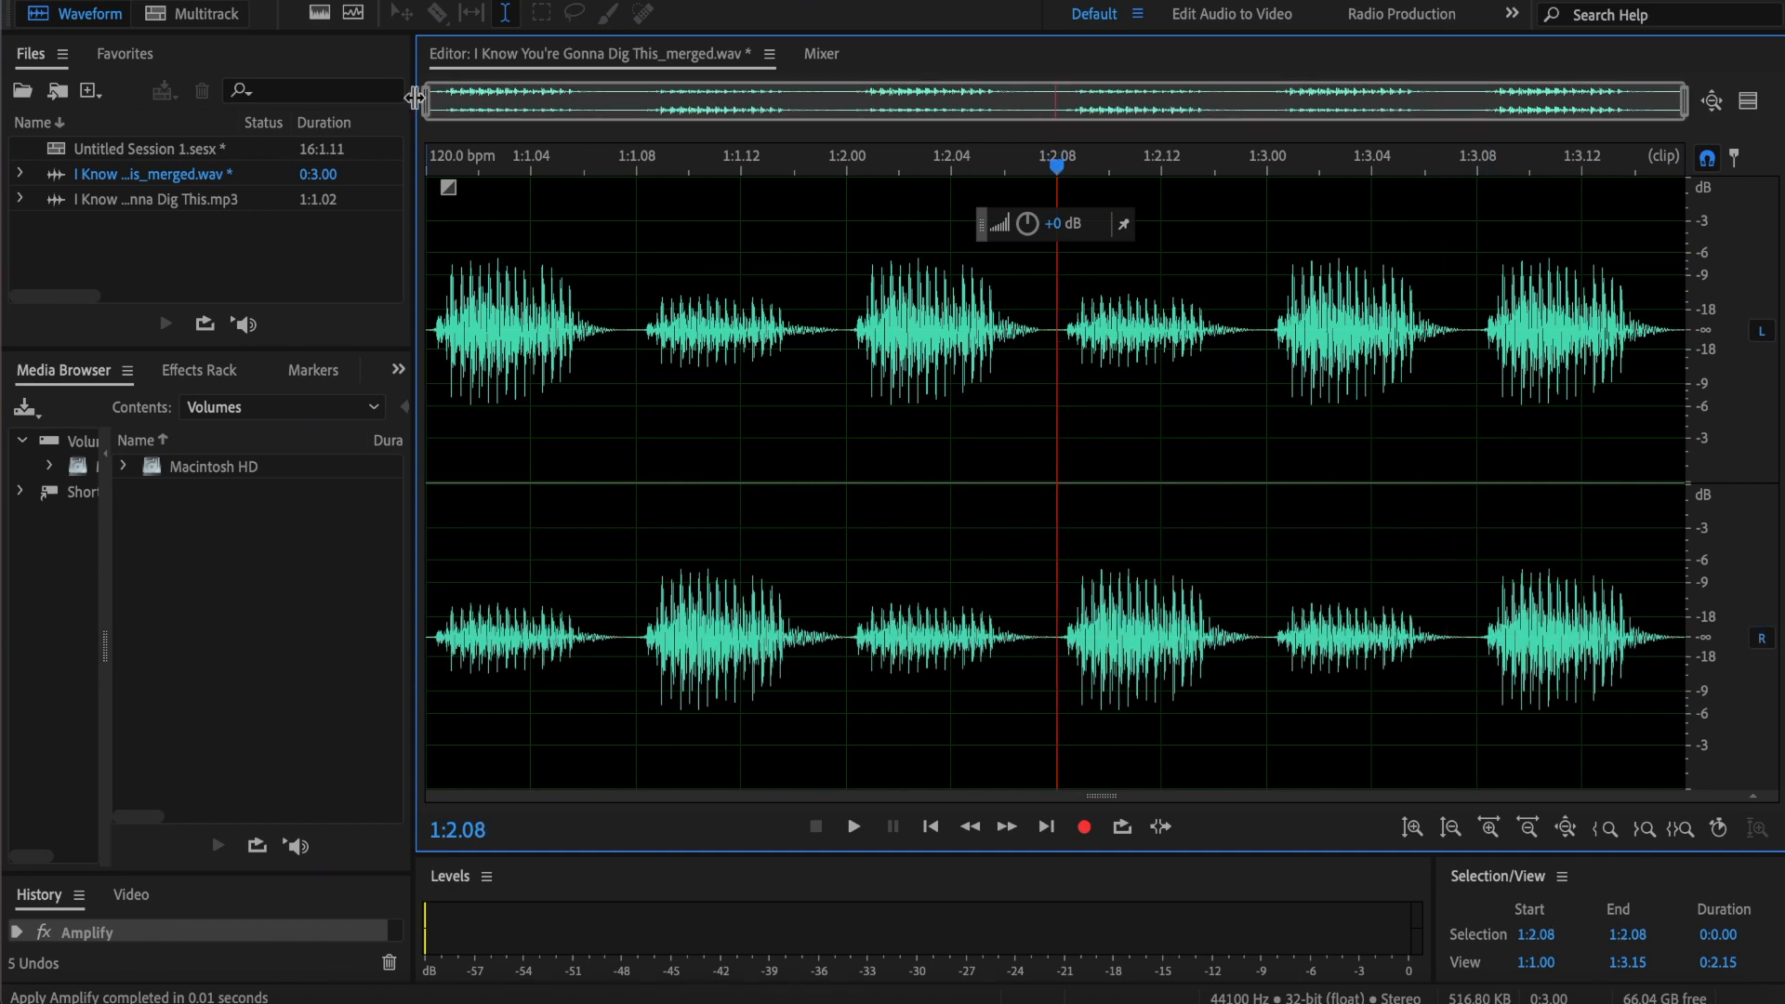
# Step: Return to the multitrack session Untitled Session 1.sesx and play the panned stutter sequence from 1:1.00
pyautogui.click(126, 149)
pyautogui.doubleClick(127, 149)
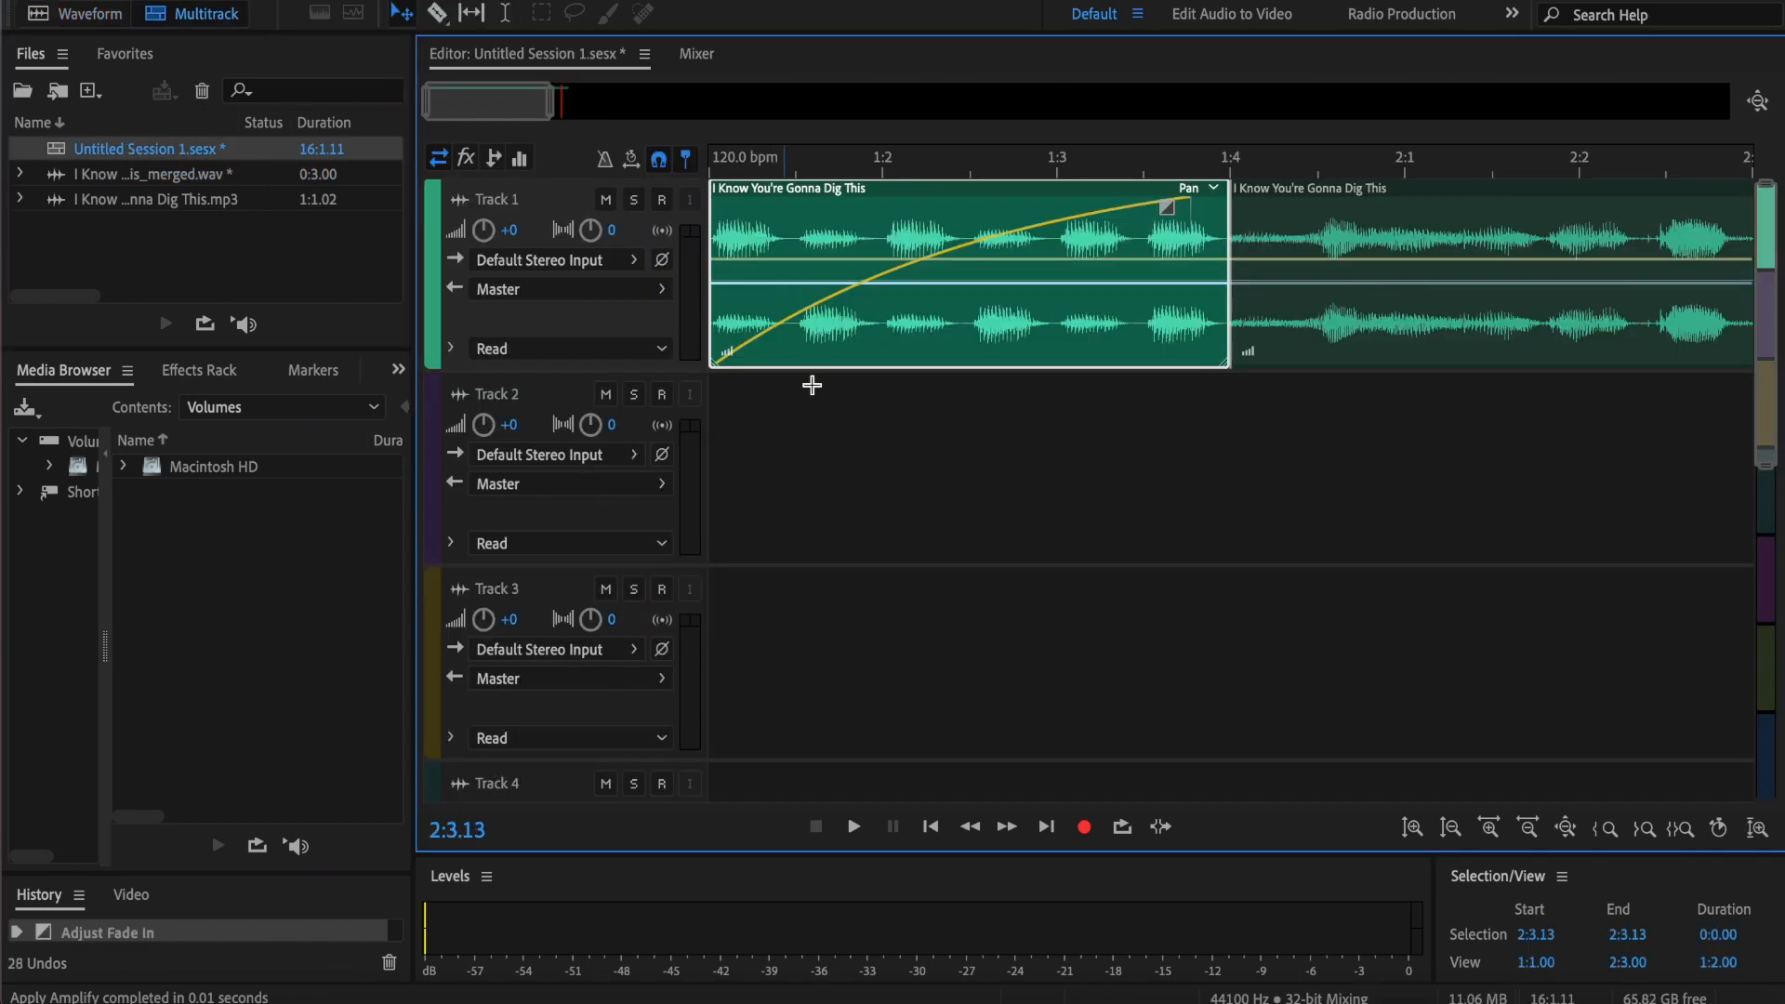
pyautogui.click(709, 161)
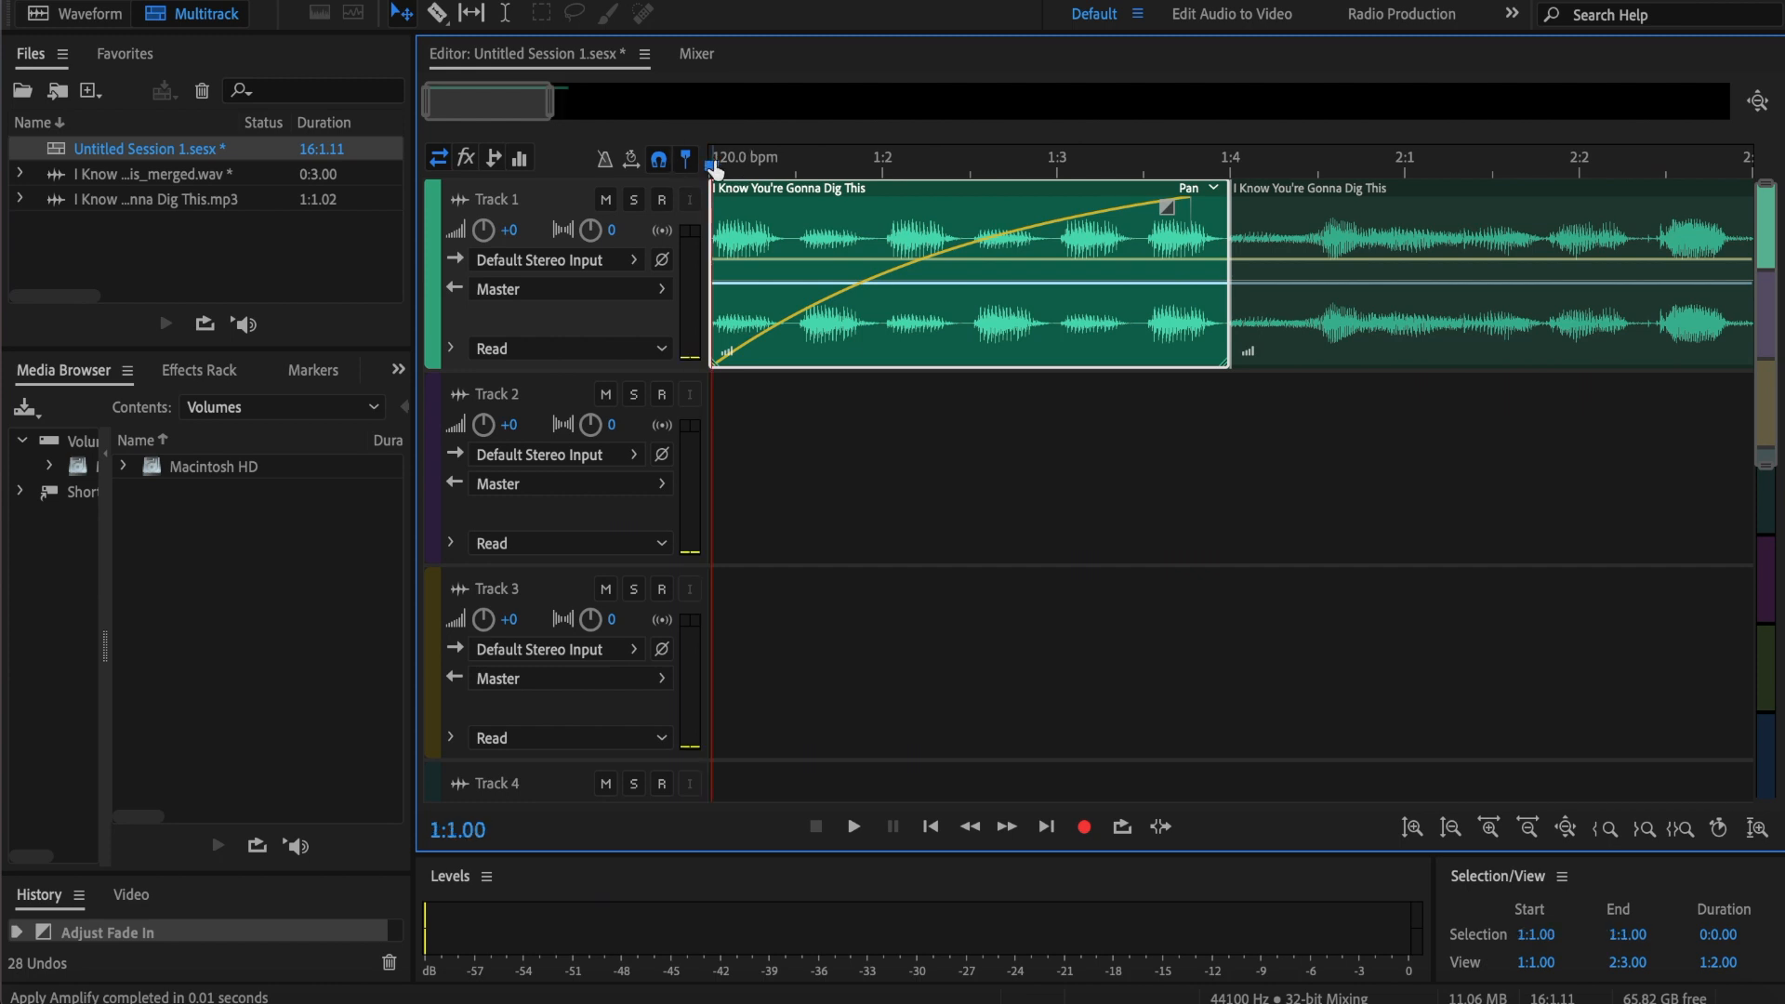
pyautogui.press('space')
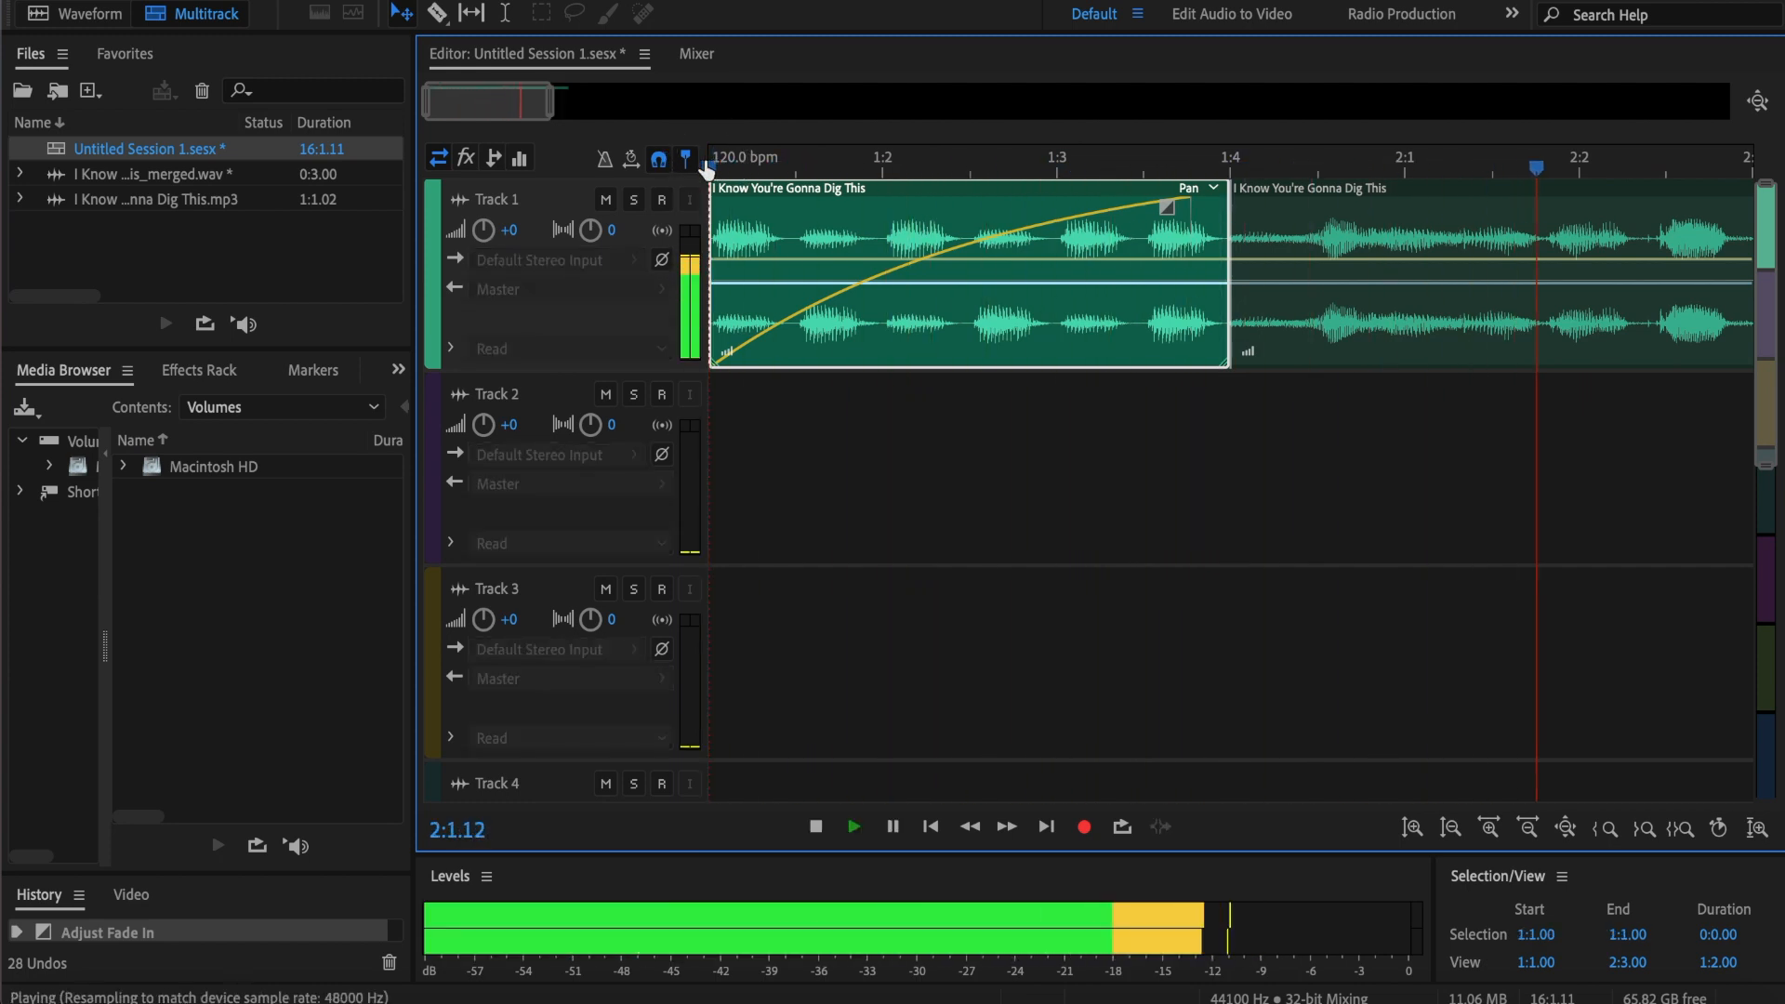
pyautogui.press('space')
# Step: Time-stretch the merged stutter clip to 86% with global clip stretching and move the following vocal clip against its end
pyautogui.scroll(-3, 589, 100)
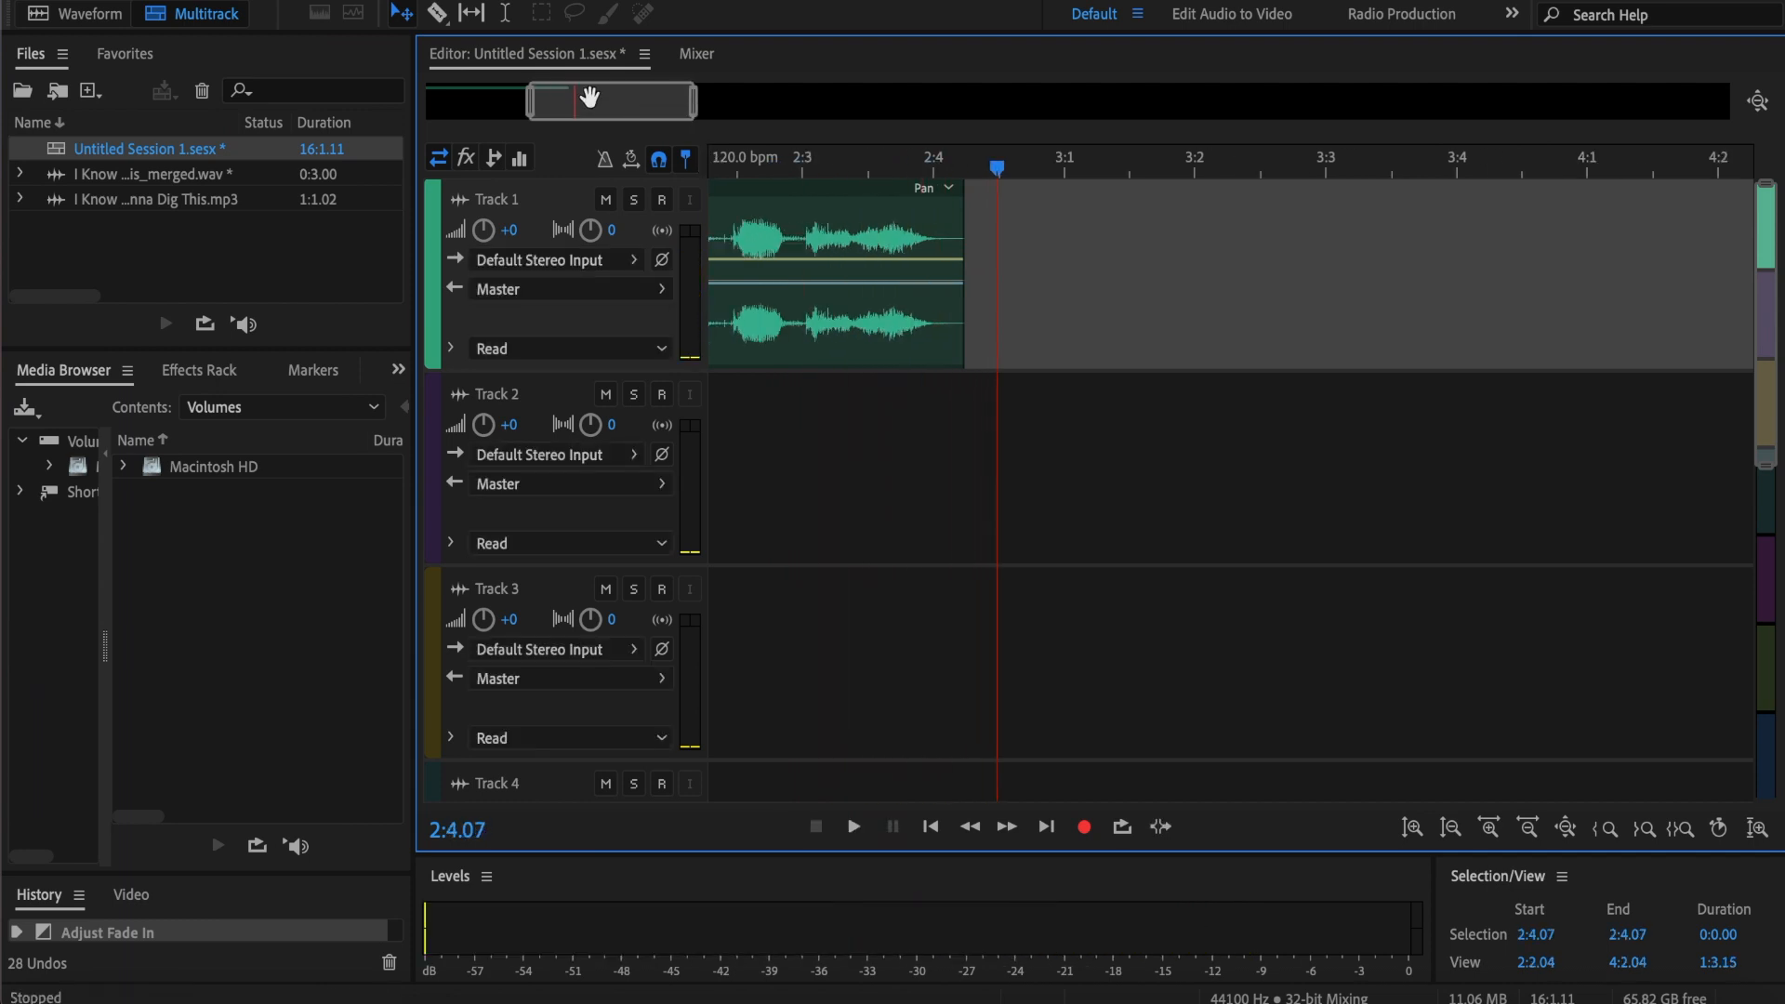
pyautogui.scroll(-4, 590, 101)
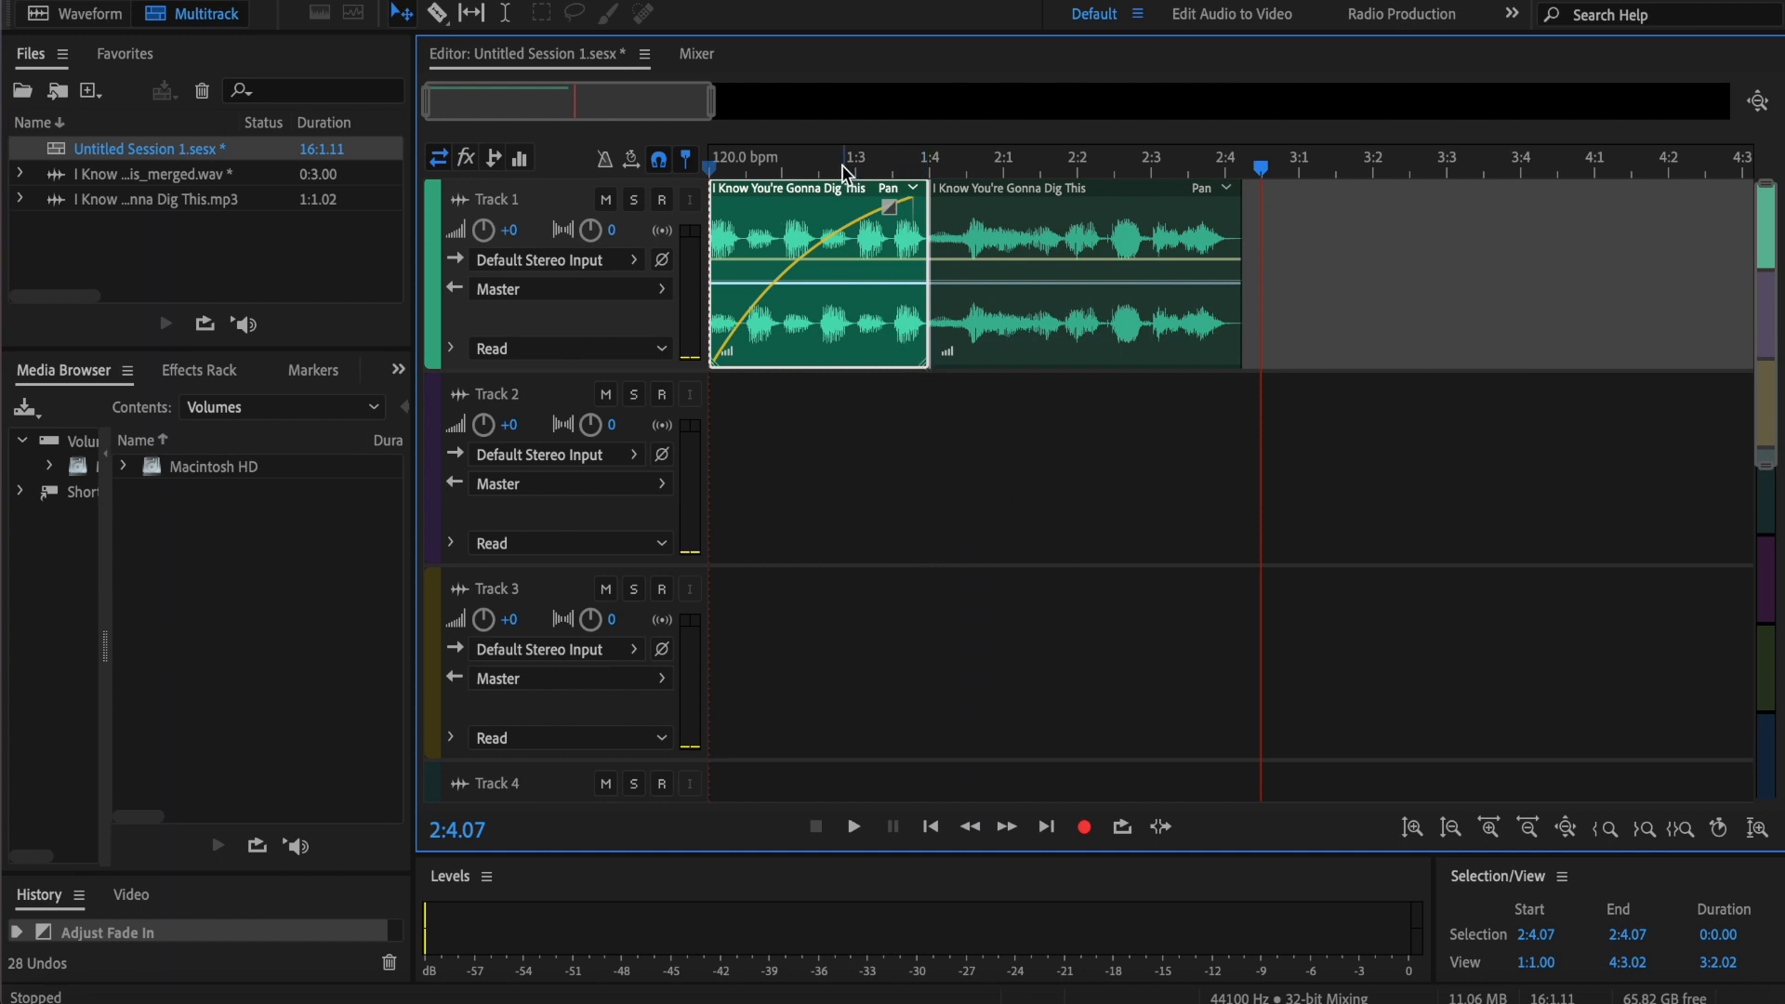
pyautogui.scroll(3, 823, 172)
pyautogui.click(629, 160)
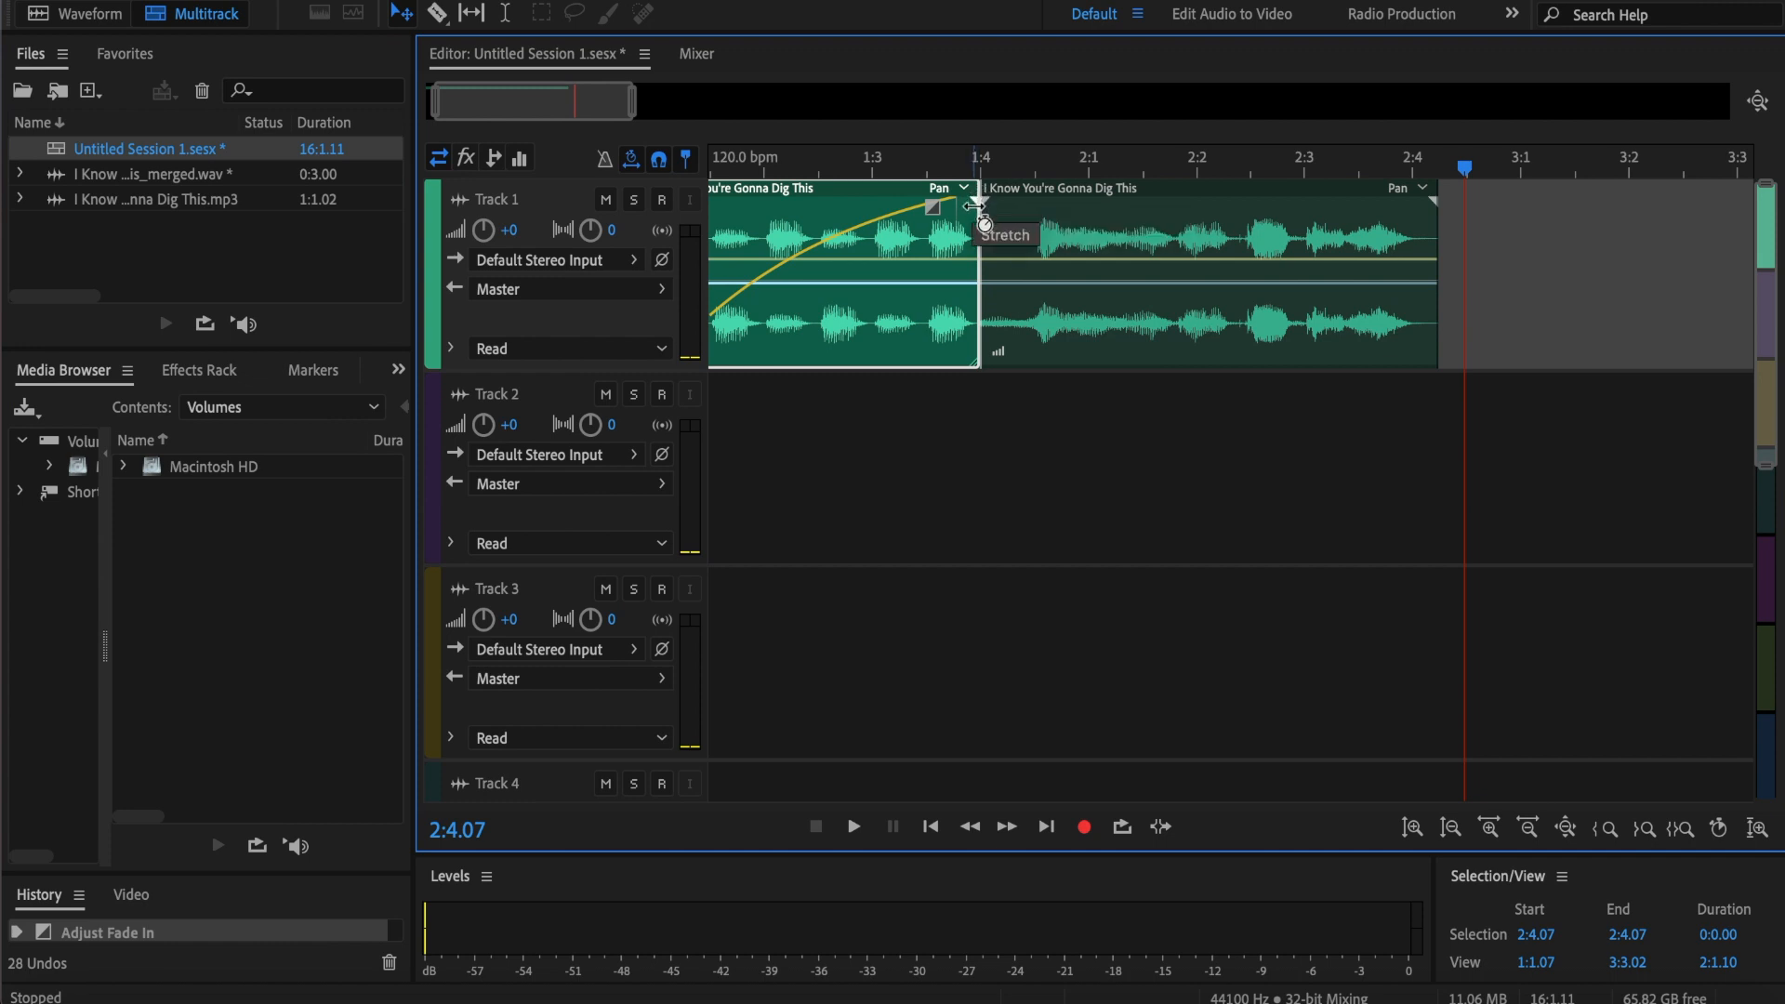
pyautogui.moveTo(973, 205)
pyautogui.mouseDown()
pyautogui.moveTo(932, 209)
pyautogui.moveTo(974, 188)
pyautogui.mouseUp()
pyautogui.click(1004, 191)
# Step: Play the shortened stutter and the following vocal clip twice from 1:1.00 to check the timing
pyautogui.click(776, 170)
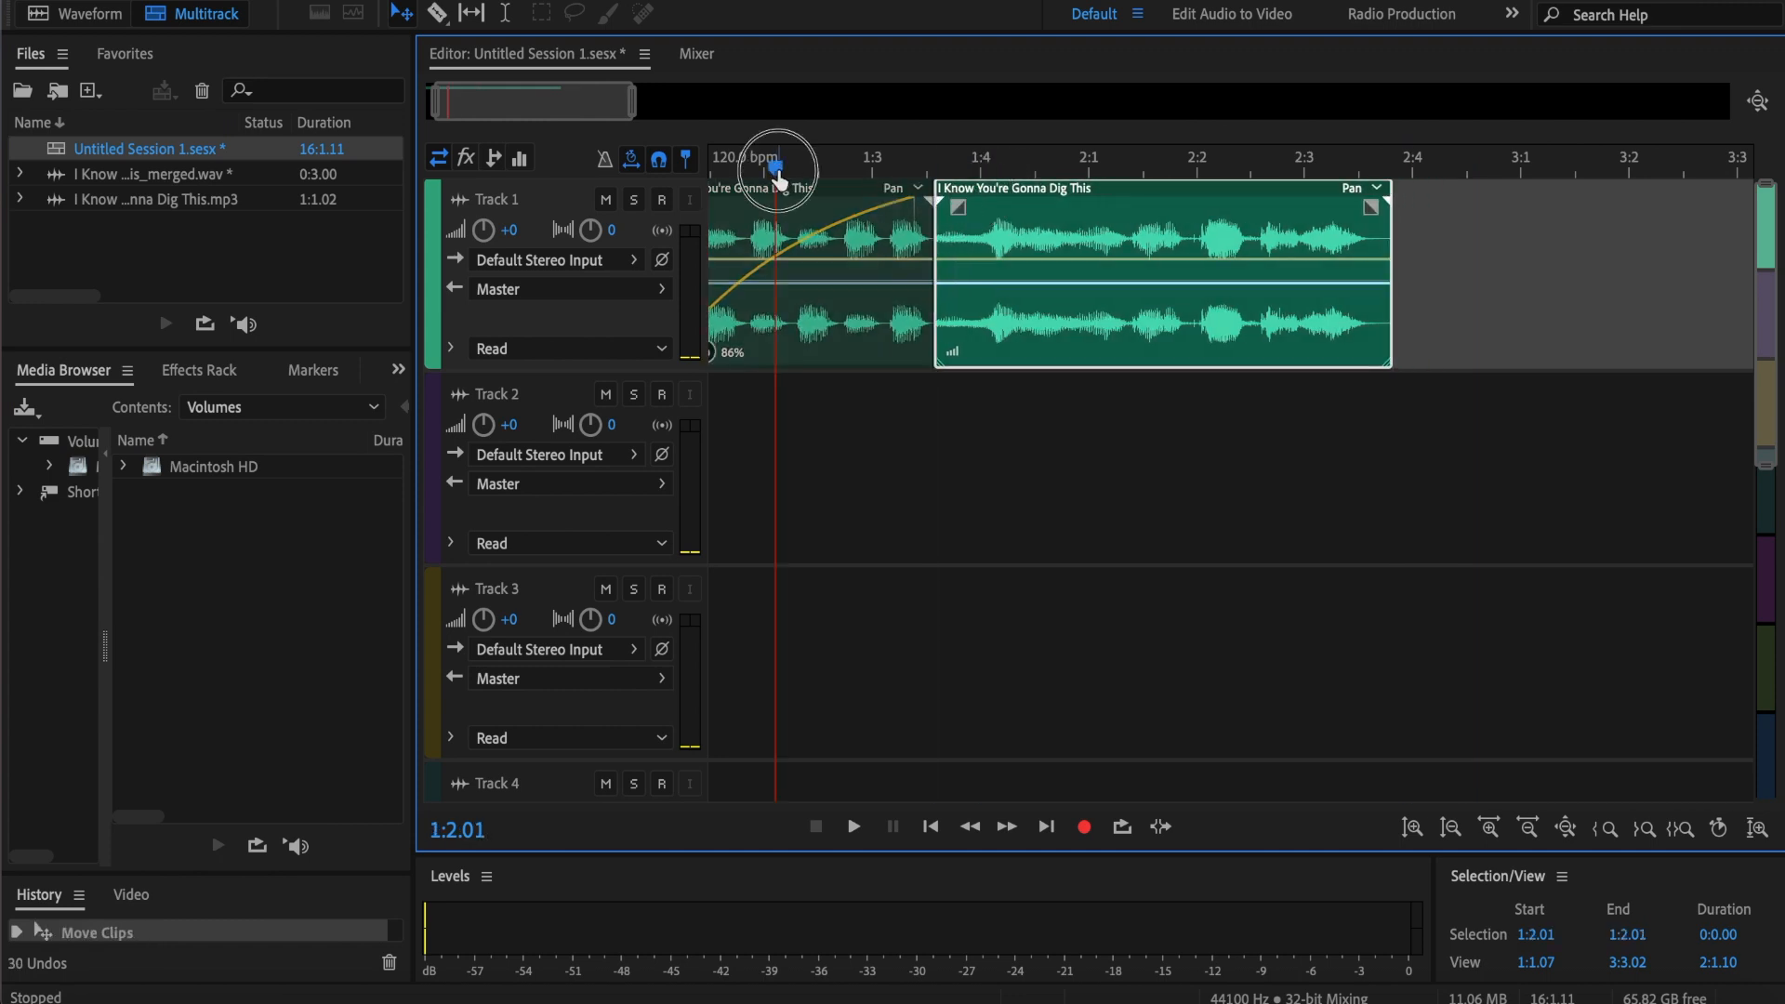
pyautogui.moveTo(777, 172); pyautogui.dragTo(711, 170)
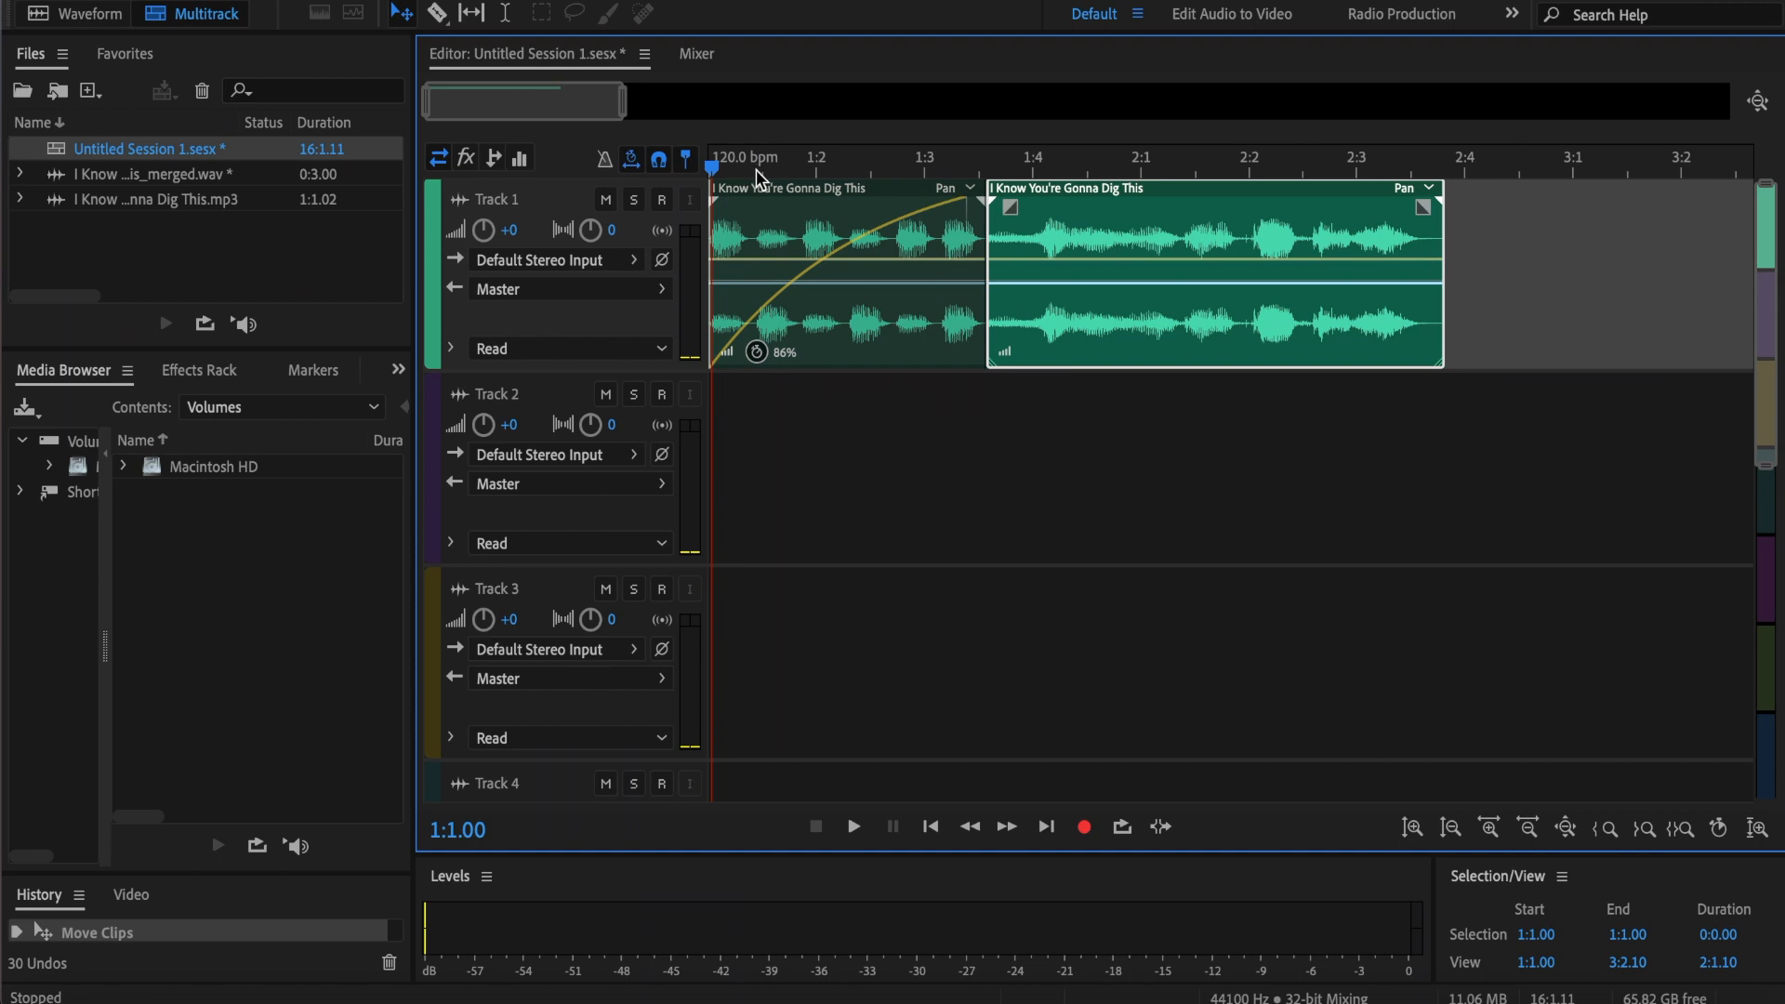
pyautogui.press('space')
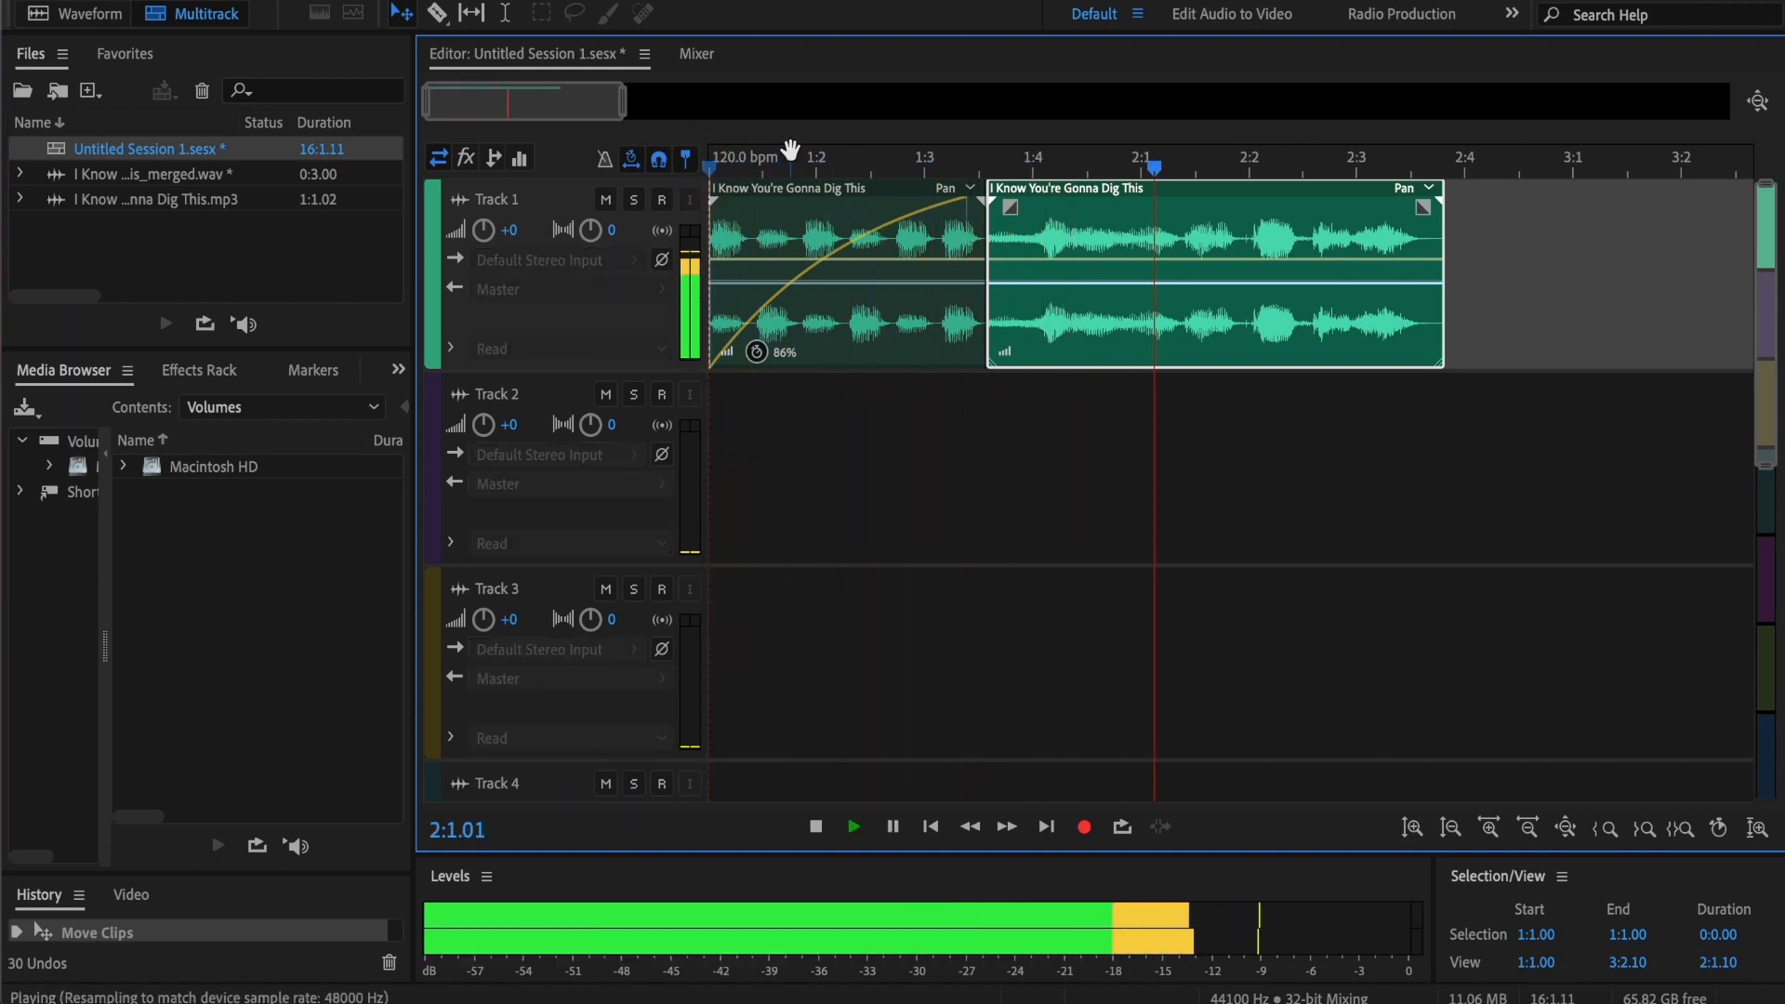
pyautogui.press('space')
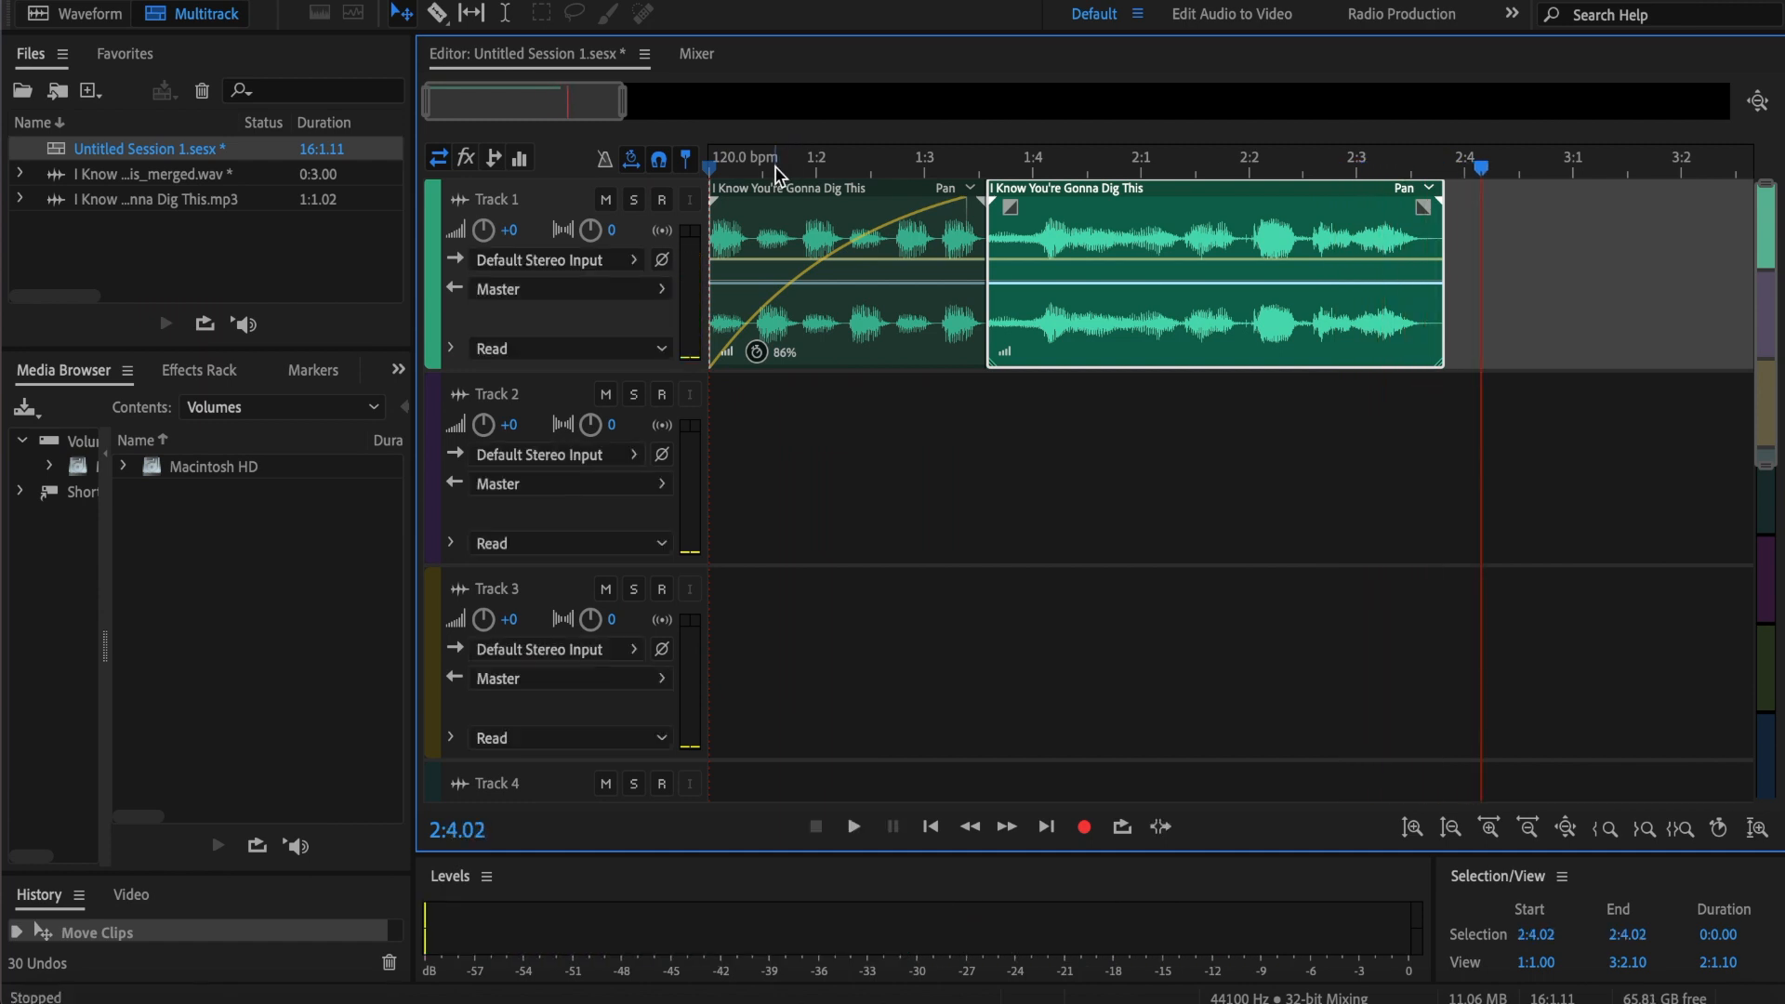
pyautogui.click(776, 170)
pyautogui.click(704, 171)
pyautogui.press('space')
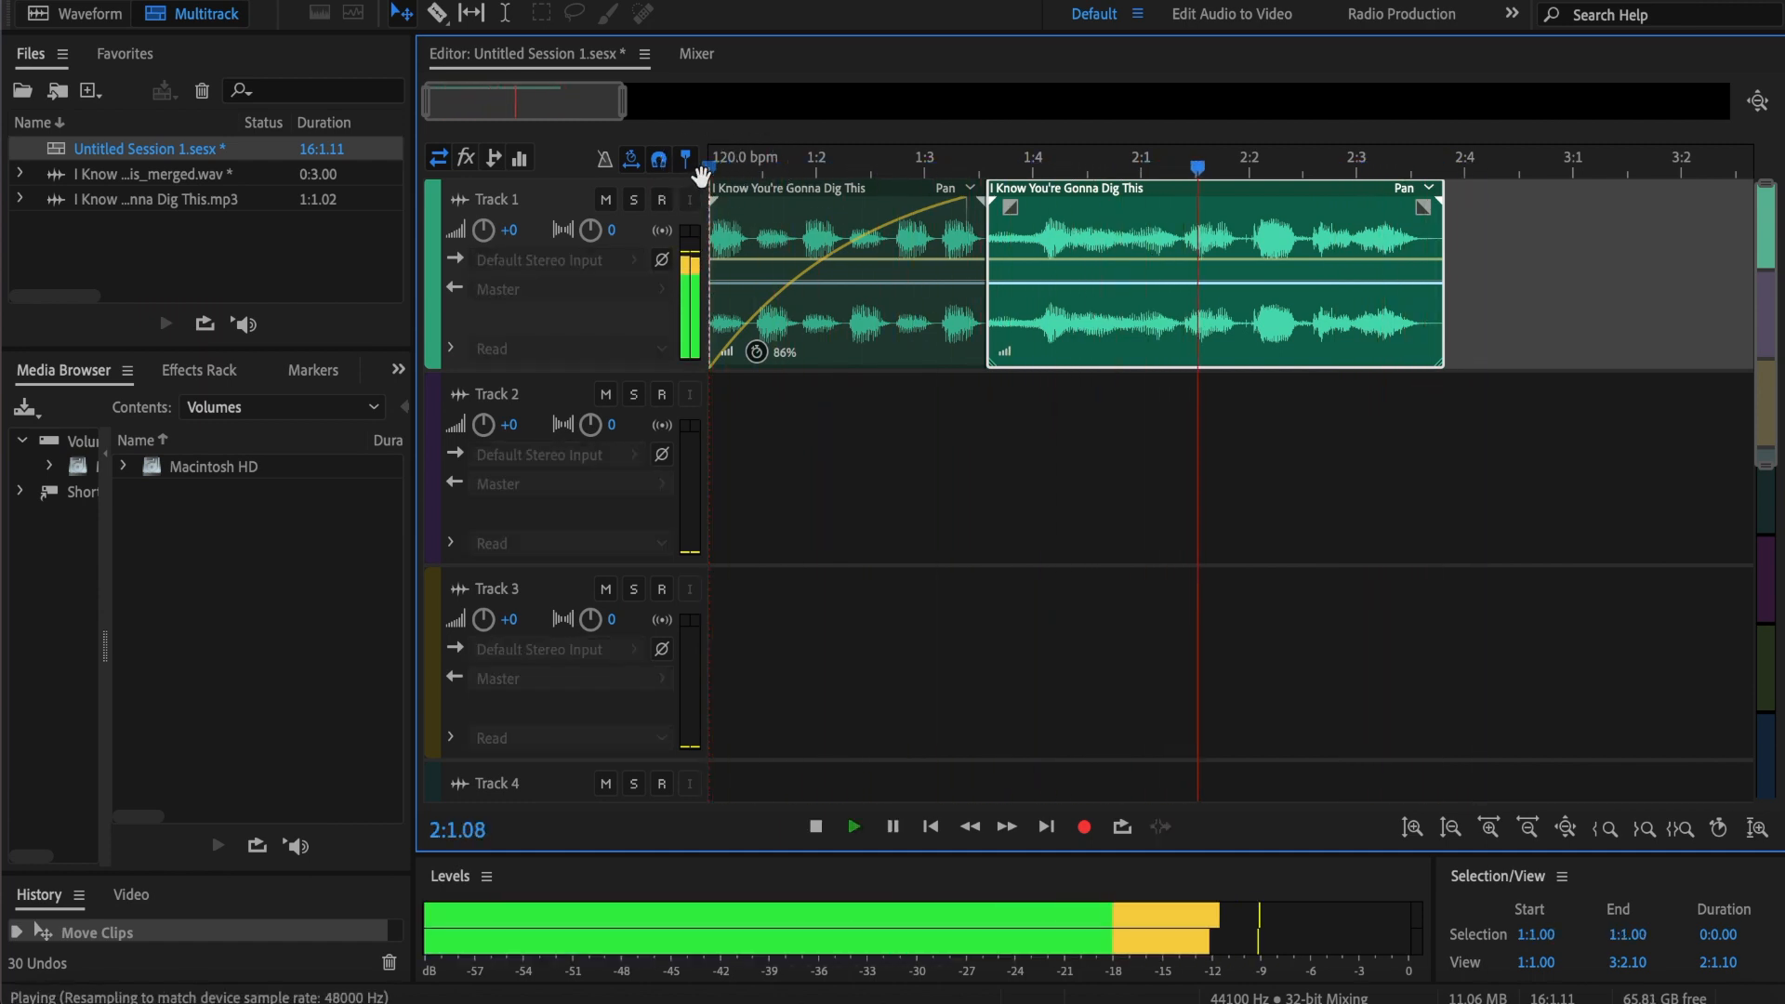
pyautogui.press('space')
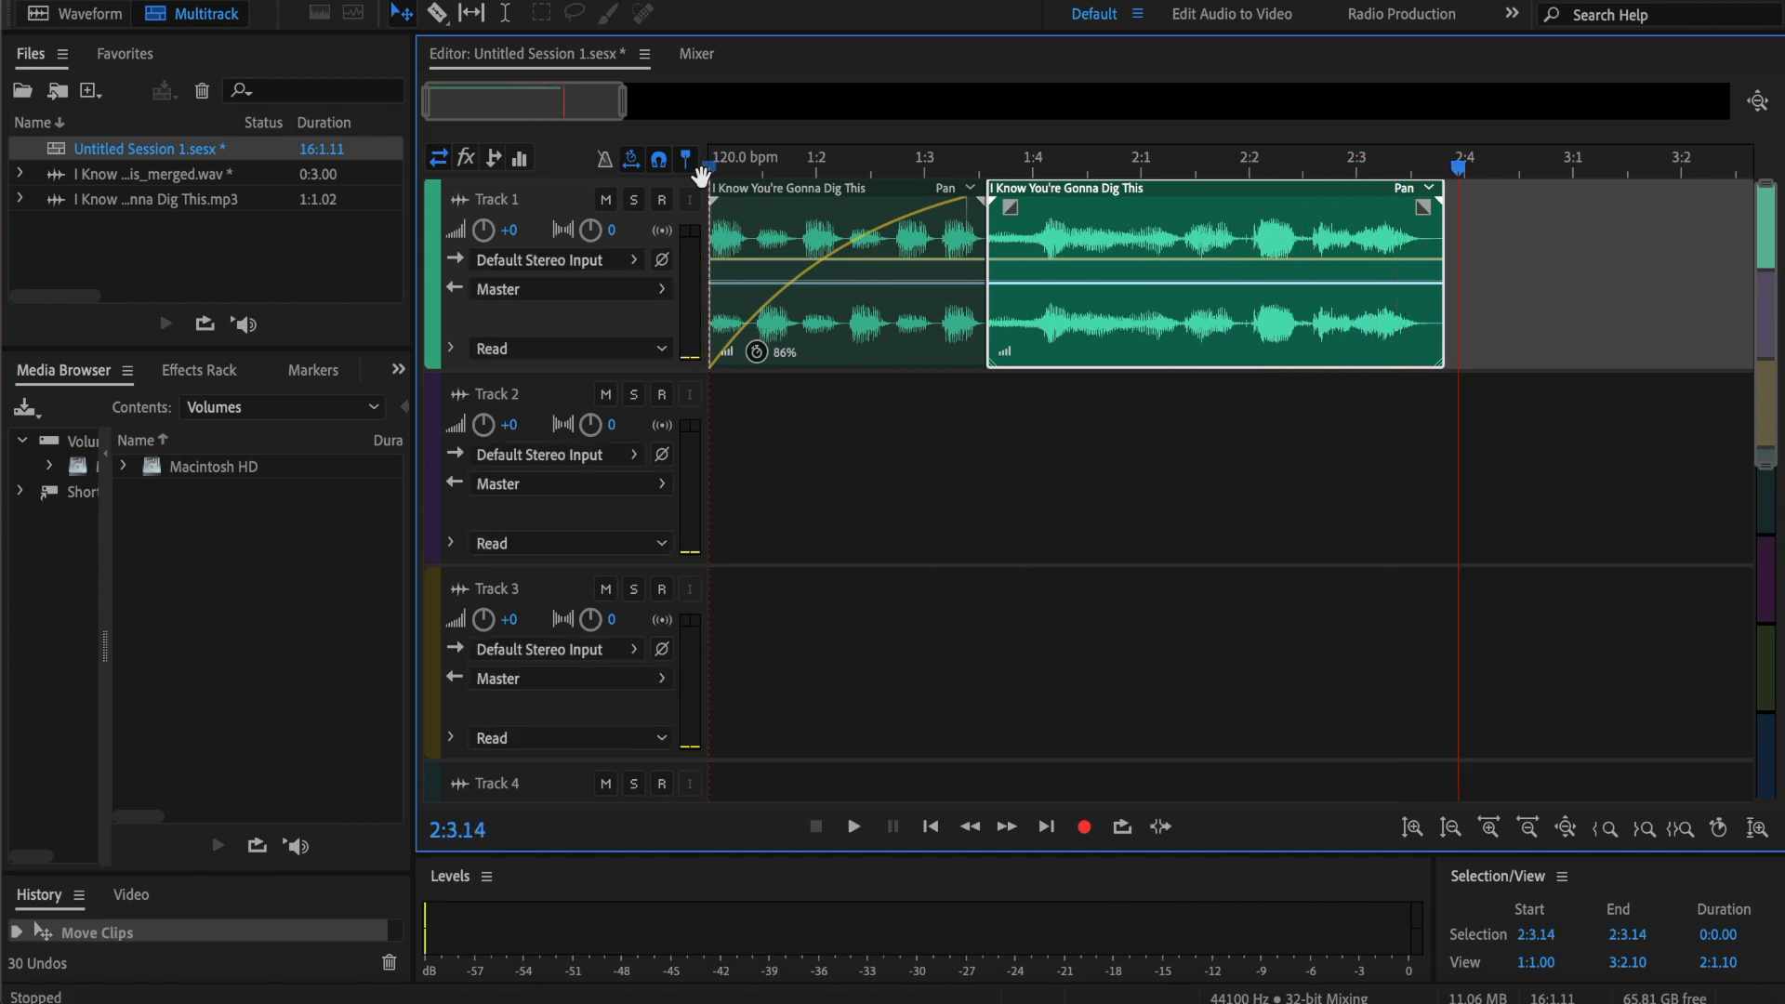